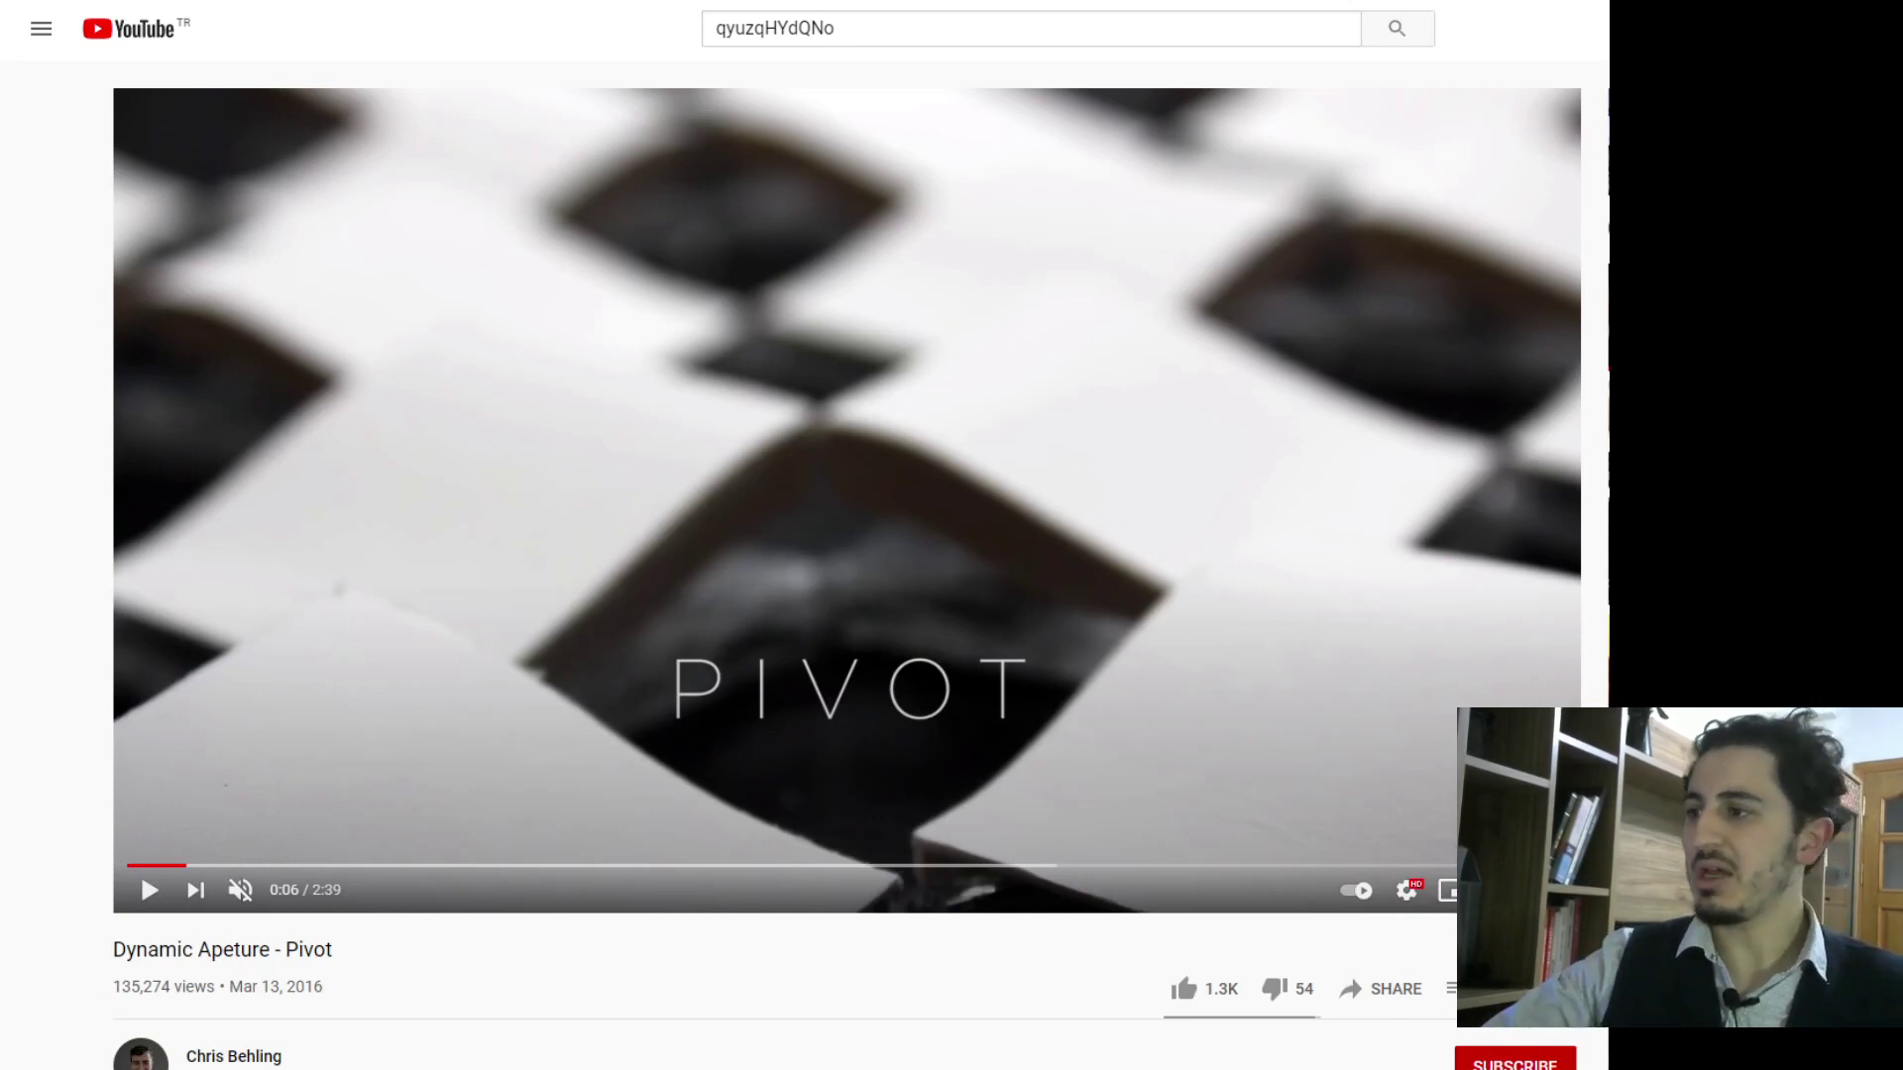
# Play the "Dynamic Apeture - Pivot" video through to the Type 2 paper model demonstration and pause it
pyautogui.click(343, 830)
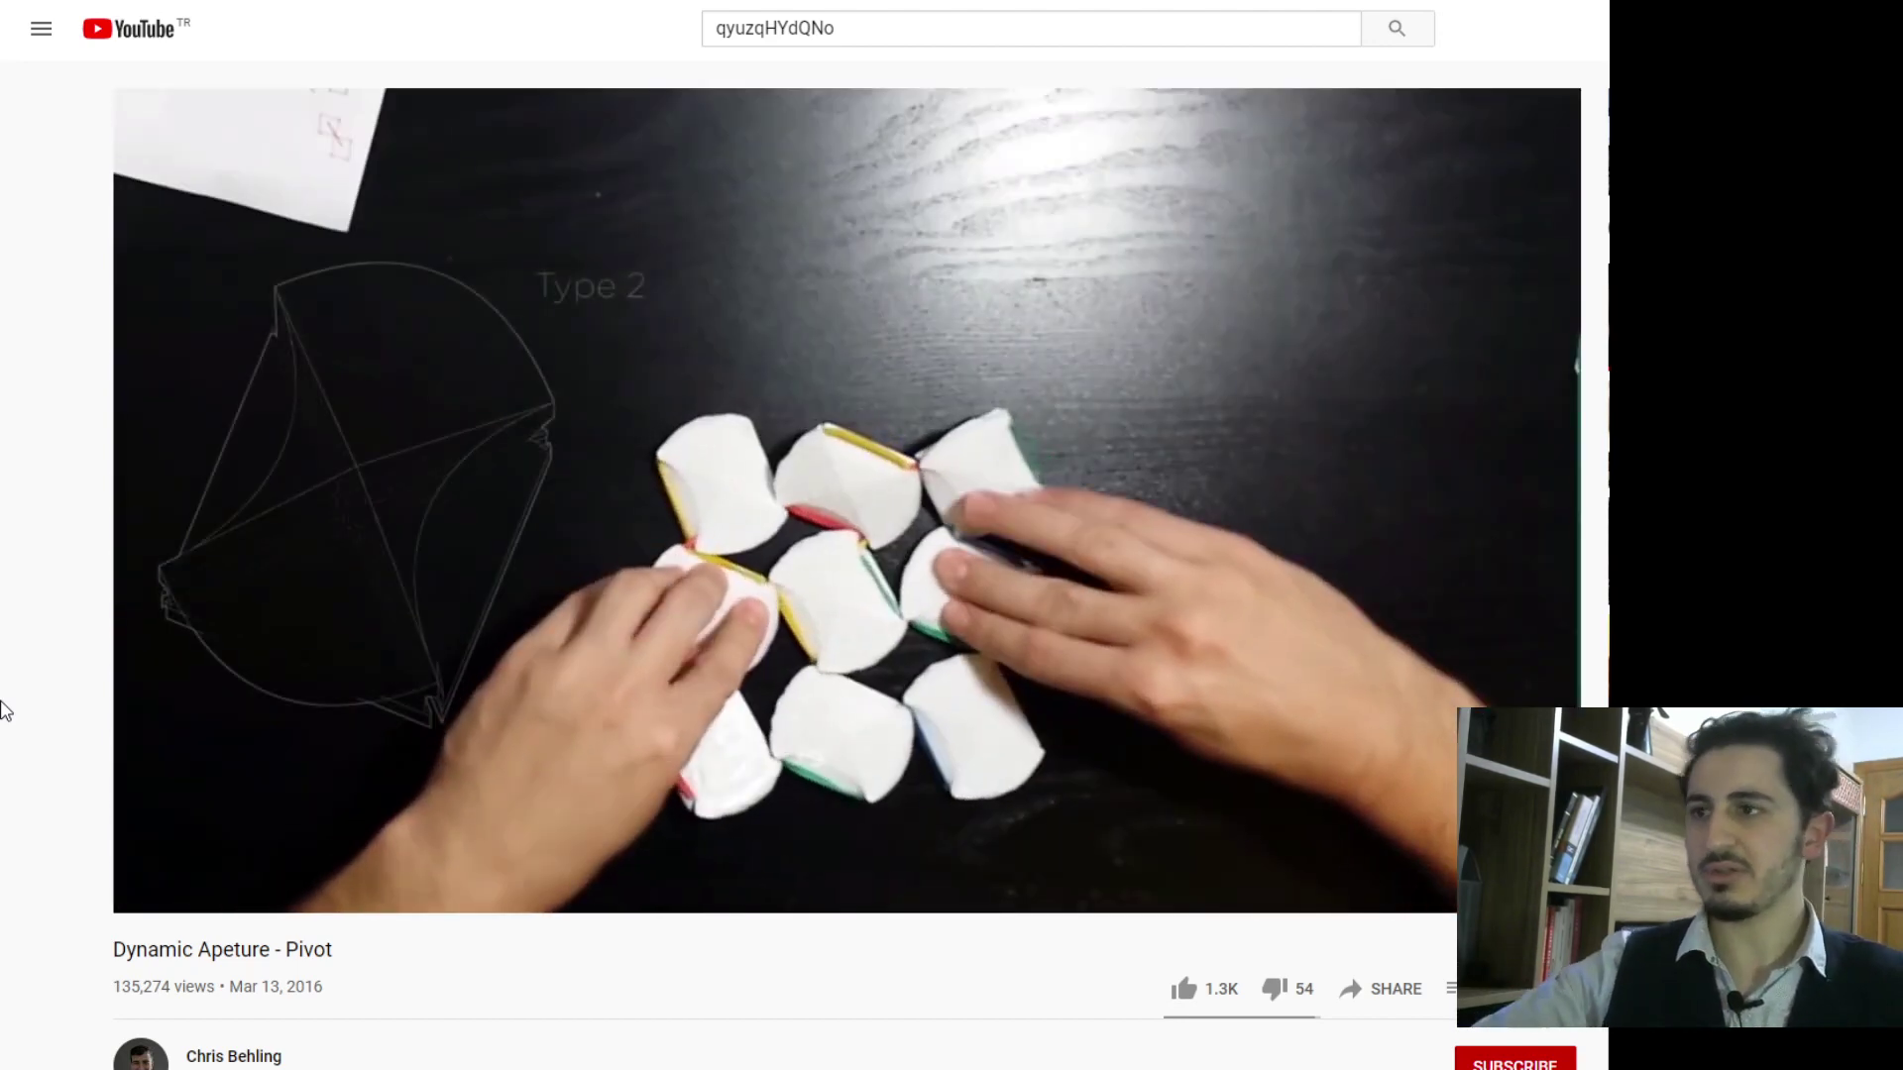
pyautogui.press('space')
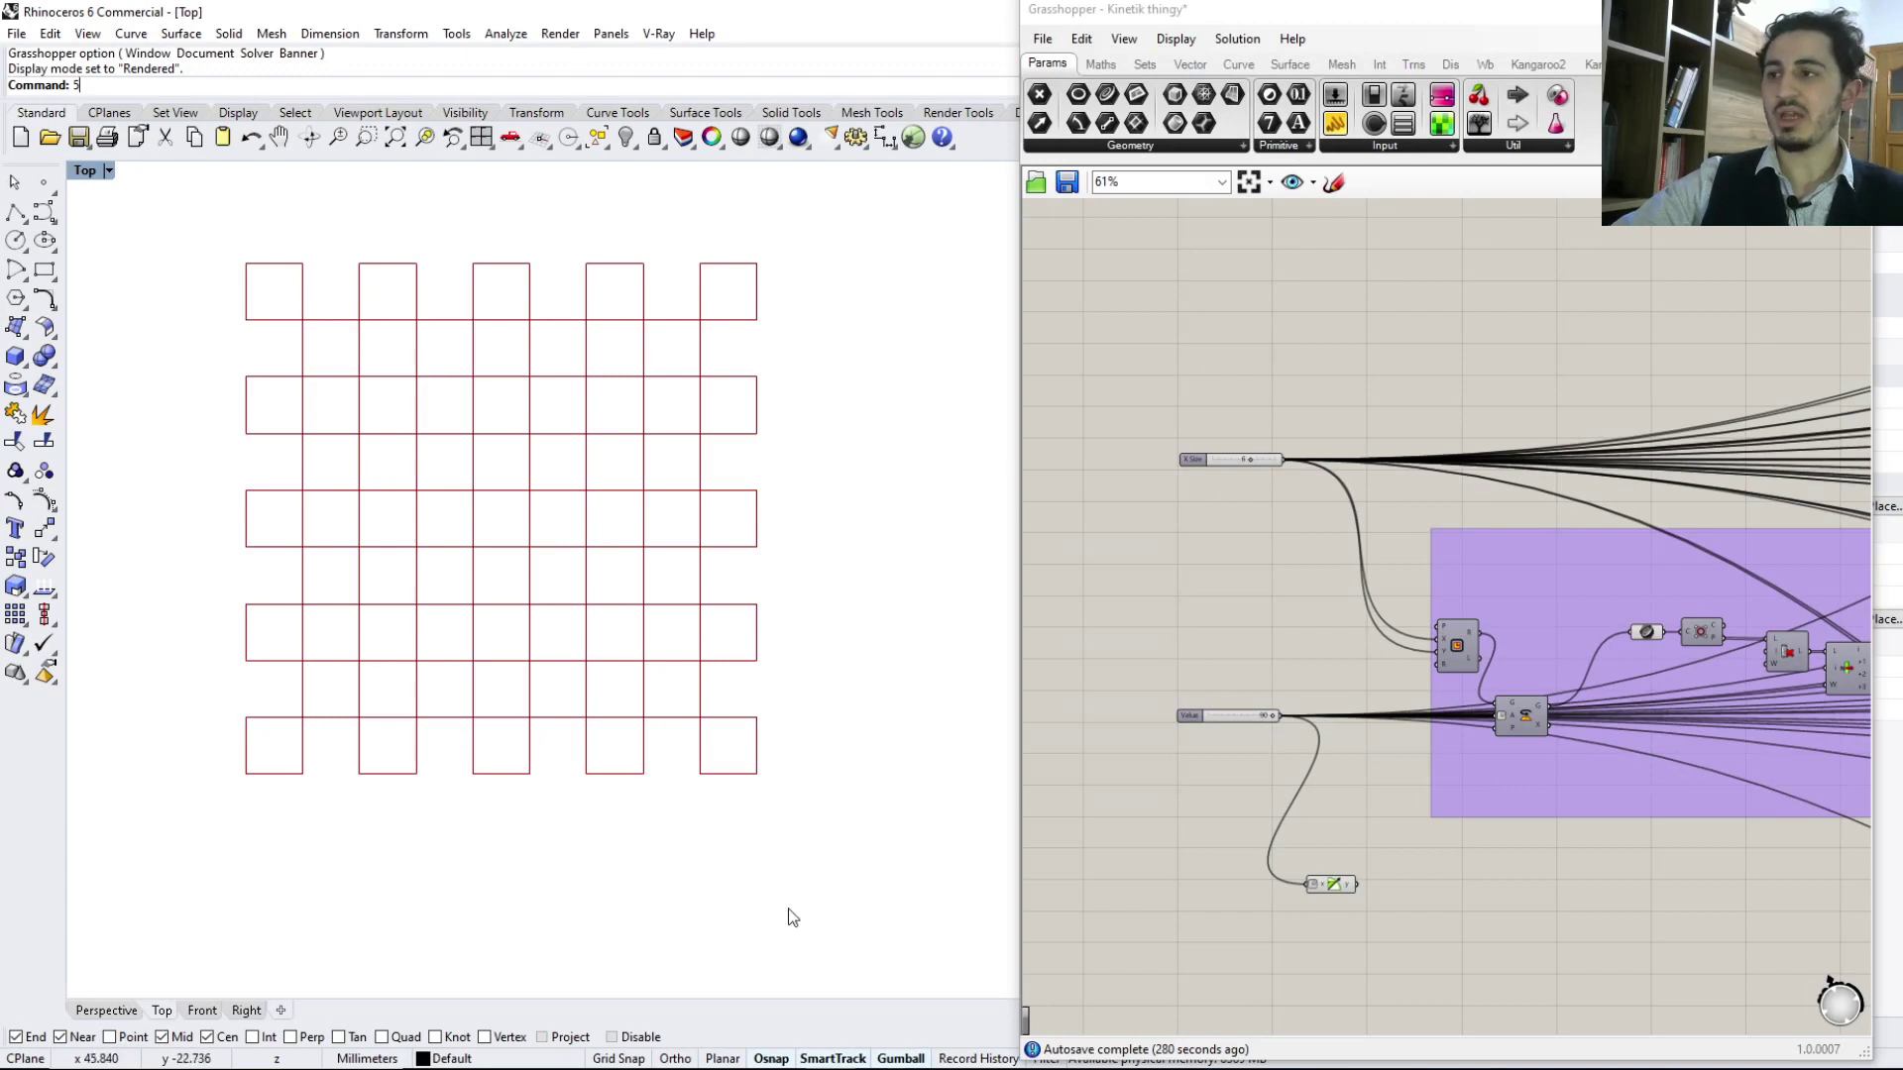
# In Grasshopper, set the rotation Value slider to about 45 to open up the grid of pivoting squares
pyautogui.click(1203, 797)
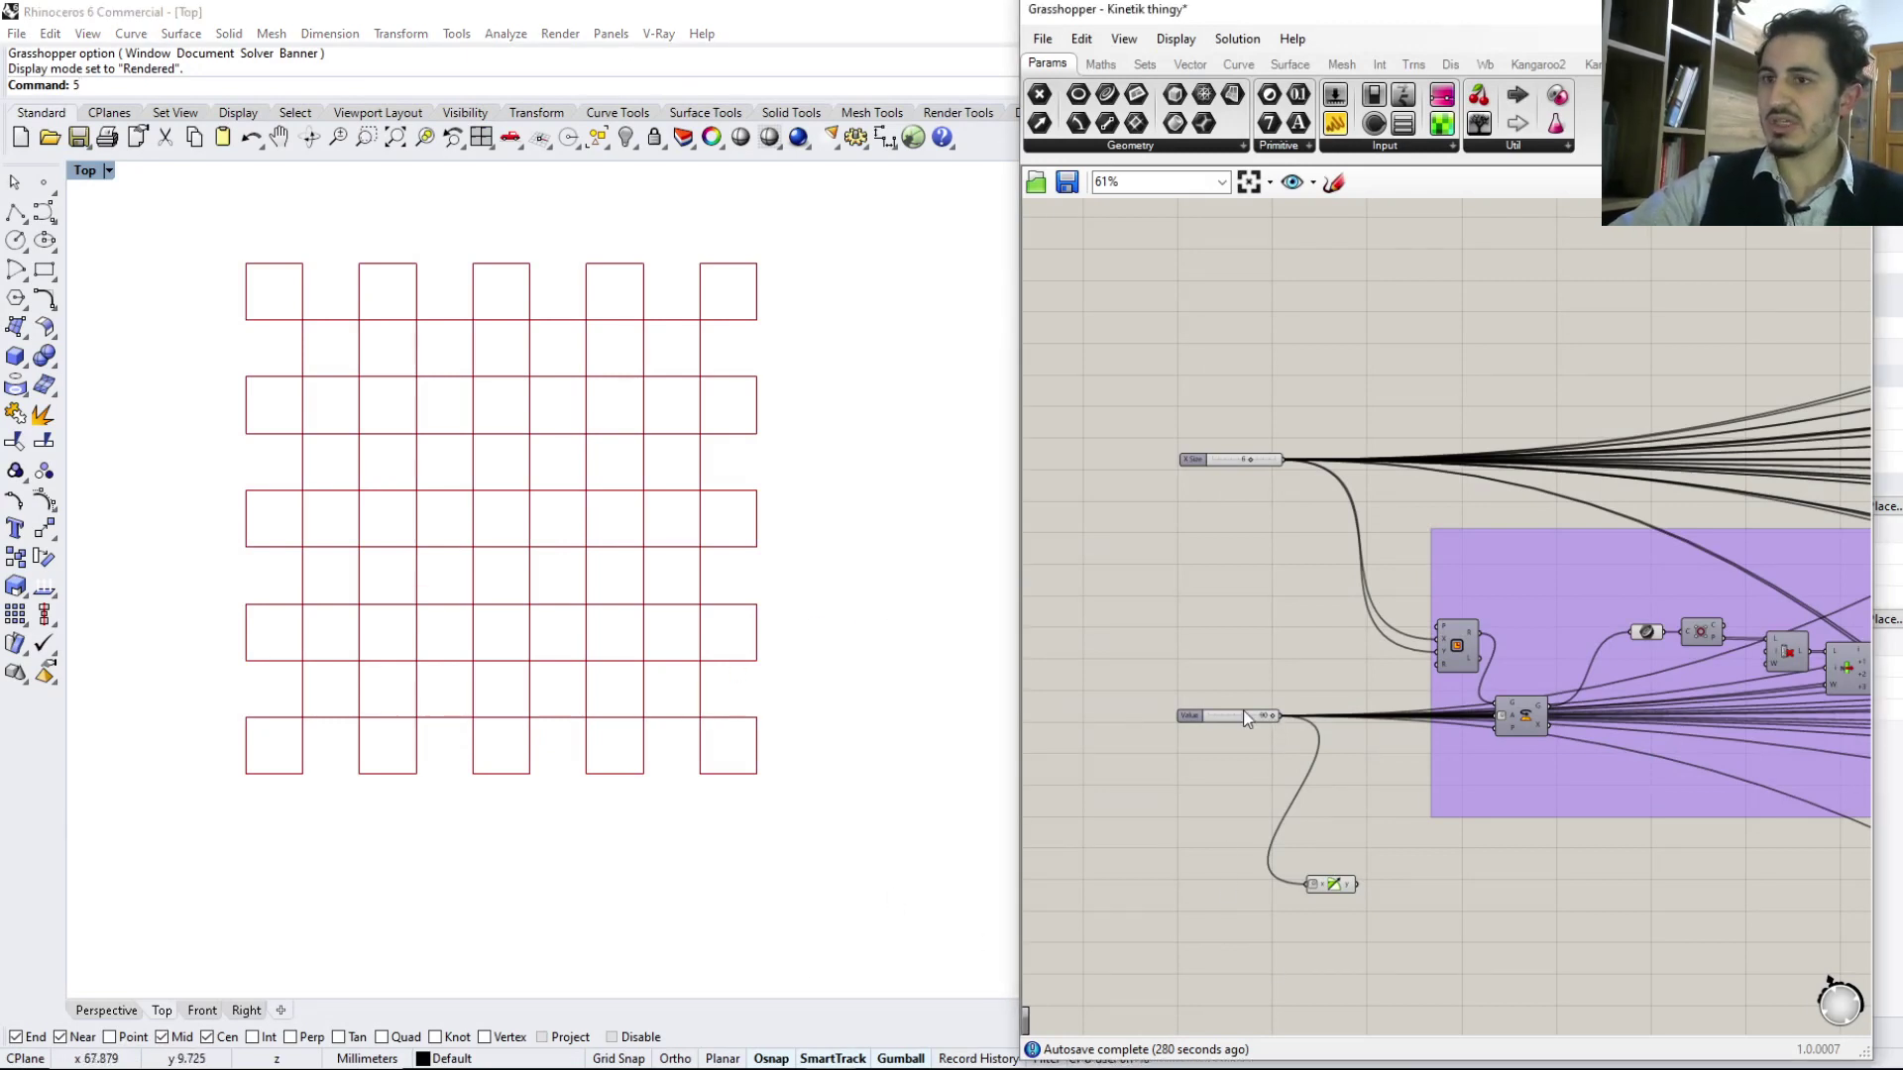
pyautogui.moveTo(1269, 715)
pyautogui.mouseDown()
pyautogui.moveTo(1199, 714)
pyautogui.moveTo(1264, 716)
pyautogui.moveTo(1238, 710)
pyautogui.mouseUp()
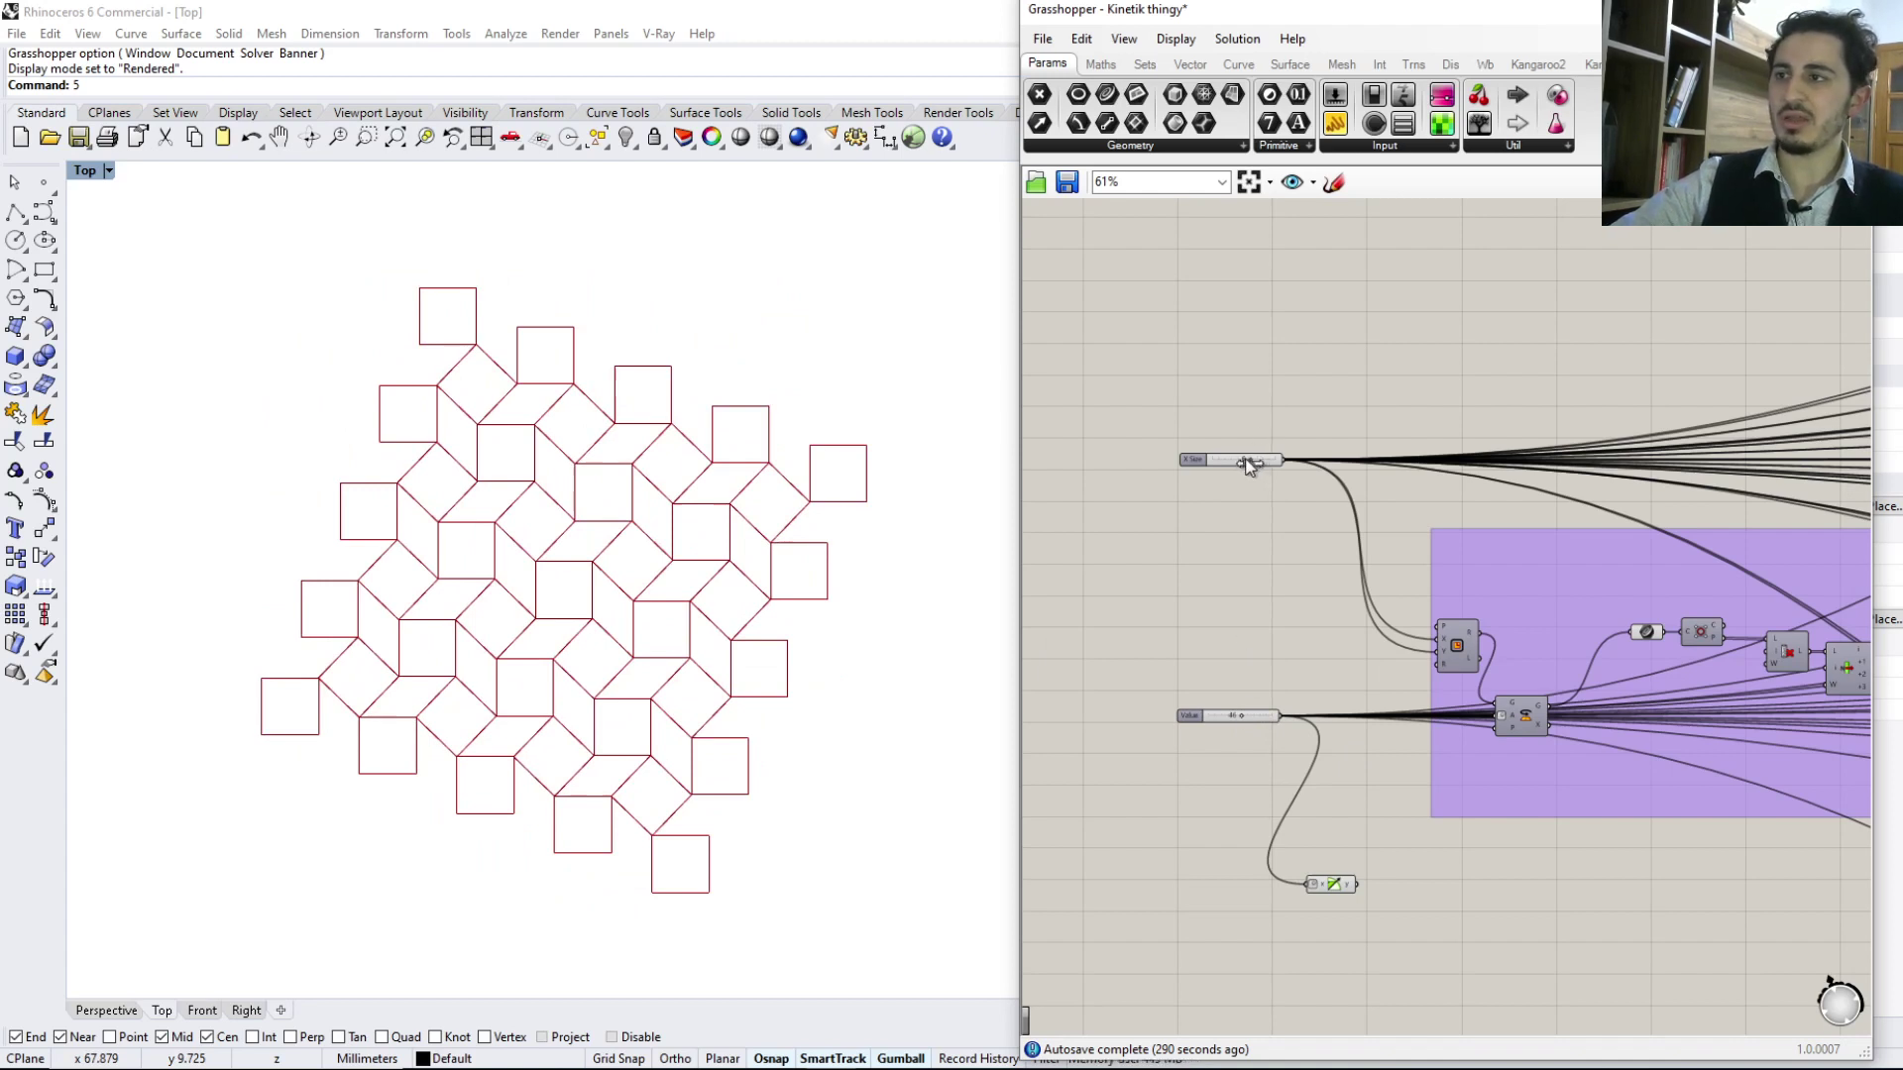
pyautogui.moveTo(1254, 463)
pyautogui.mouseDown()
pyautogui.moveTo(1239, 458)
pyautogui.moveTo(1255, 464)
pyautogui.mouseUp()
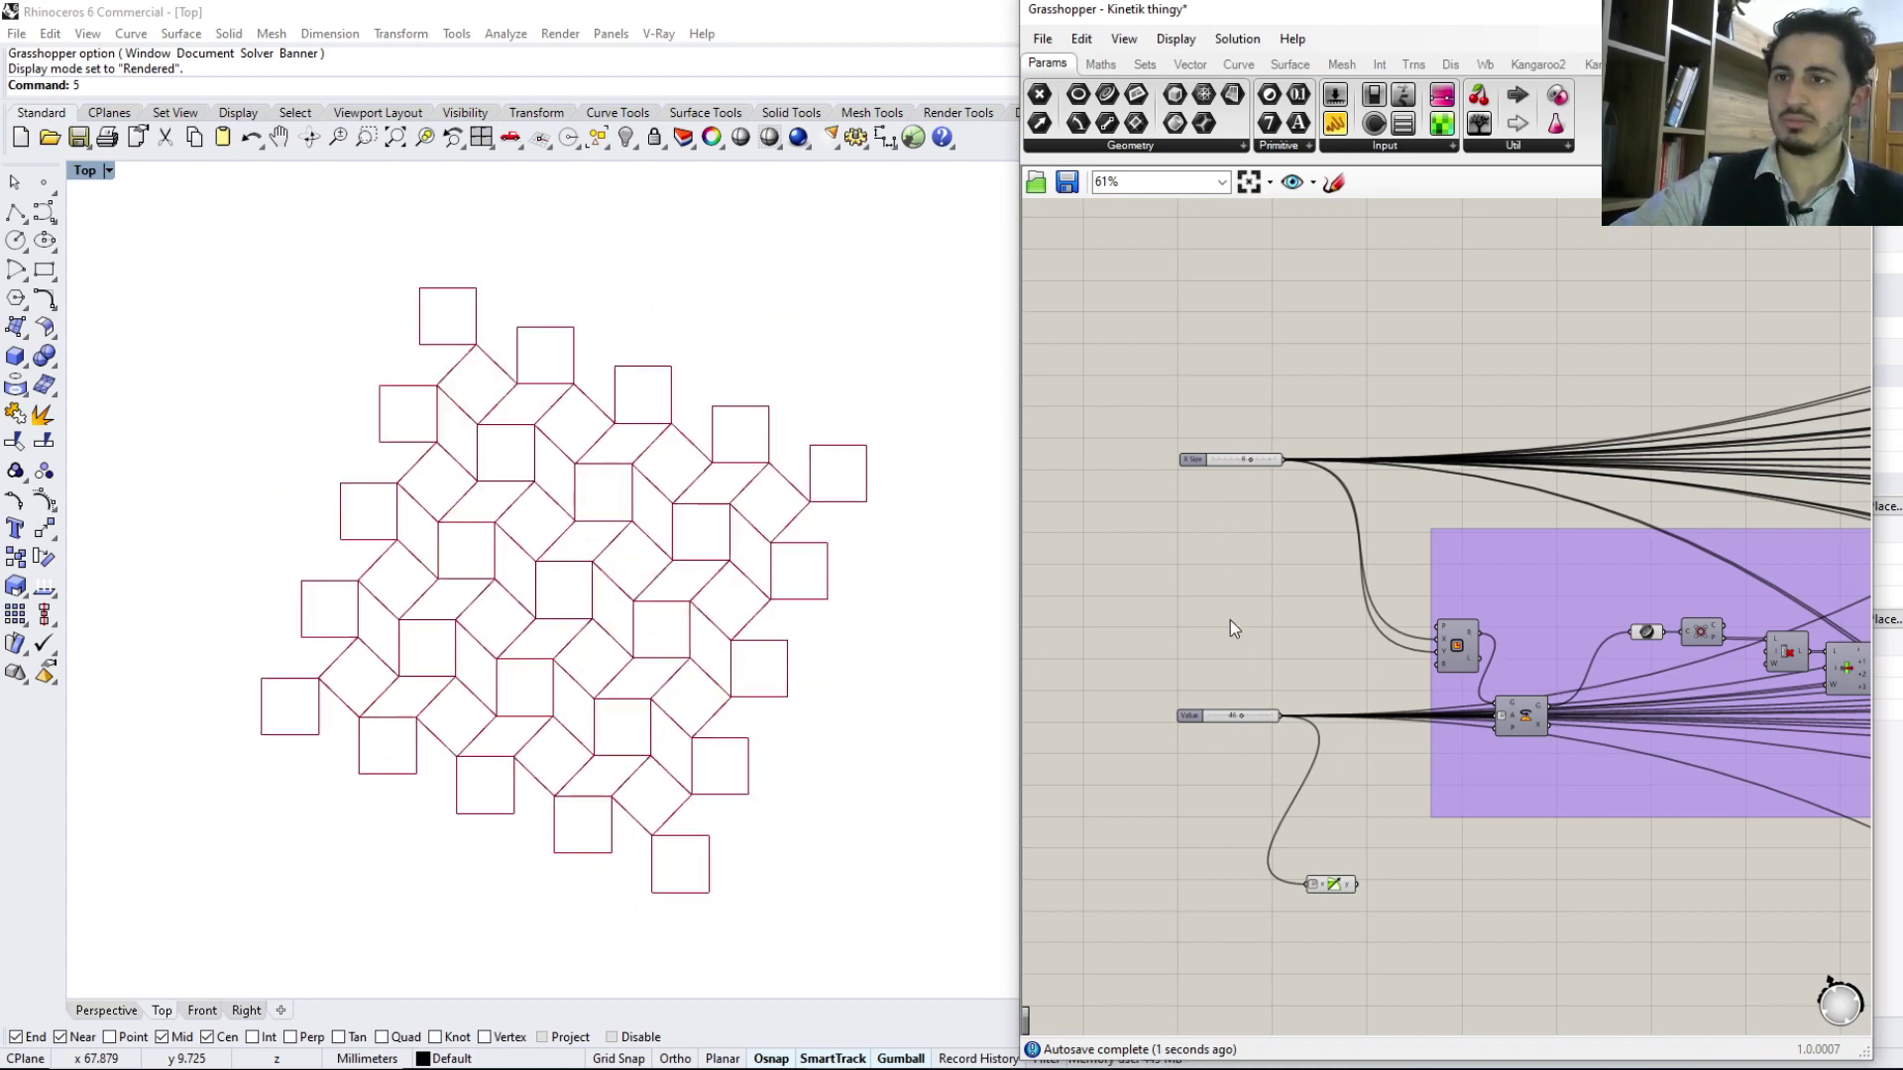
pyautogui.moveTo(1250, 465); pyautogui.dragTo(1250, 459)
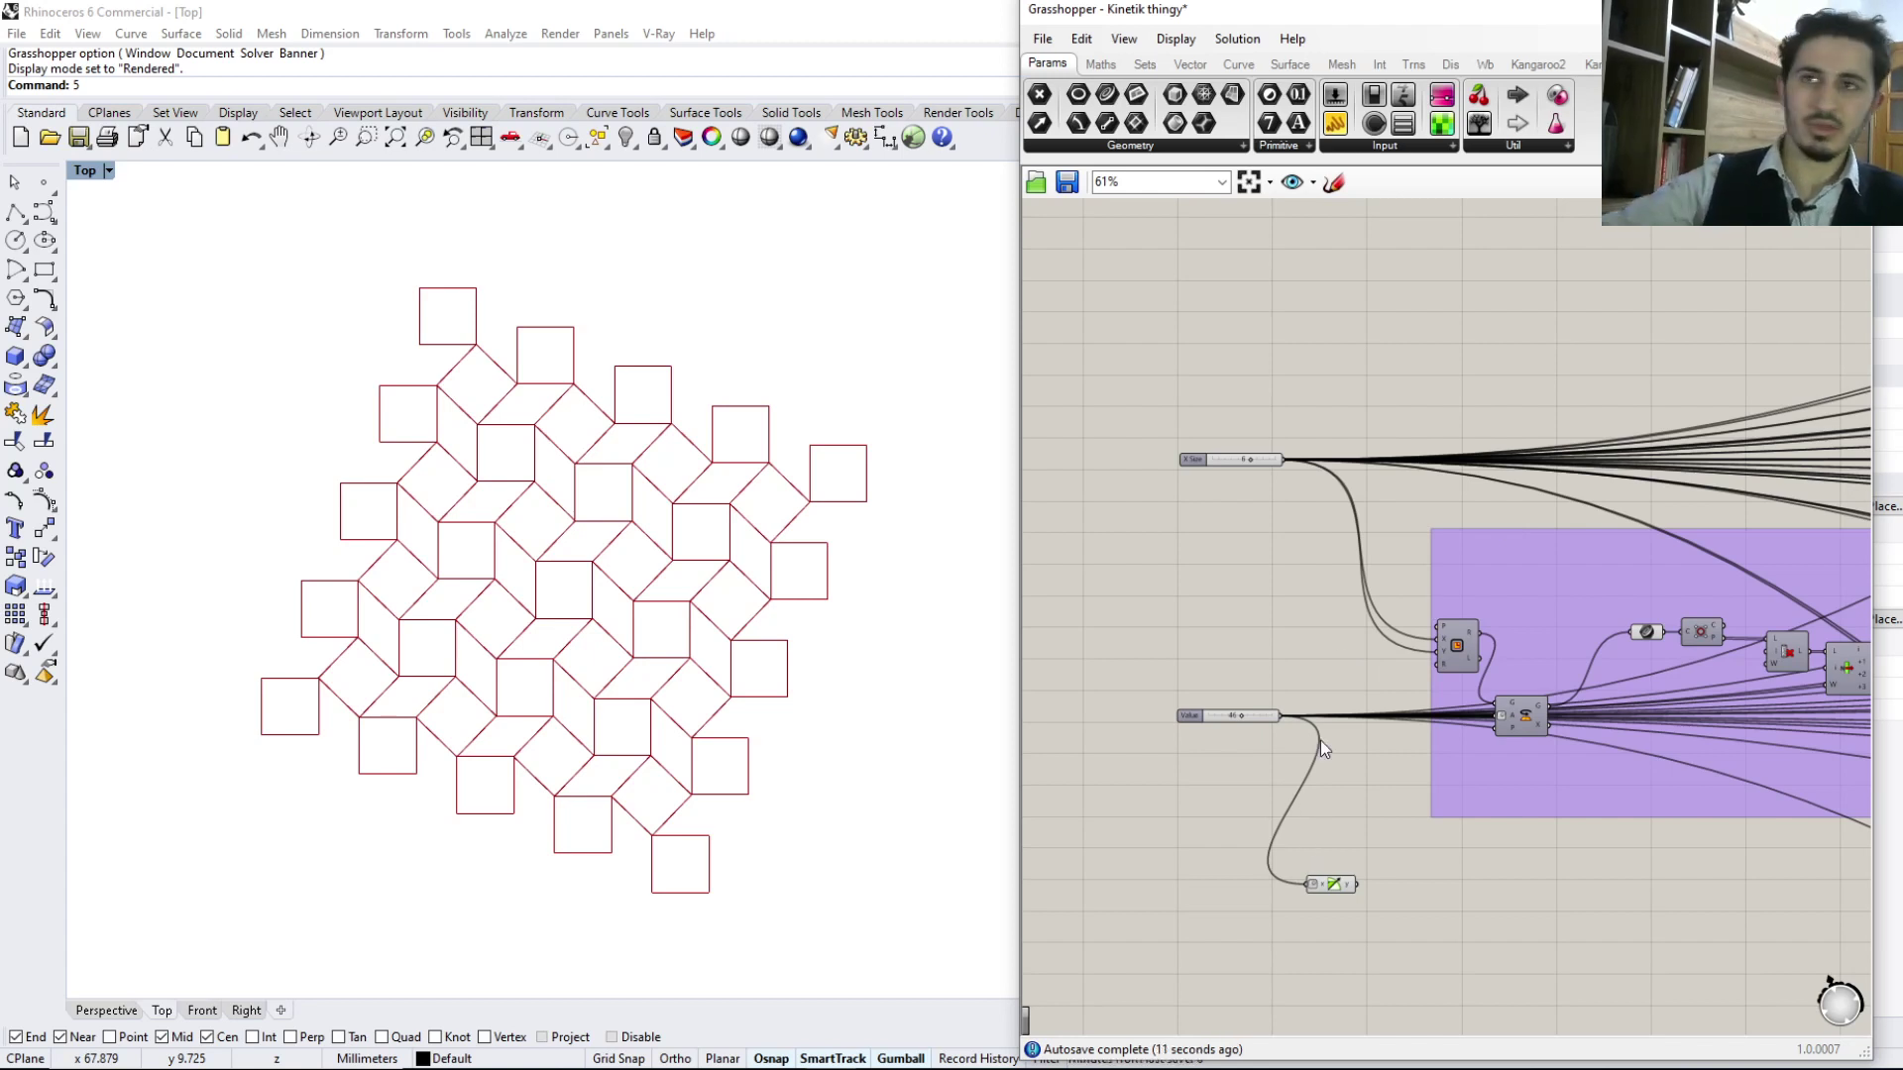
# Restrict the geometry preview to selected components and select the first Rectangle component in the purple group
pyautogui.scroll(3, 1566, 597)
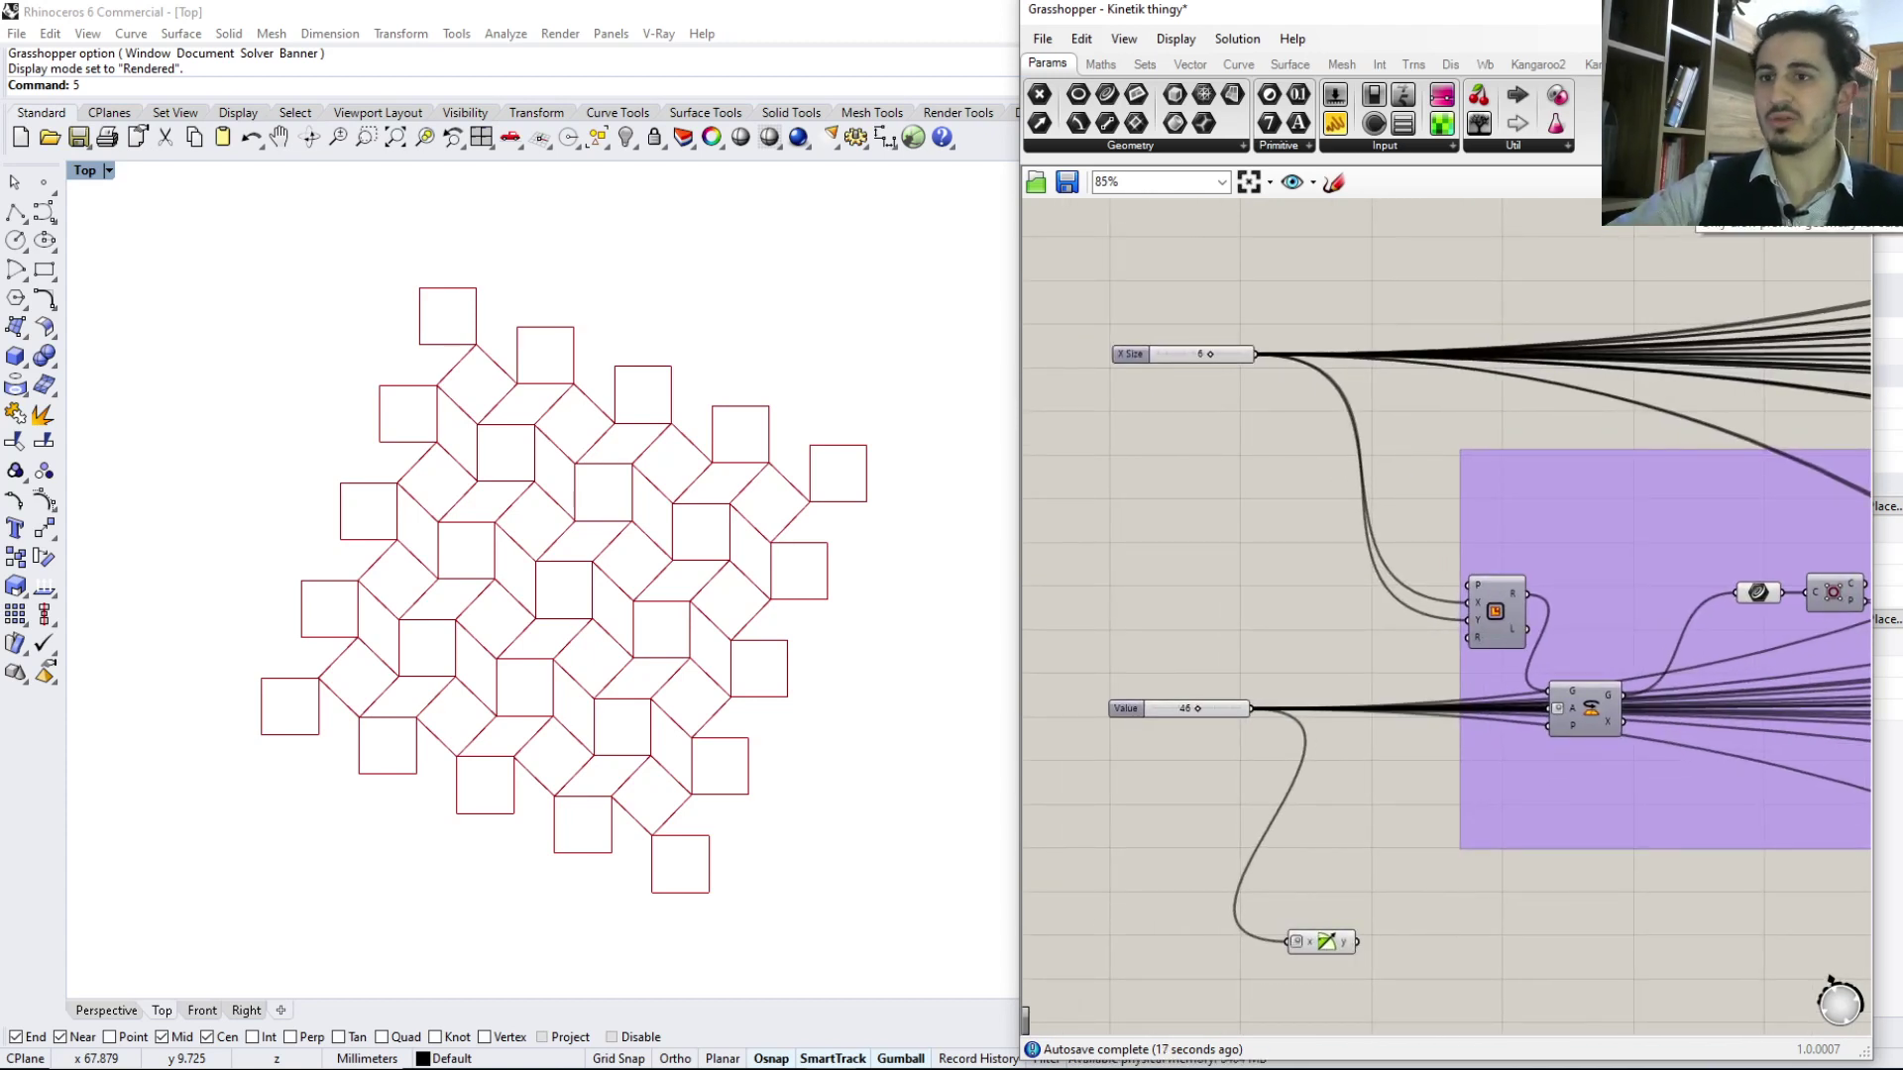
pyautogui.click(1707, 182)
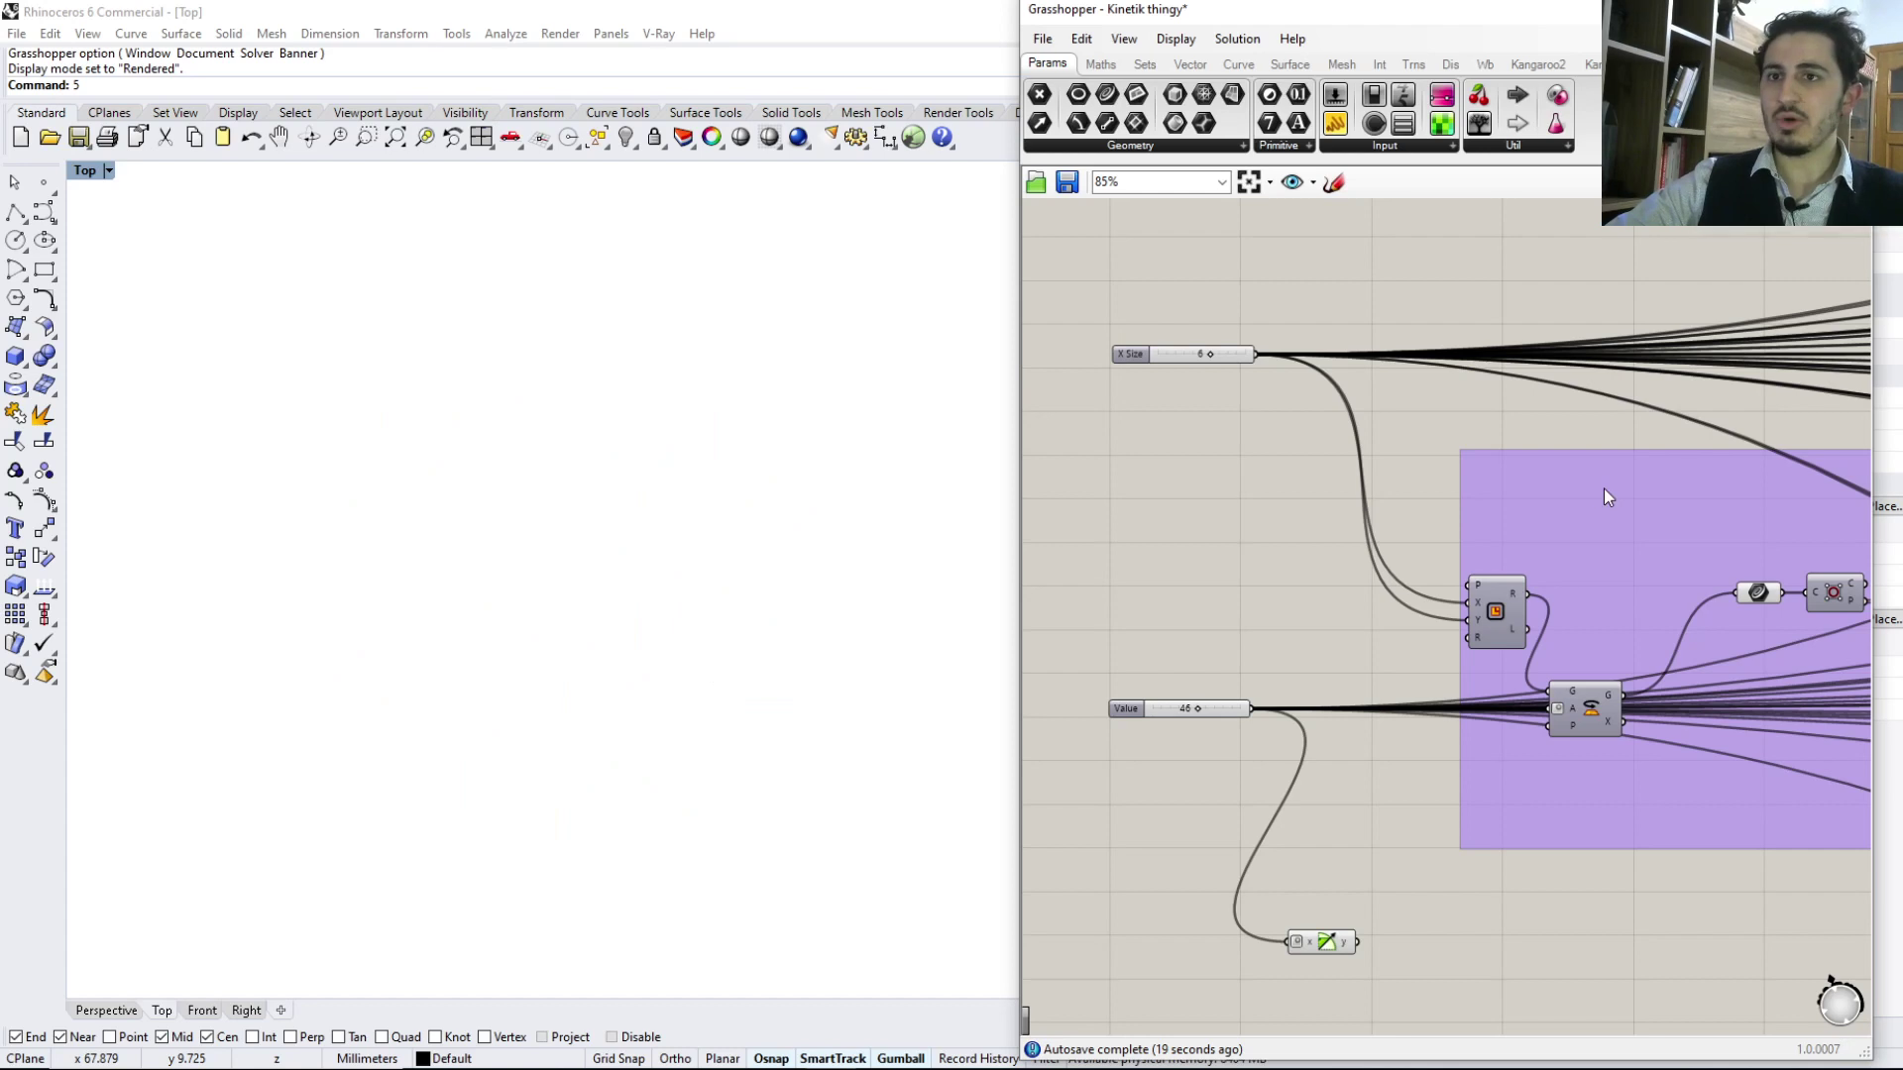
pyautogui.click(1495, 609)
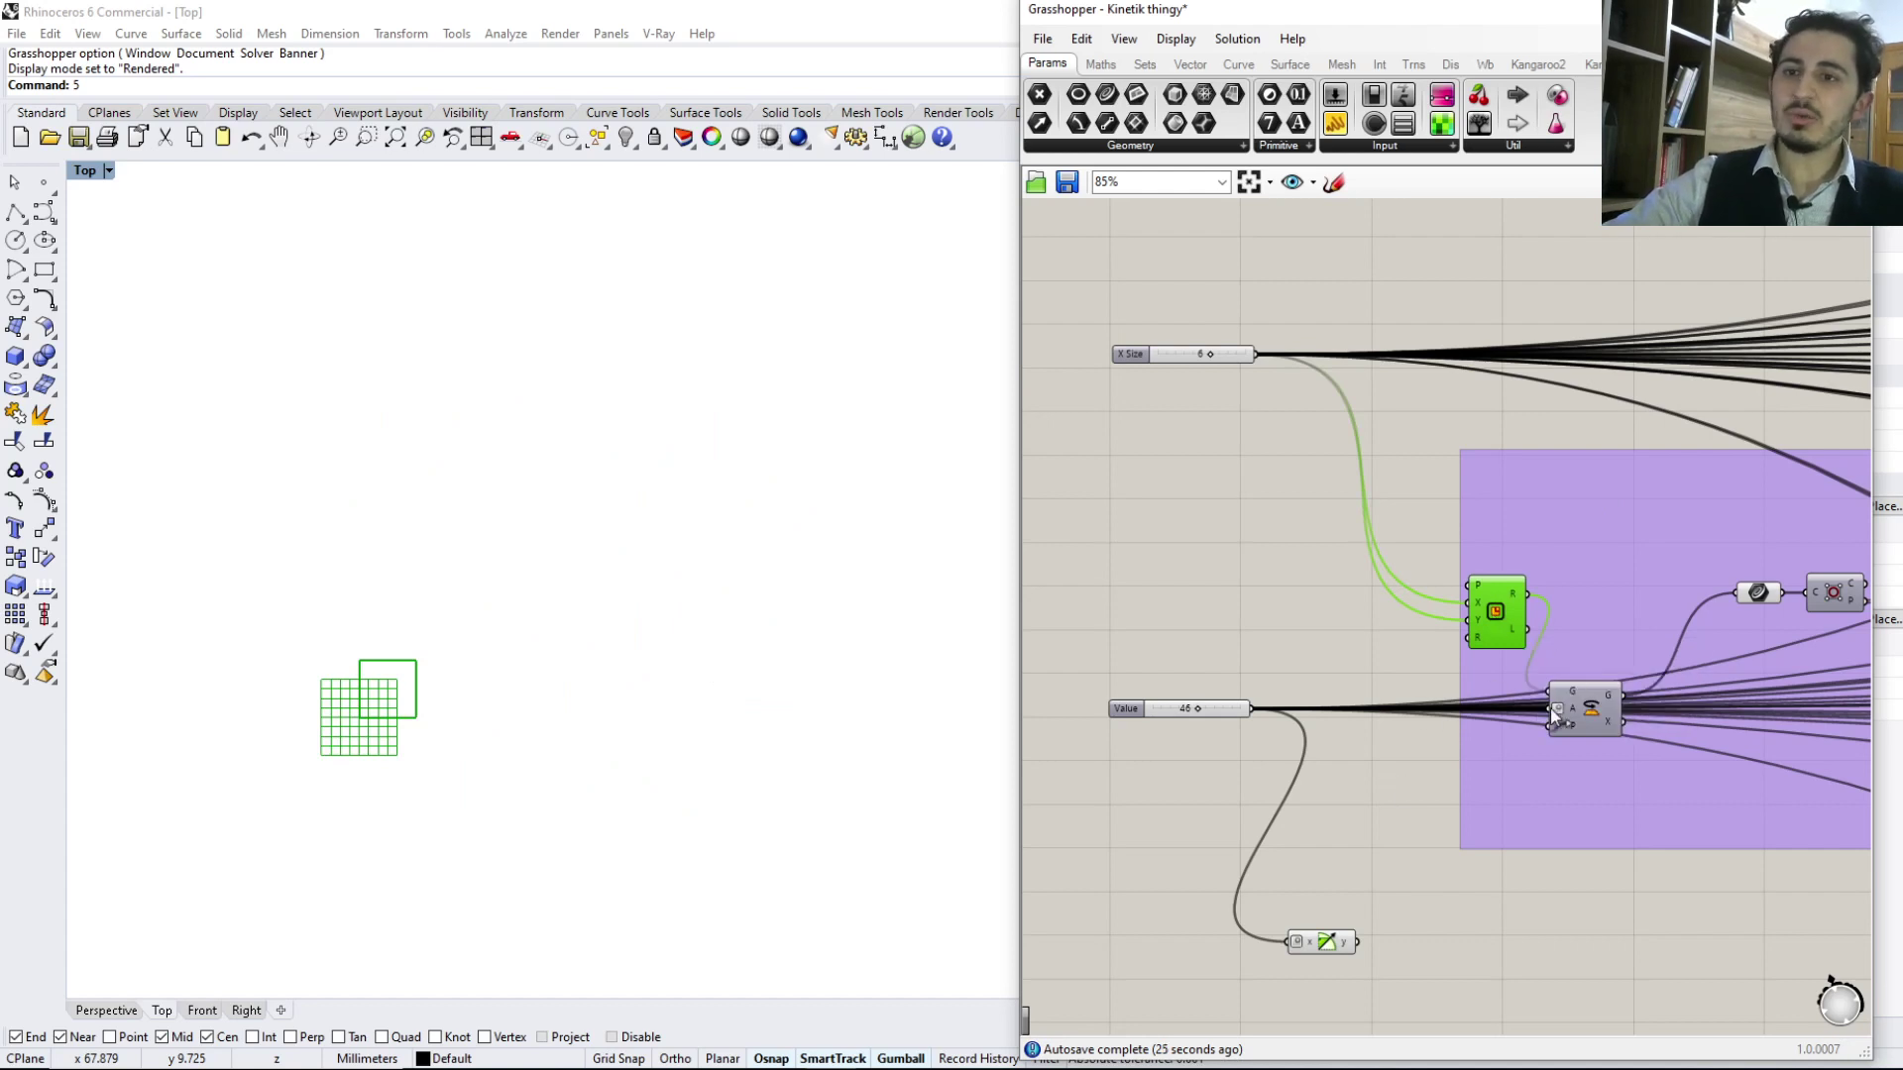
# Move the Rotate component beside the first Rectangle and set the rotation Value slider to 40
pyautogui.moveTo(1640, 696); pyautogui.dragTo(1578, 700, button='right')
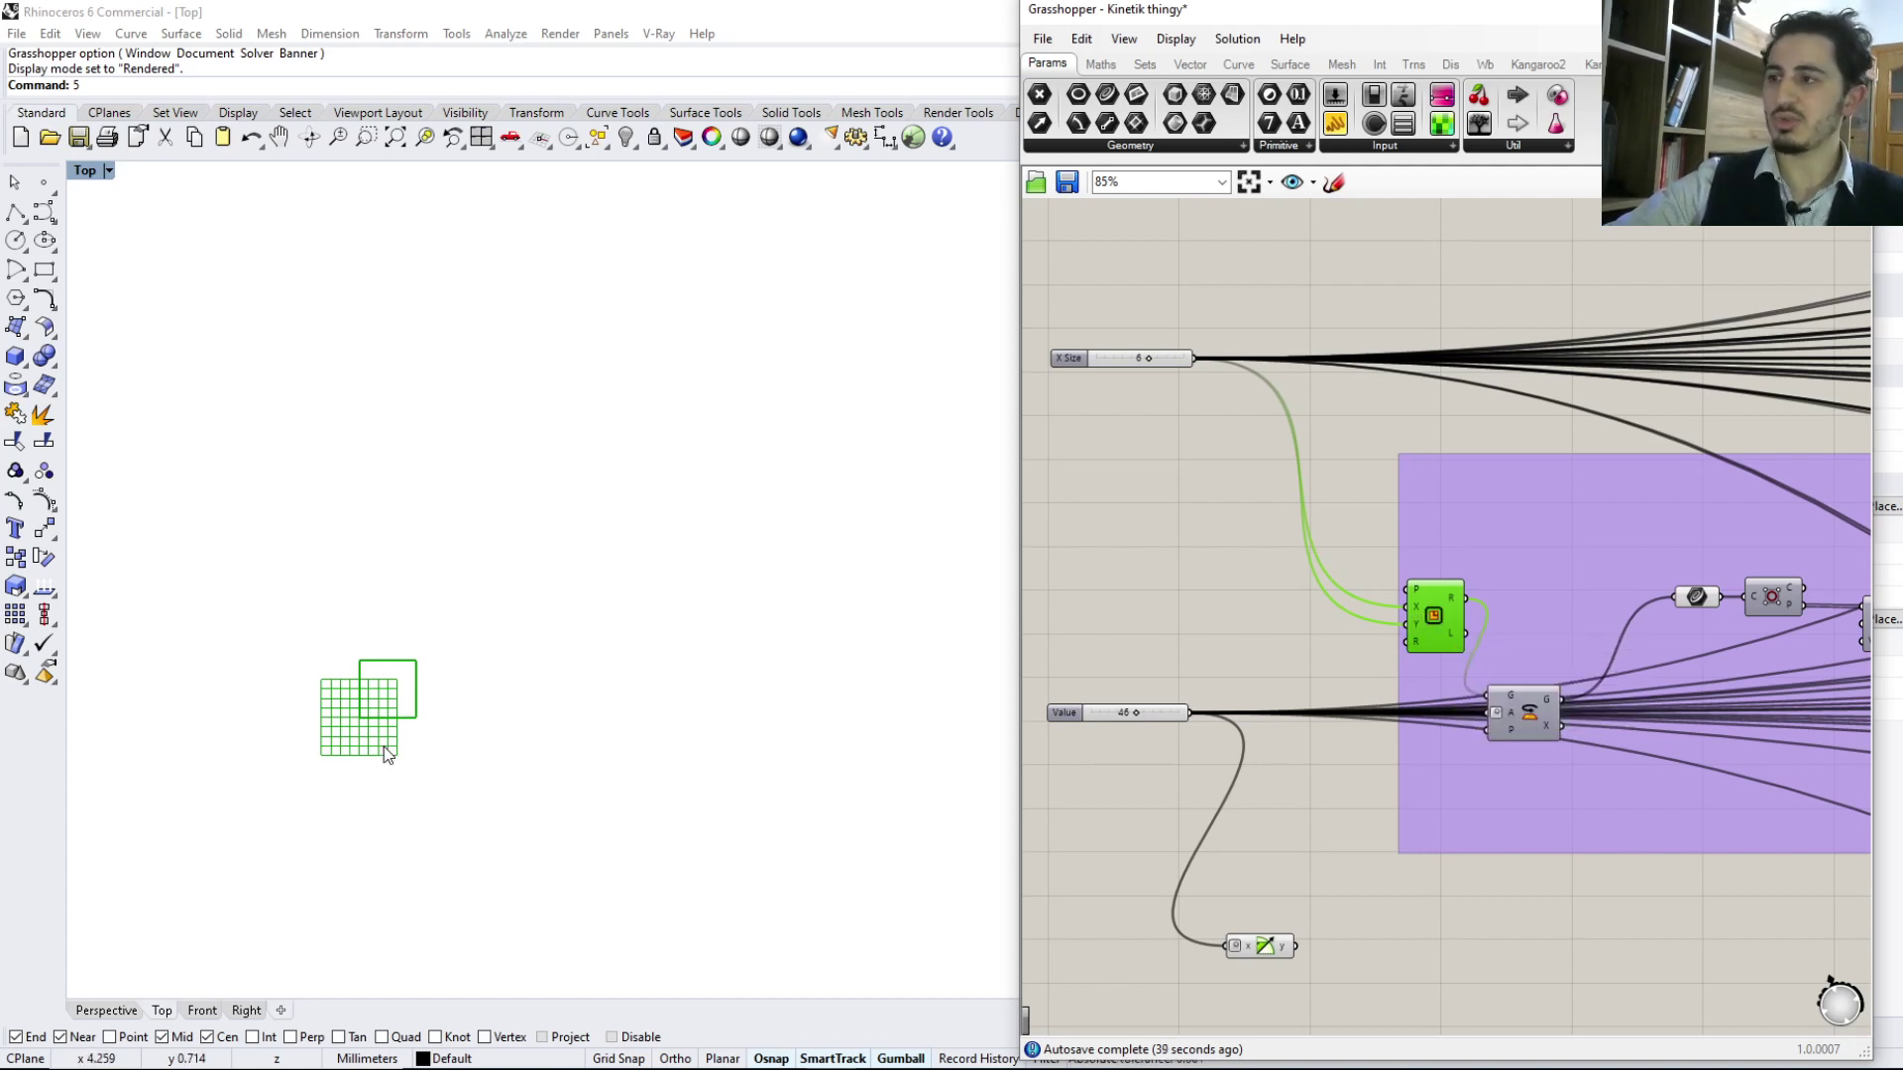
pyautogui.moveTo(1606, 686); pyautogui.dragTo(1562, 687, button='right')
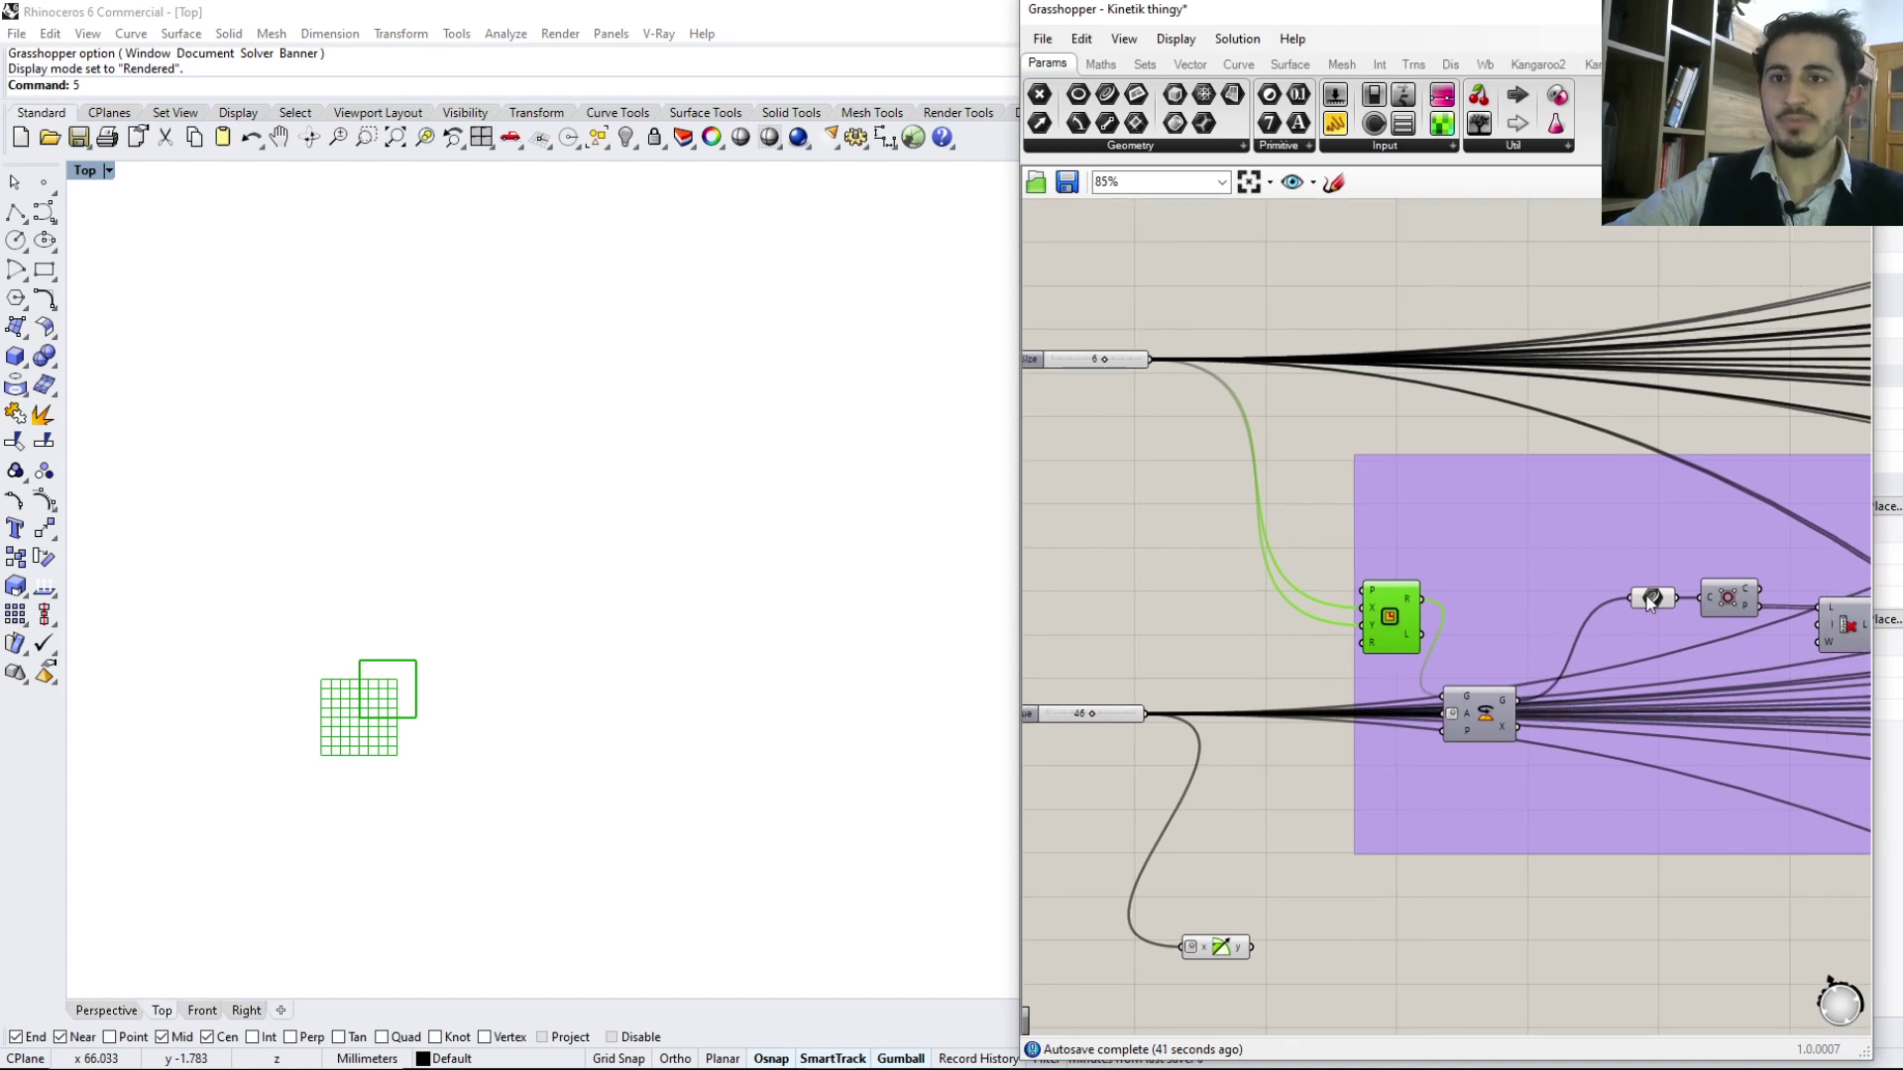
pyautogui.moveTo(1476, 713); pyautogui.dragTo(1495, 612)
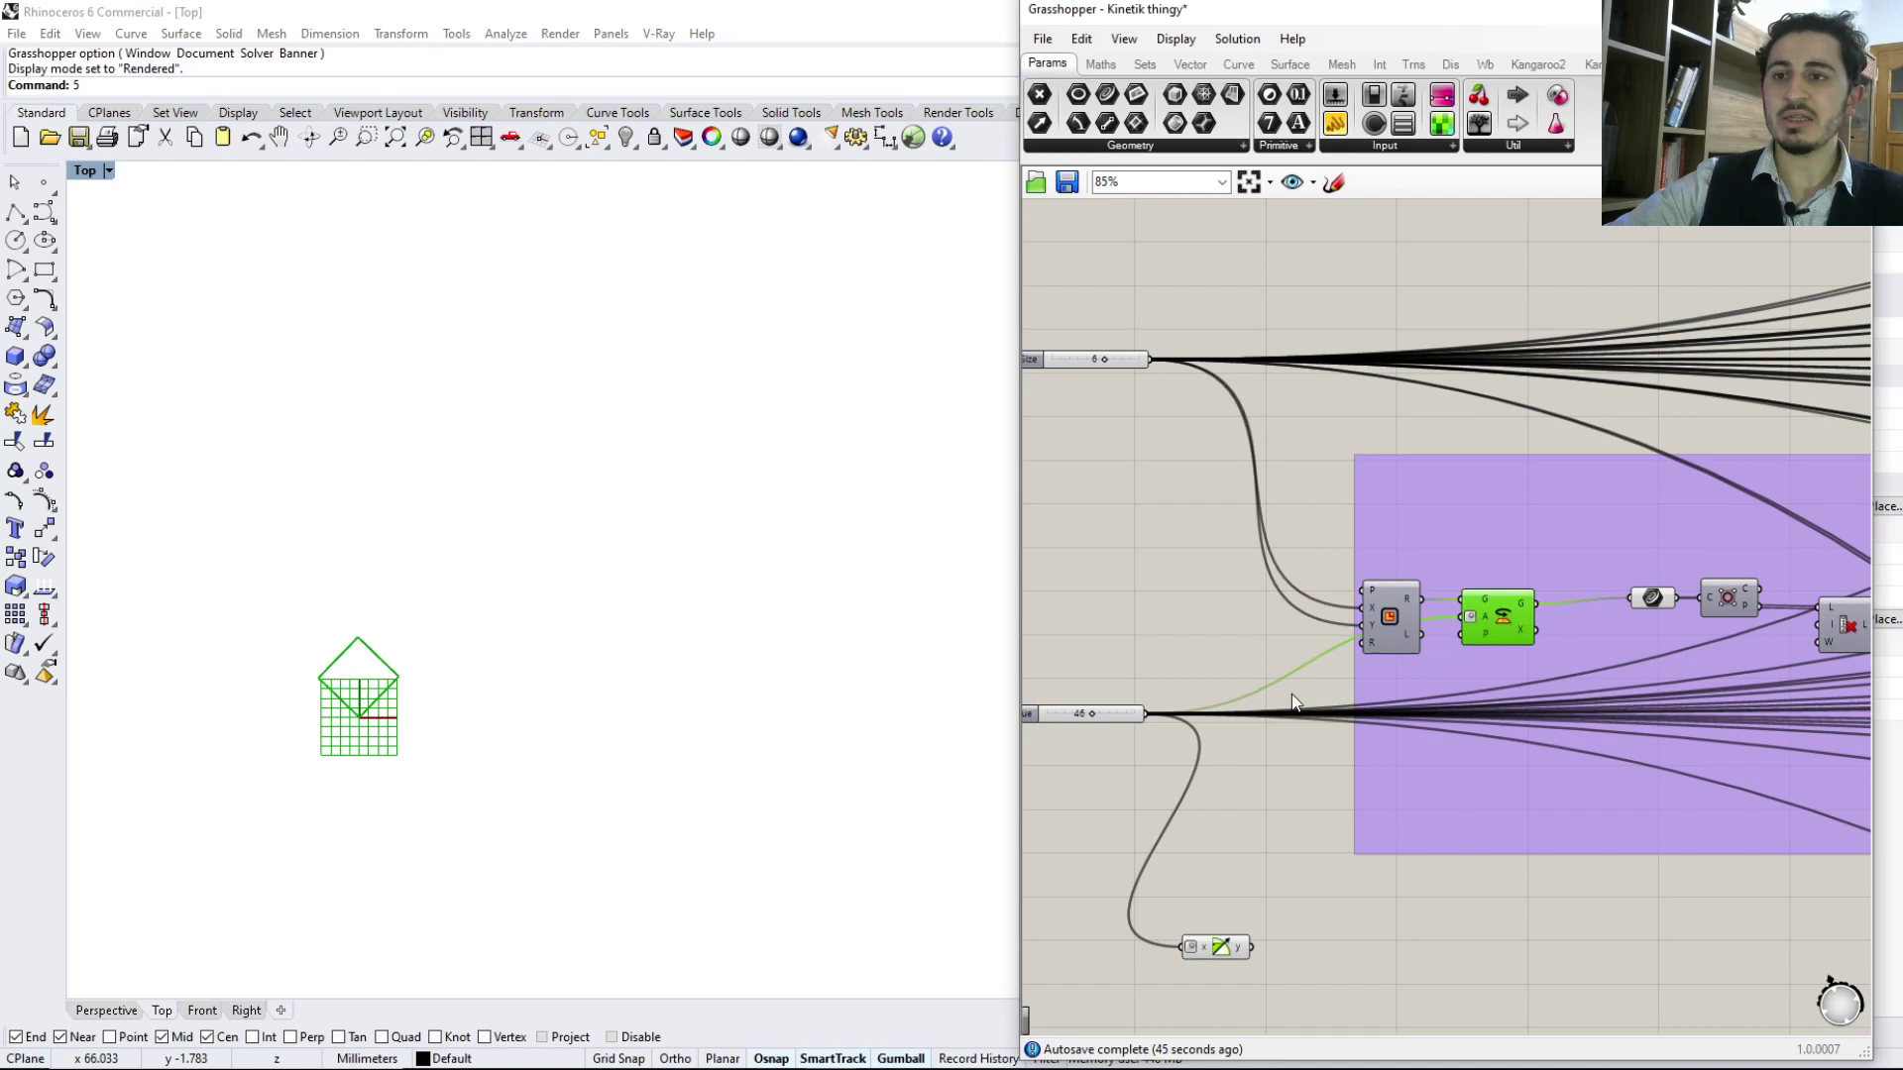
pyautogui.moveTo(1091, 714); pyautogui.dragTo(1086, 714)
pyautogui.moveTo(1469, 616)
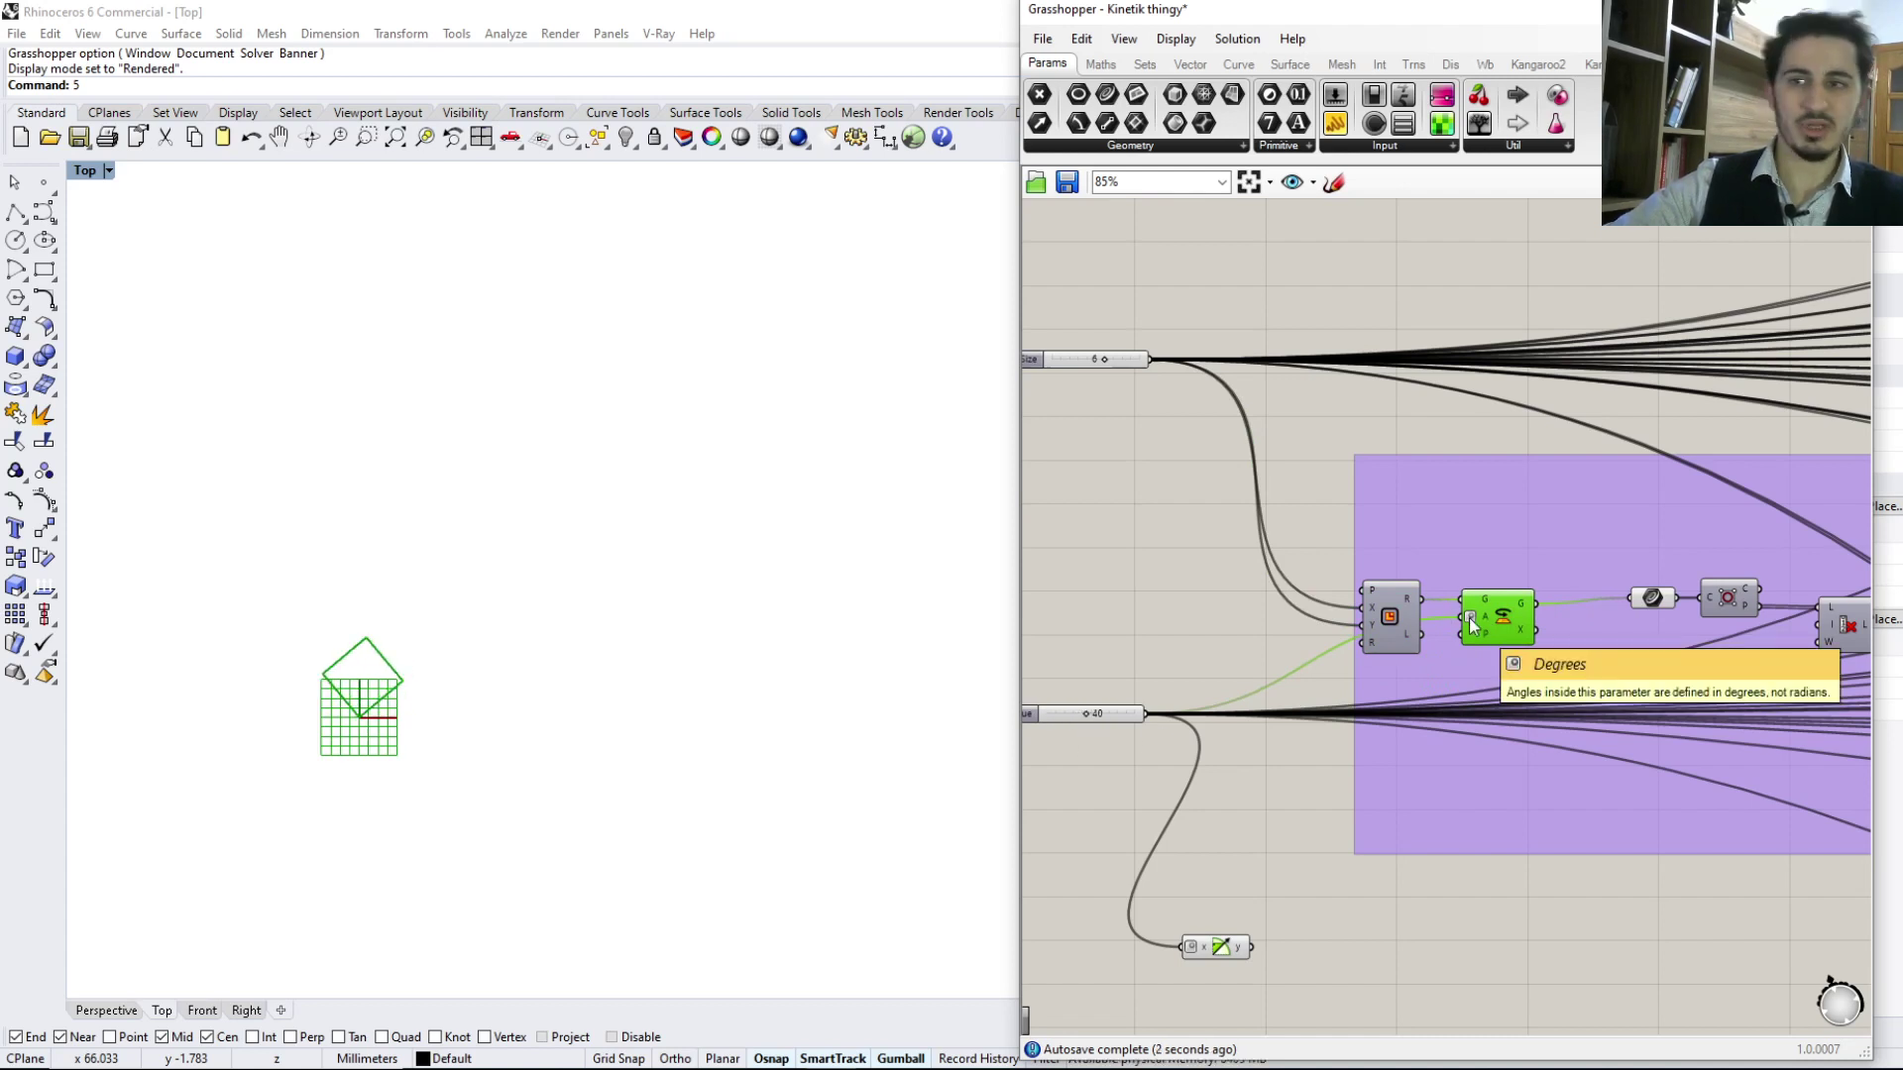
# Shift the curve parameter and the corner-point component closer to the Rotate component, previewing the rotated square and its corner points
pyautogui.click(1634, 604)
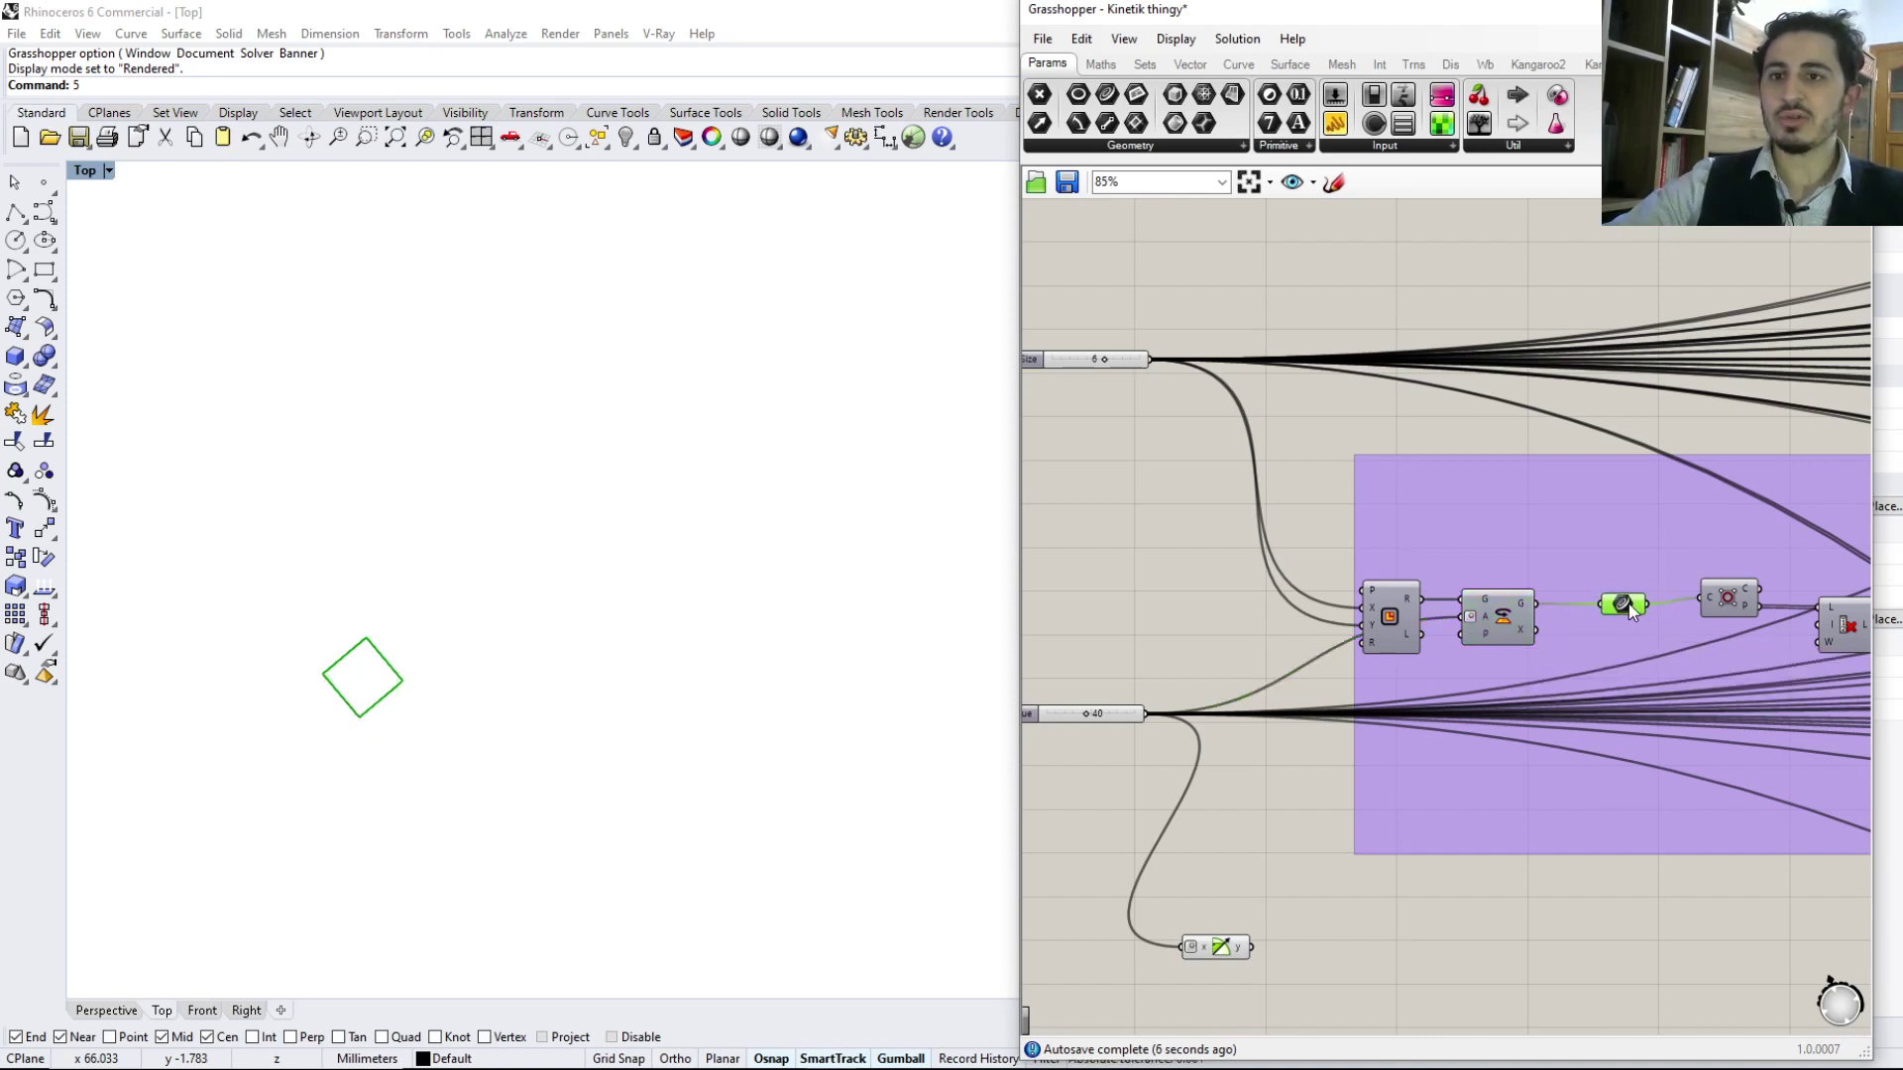
pyautogui.moveTo(1625, 697); pyautogui.dragTo(1459, 704, button='right')
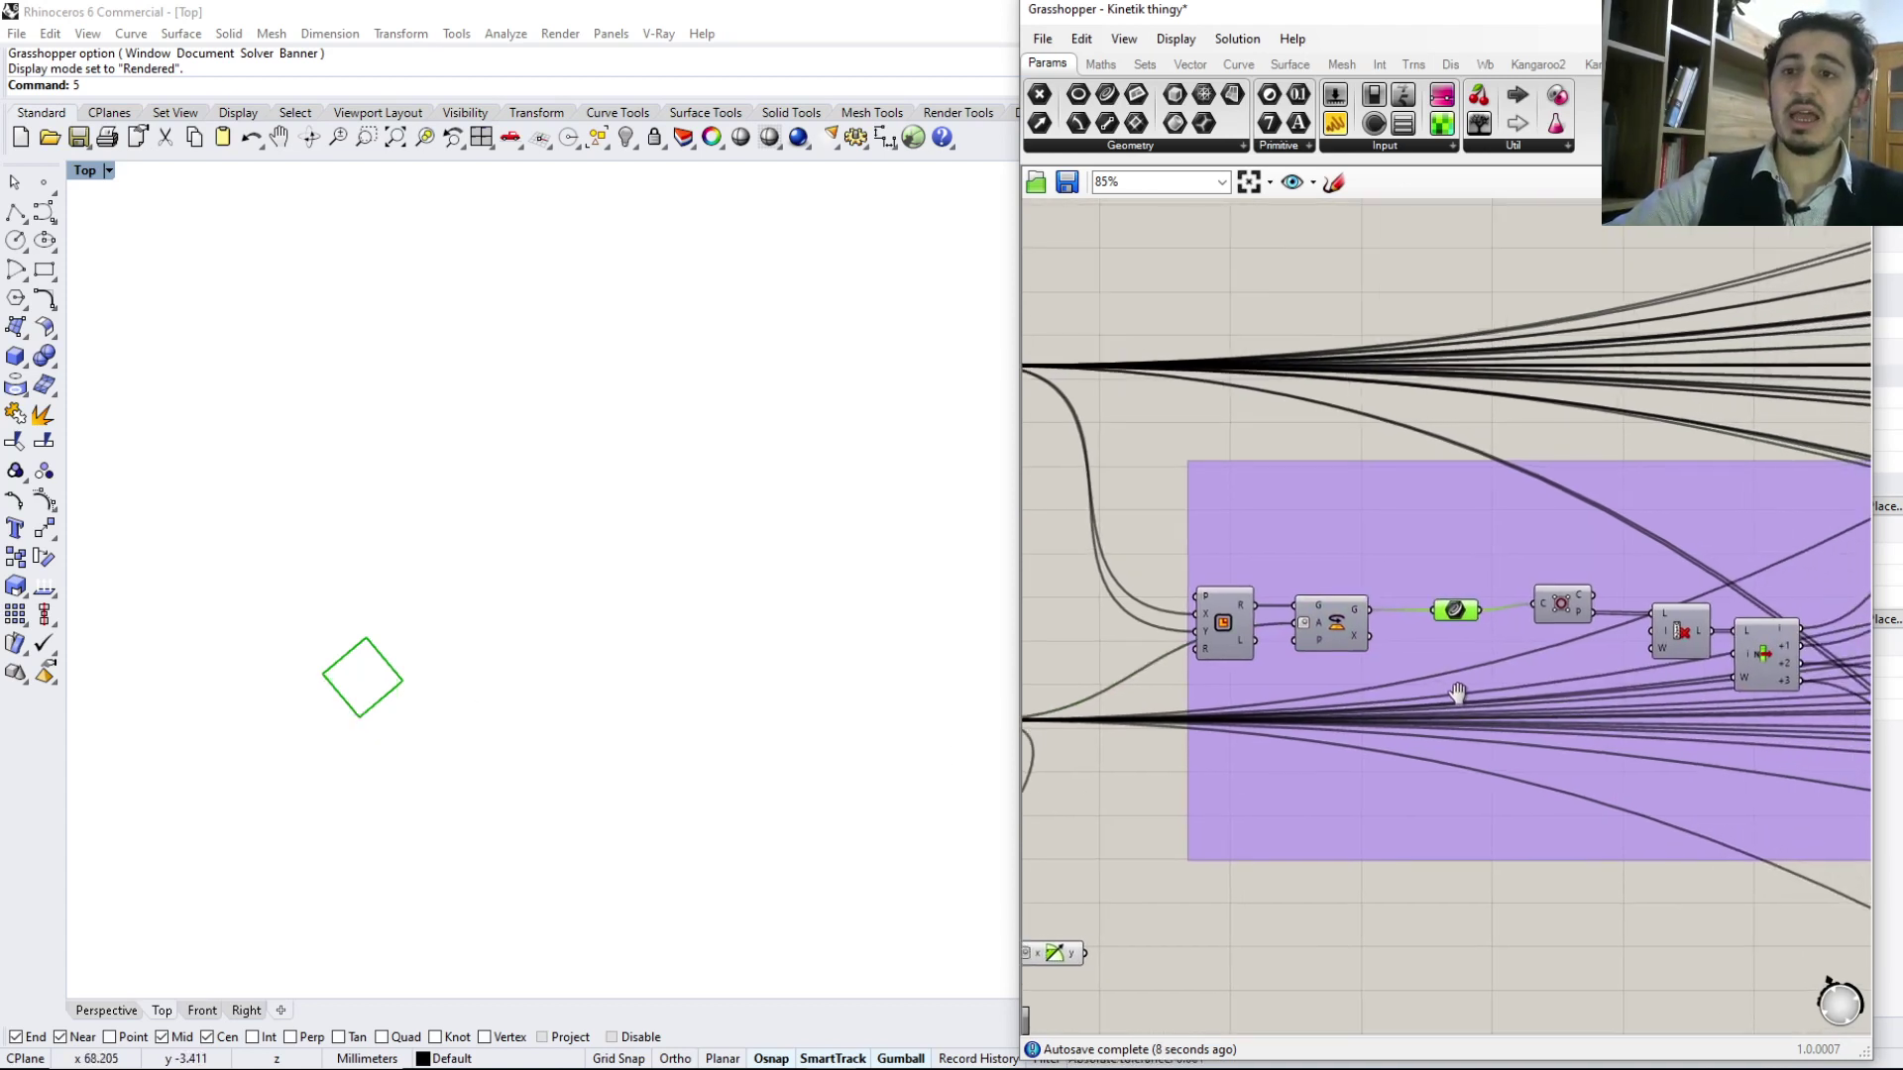
pyautogui.moveTo(1561, 607); pyautogui.dragTo(1548, 615)
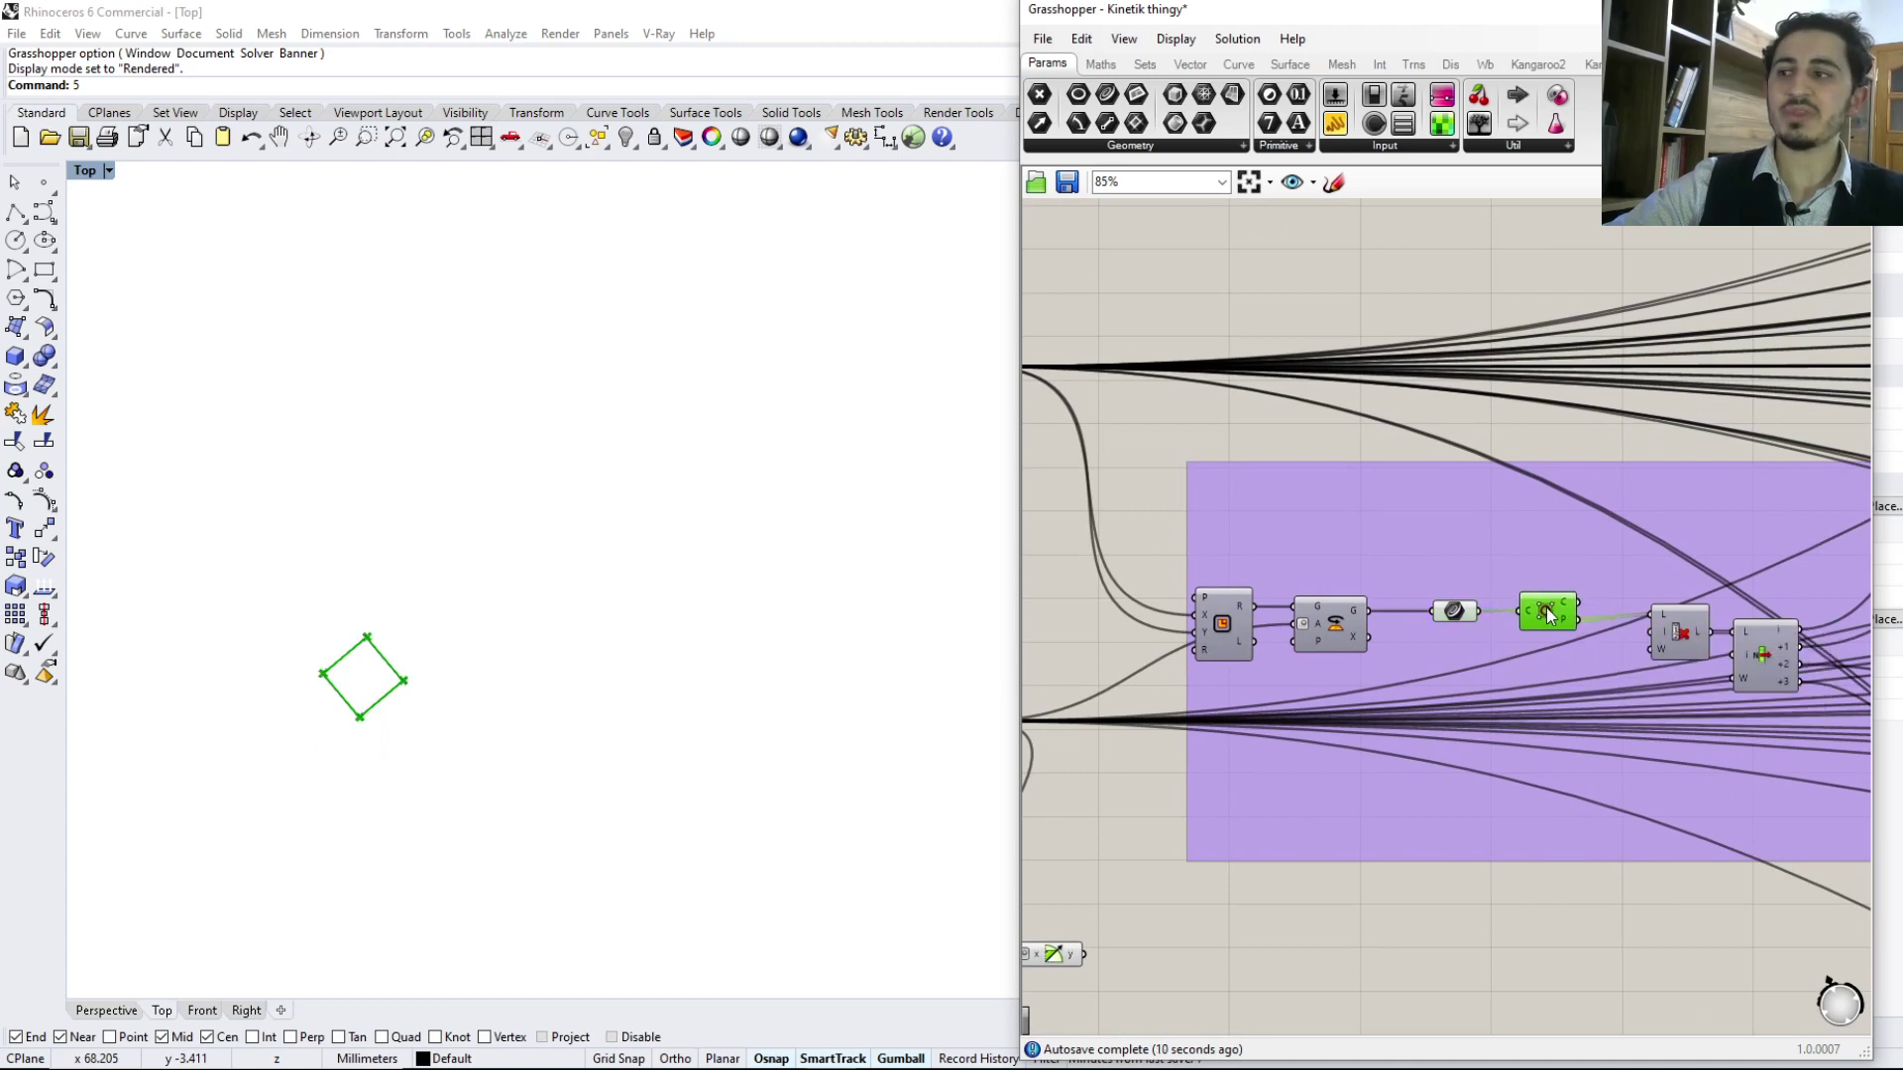
pyautogui.click(1458, 613)
pyautogui.moveTo(1660, 687); pyautogui.dragTo(1543, 686, button='right')
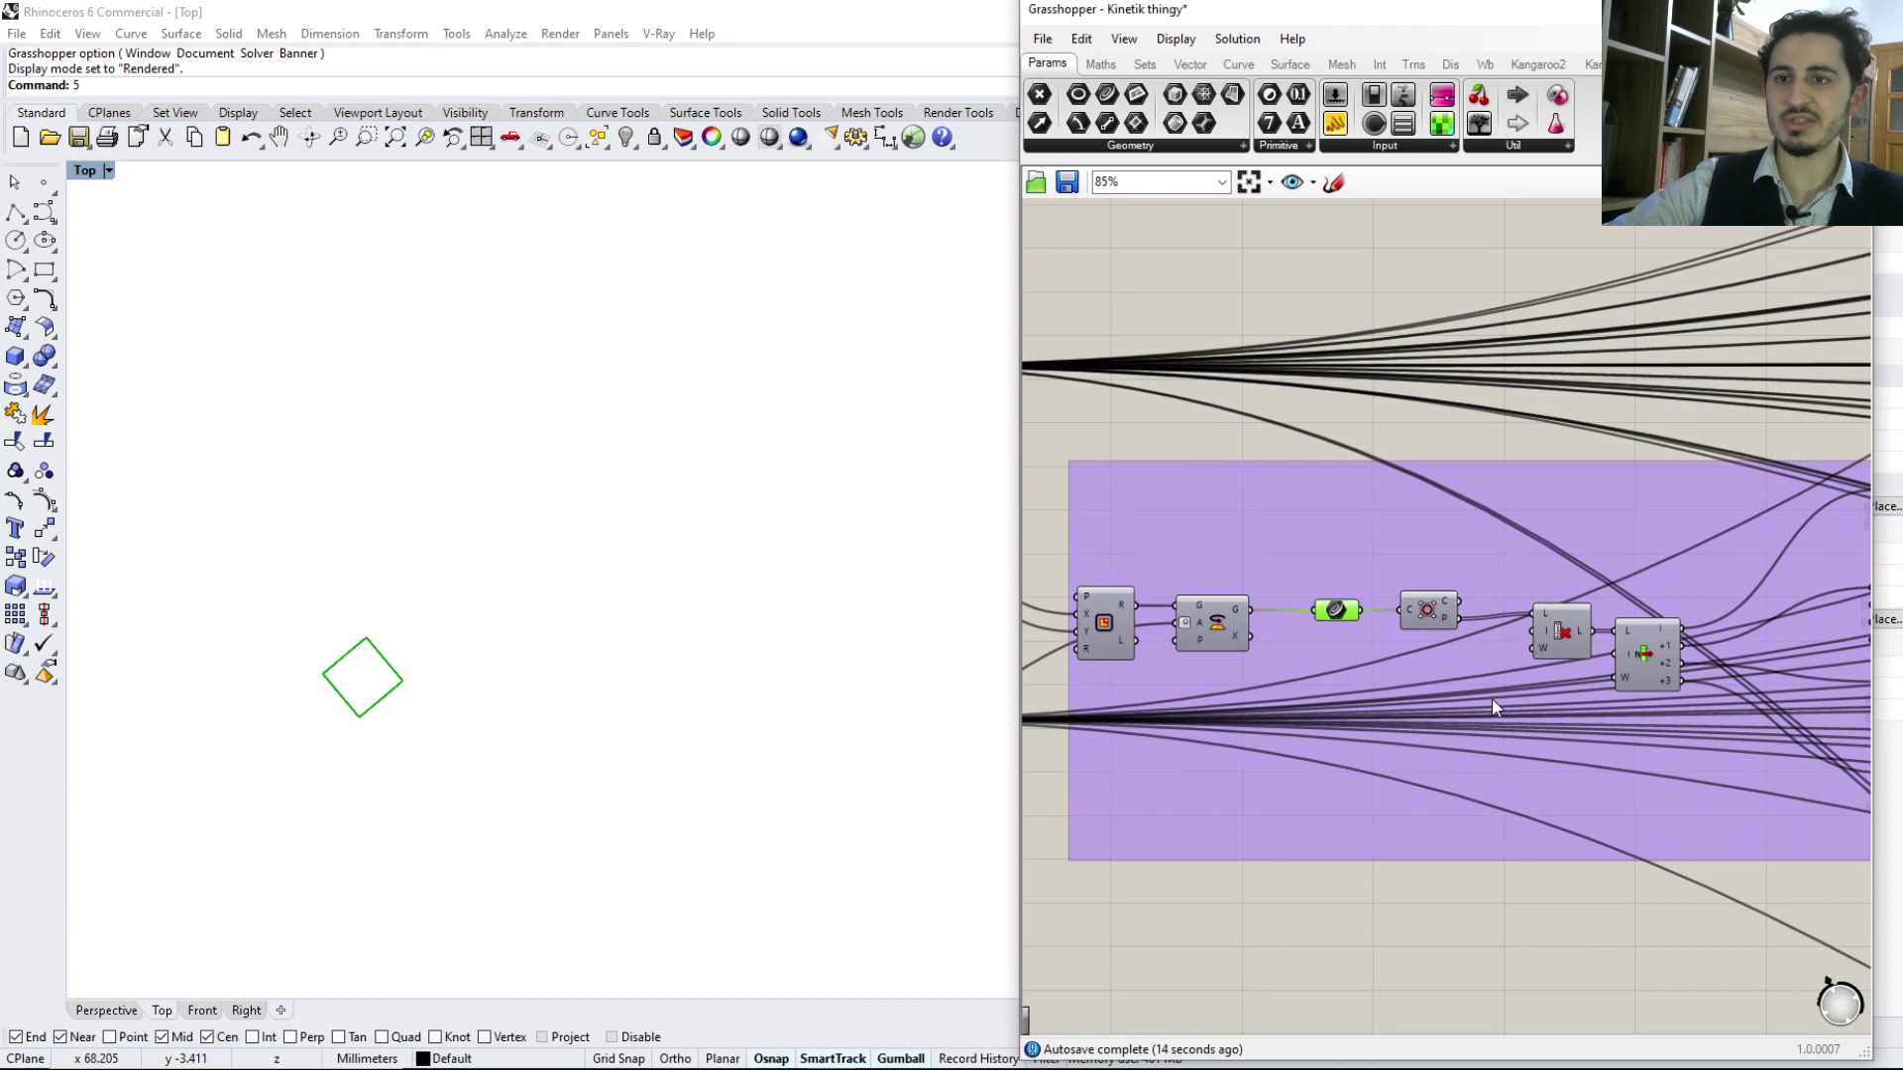
# Move the Cull Index and List Item components closer to the corner-point component and preview the listed corner points
pyautogui.moveTo(1554, 639); pyautogui.dragTo(1624, 664)
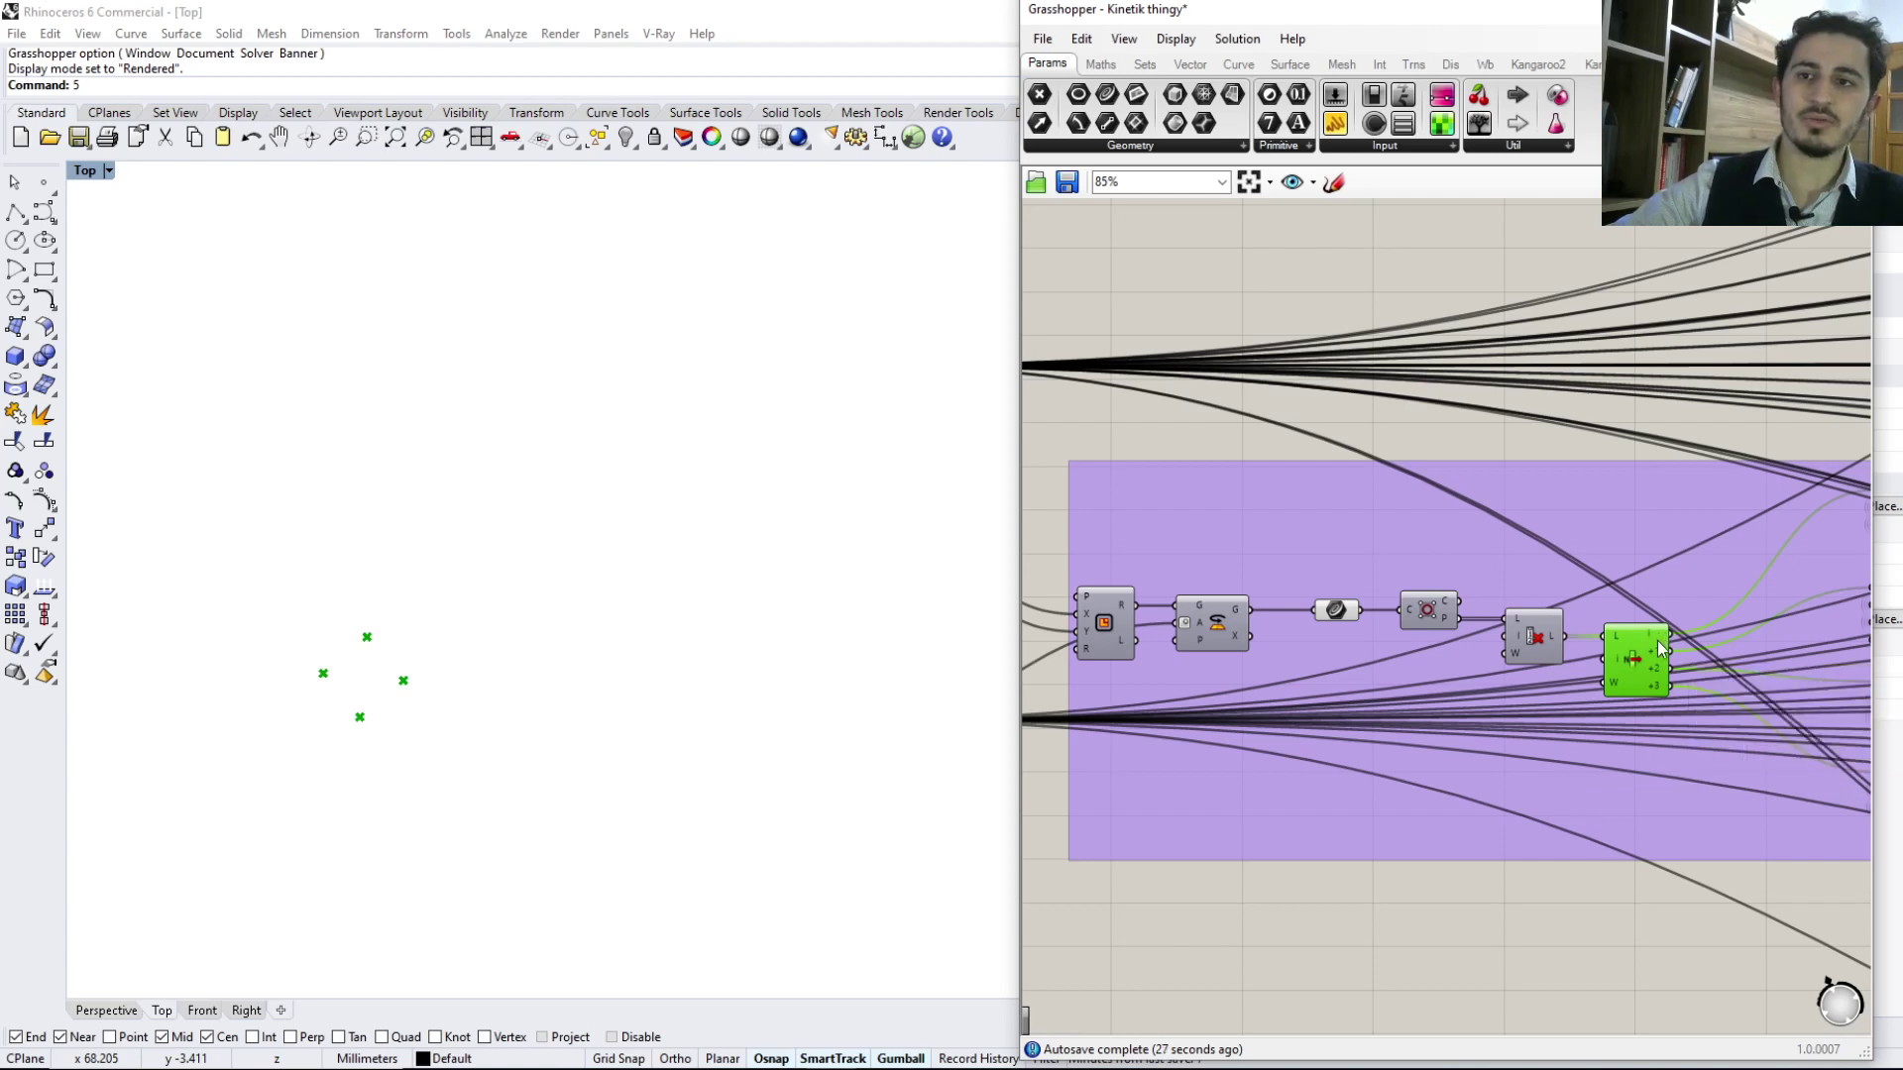
pyautogui.moveTo(1656, 661); pyautogui.dragTo(1437, 694, button='right')
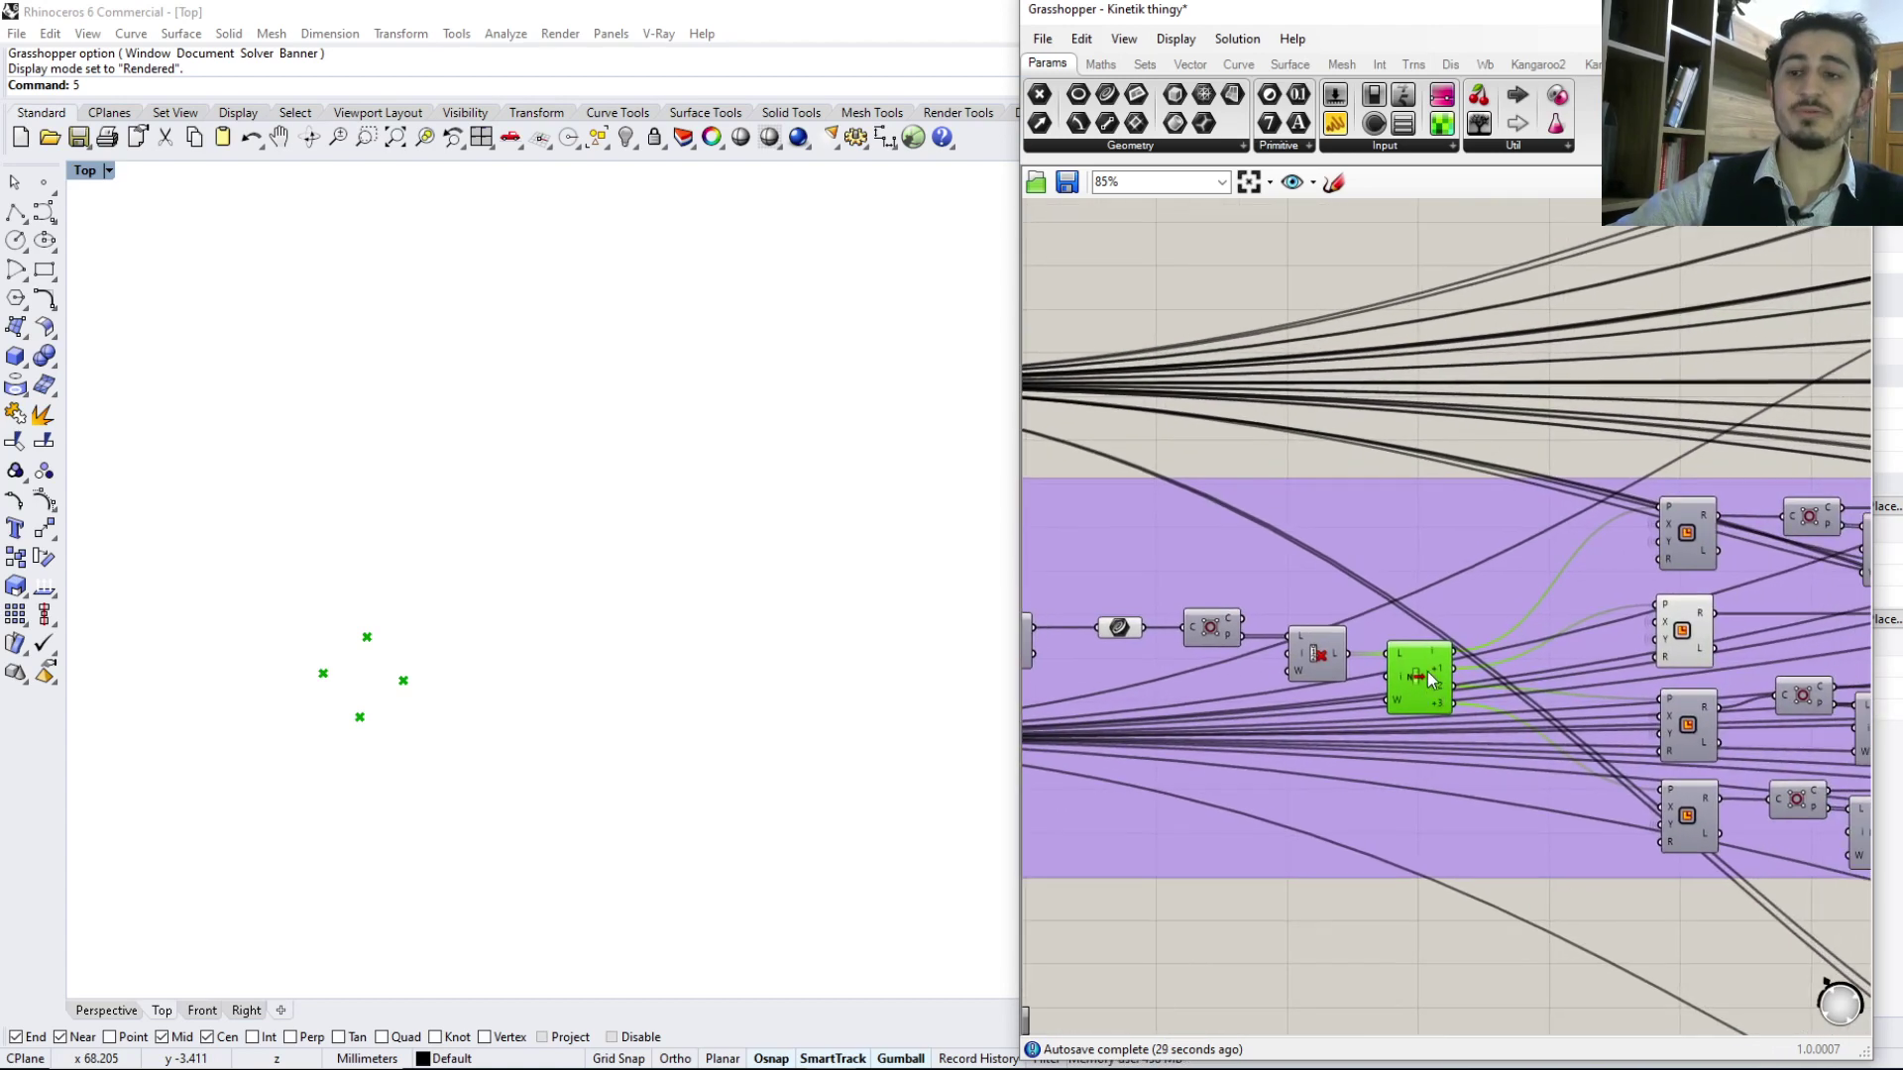
# Select the List Item together with its four connected Rectangle components to preview the squares built on the corner points
pyautogui.click(1685, 531)
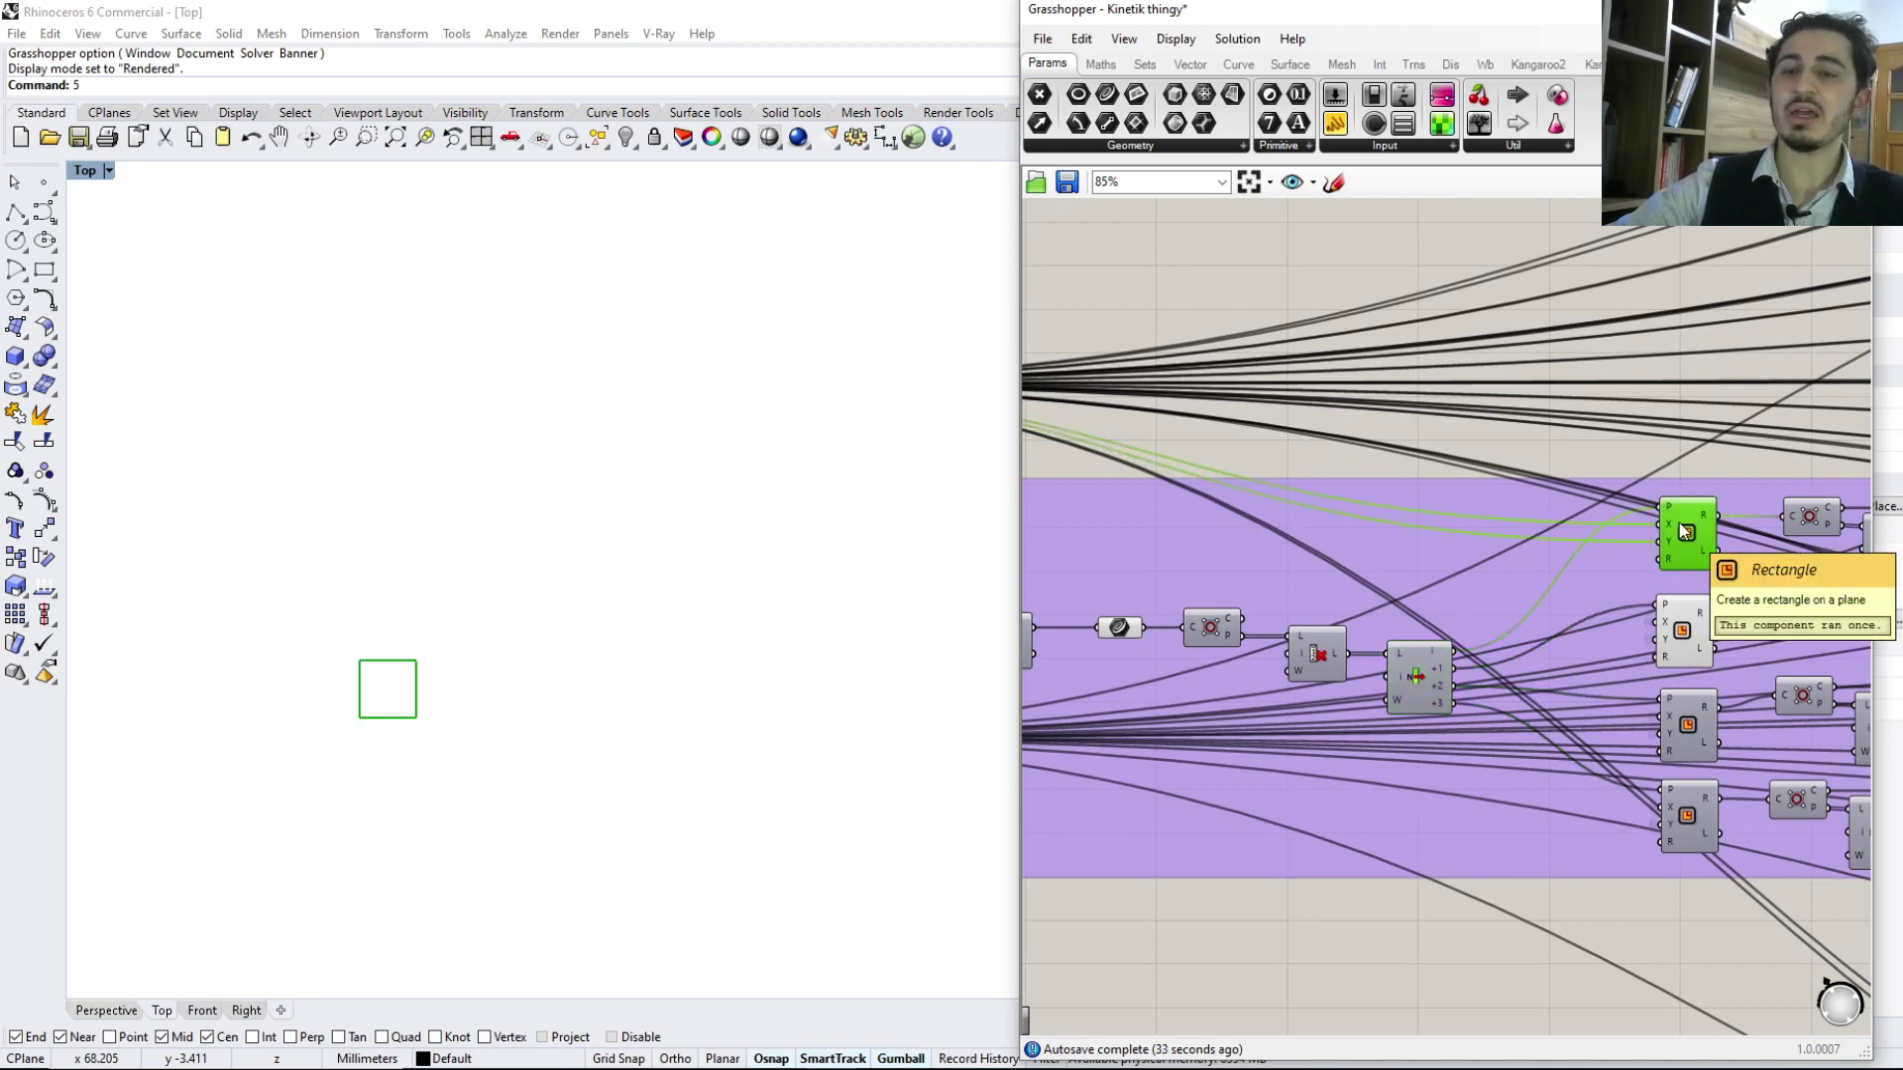
pyautogui.keyDown('shift'); pyautogui.click(1423, 677); pyautogui.keyUp('shift')
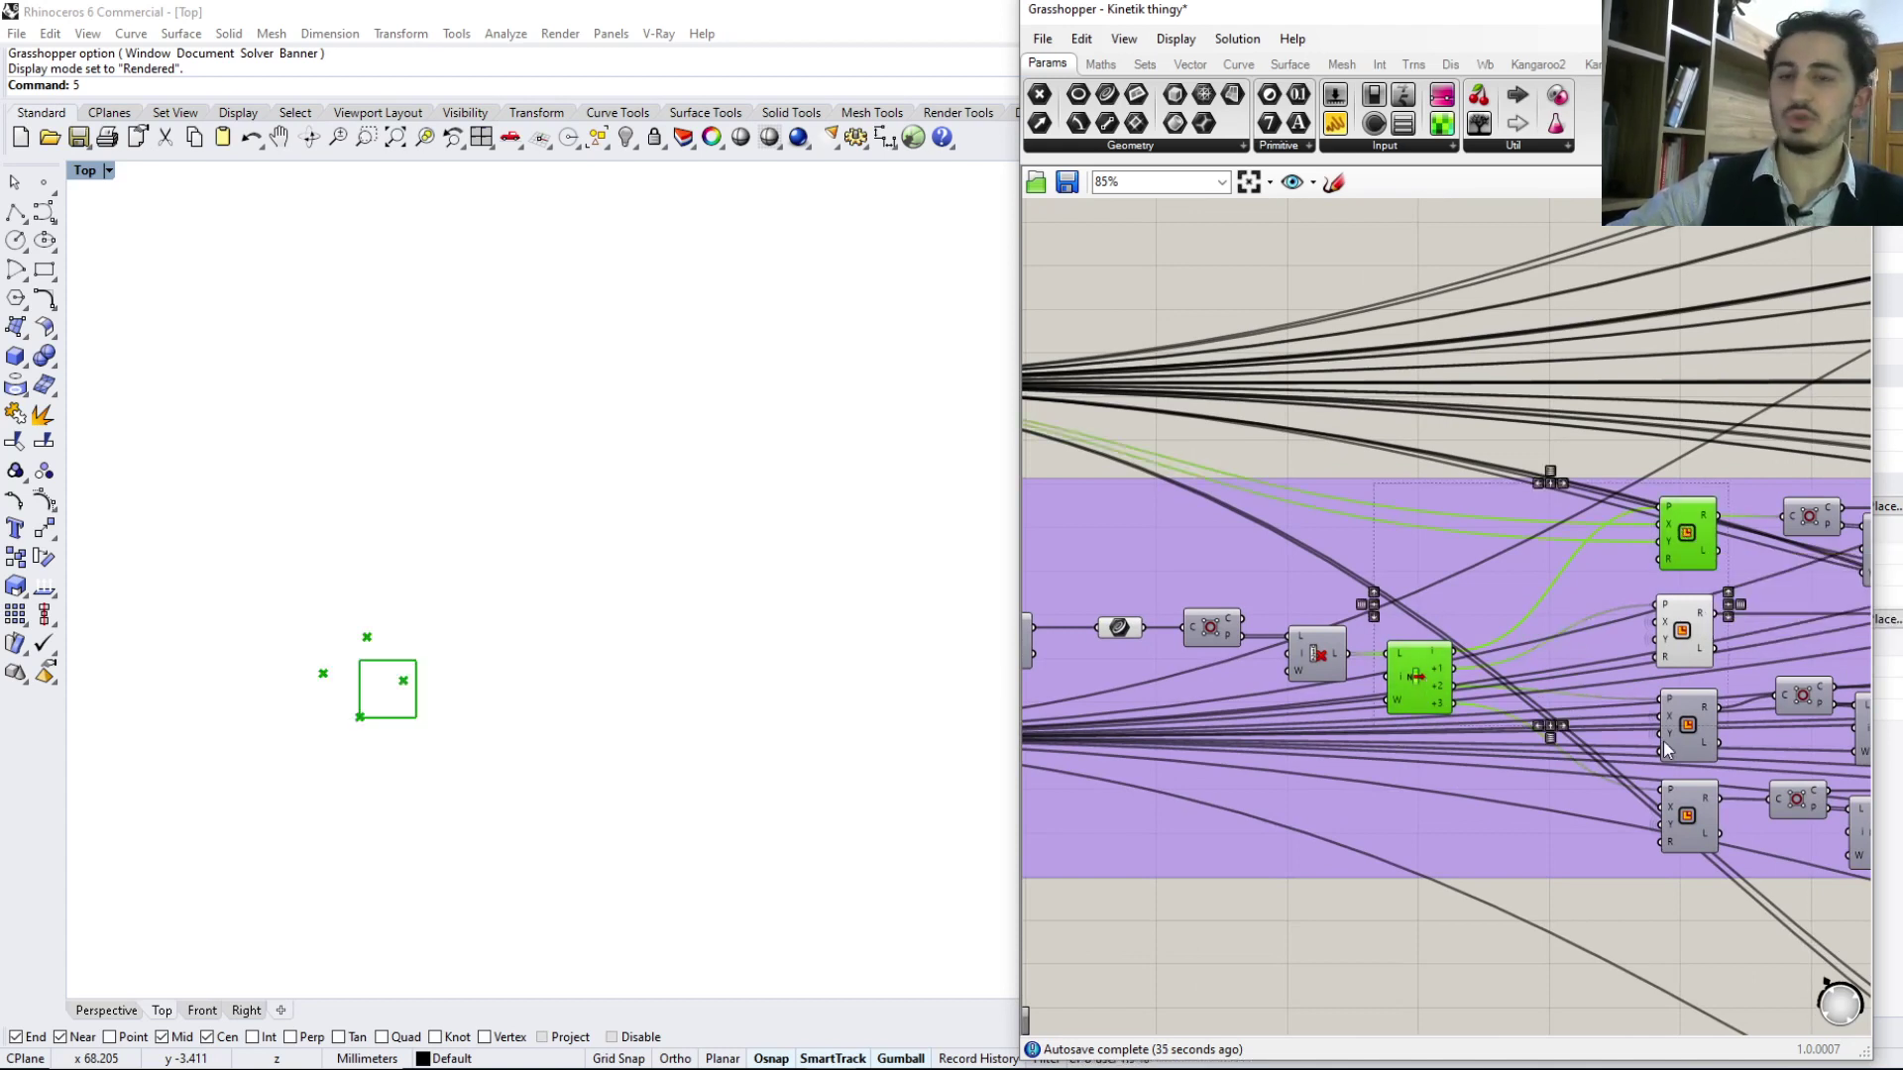
pyautogui.keyDown('shift'); pyautogui.click(1684, 631); pyautogui.keyUp('shift')
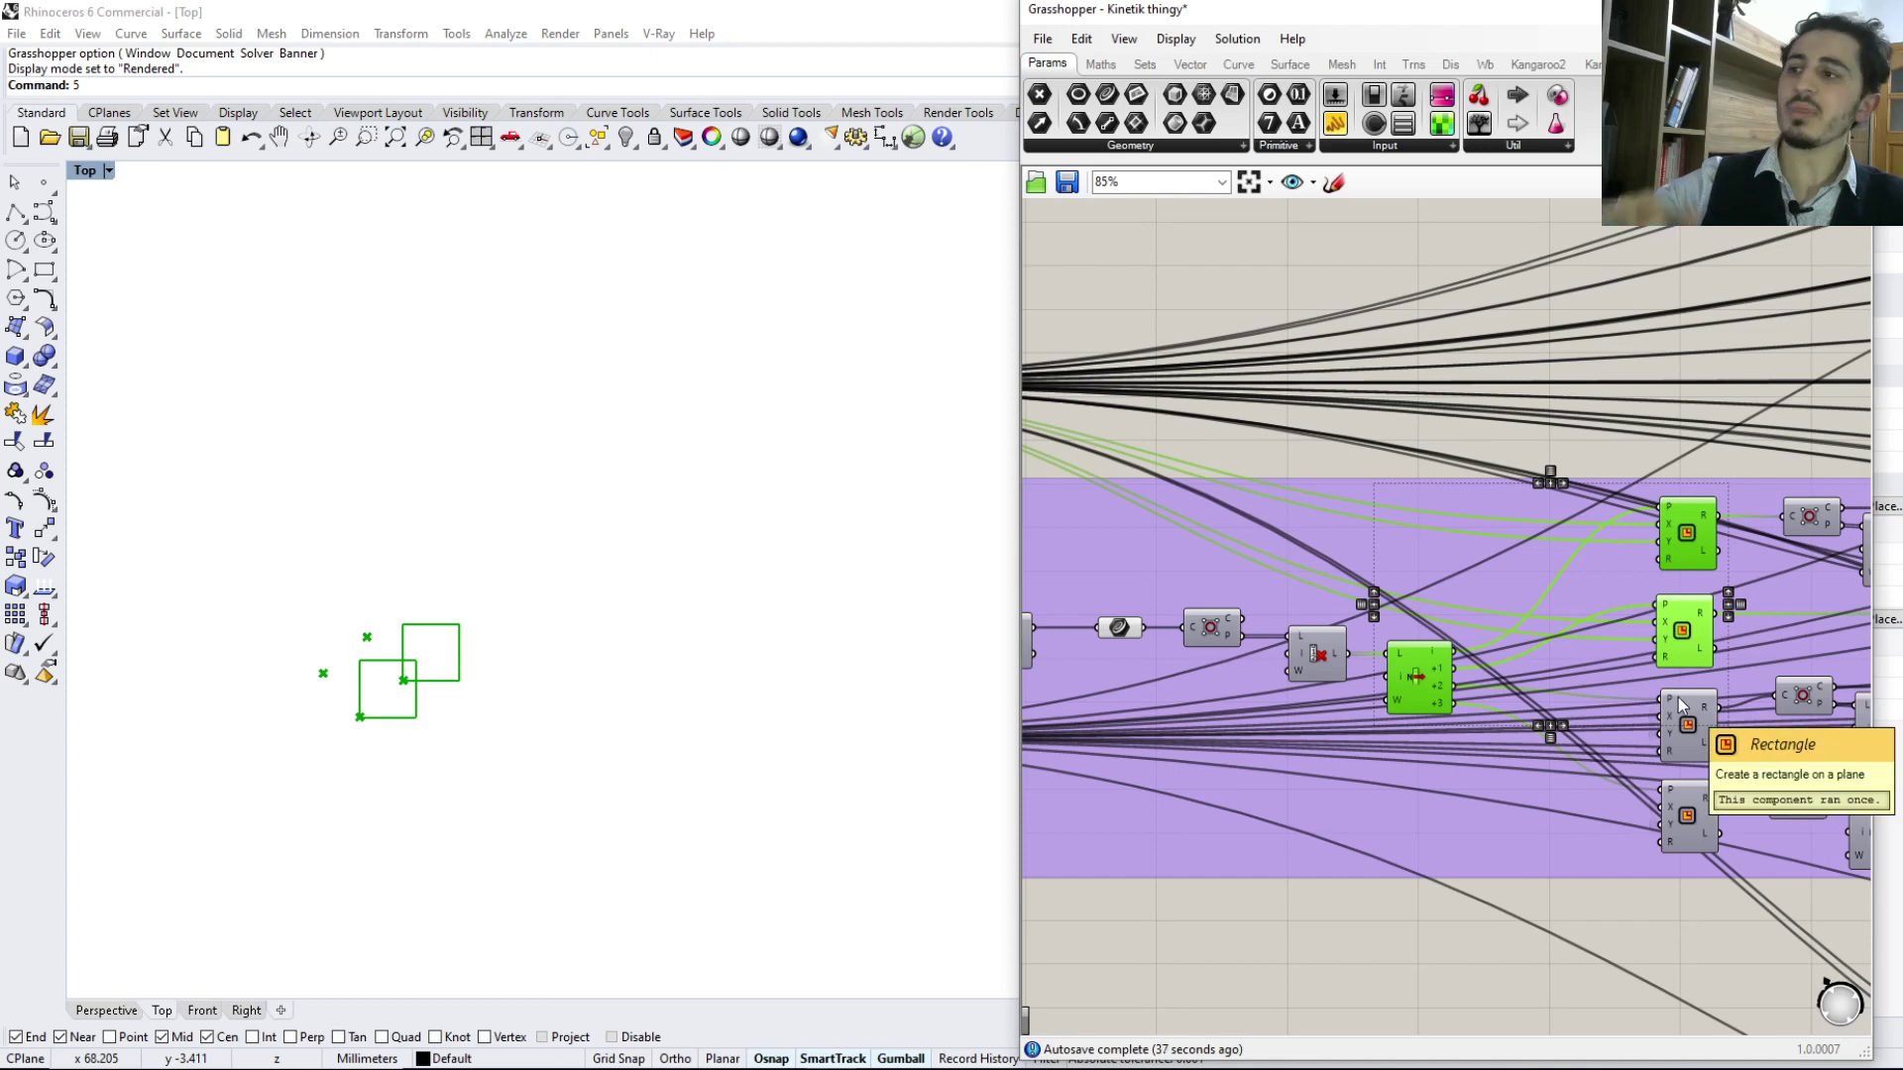
pyautogui.keyDown('shift'); pyautogui.click(1688, 729); pyautogui.keyUp('shift')
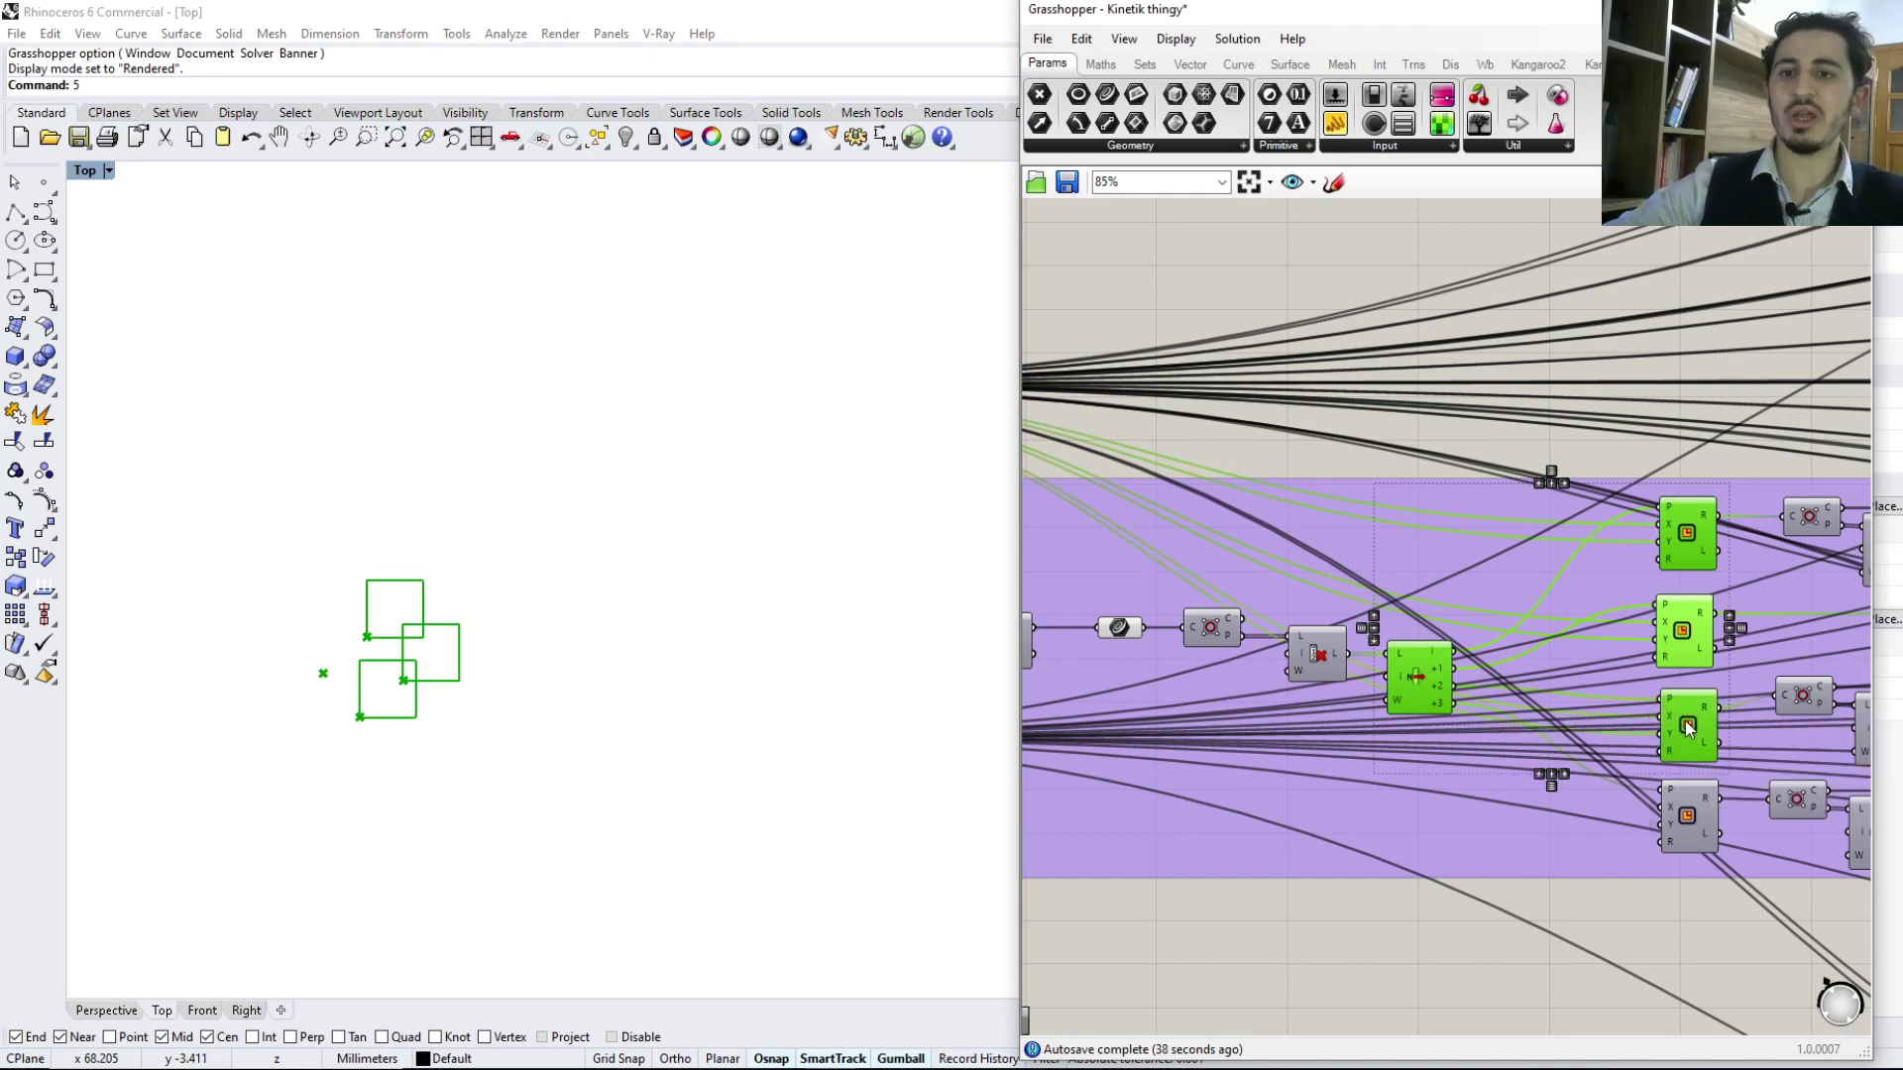
pyautogui.keyDown('shift'); pyautogui.click(1687, 818); pyautogui.keyUp('shift')
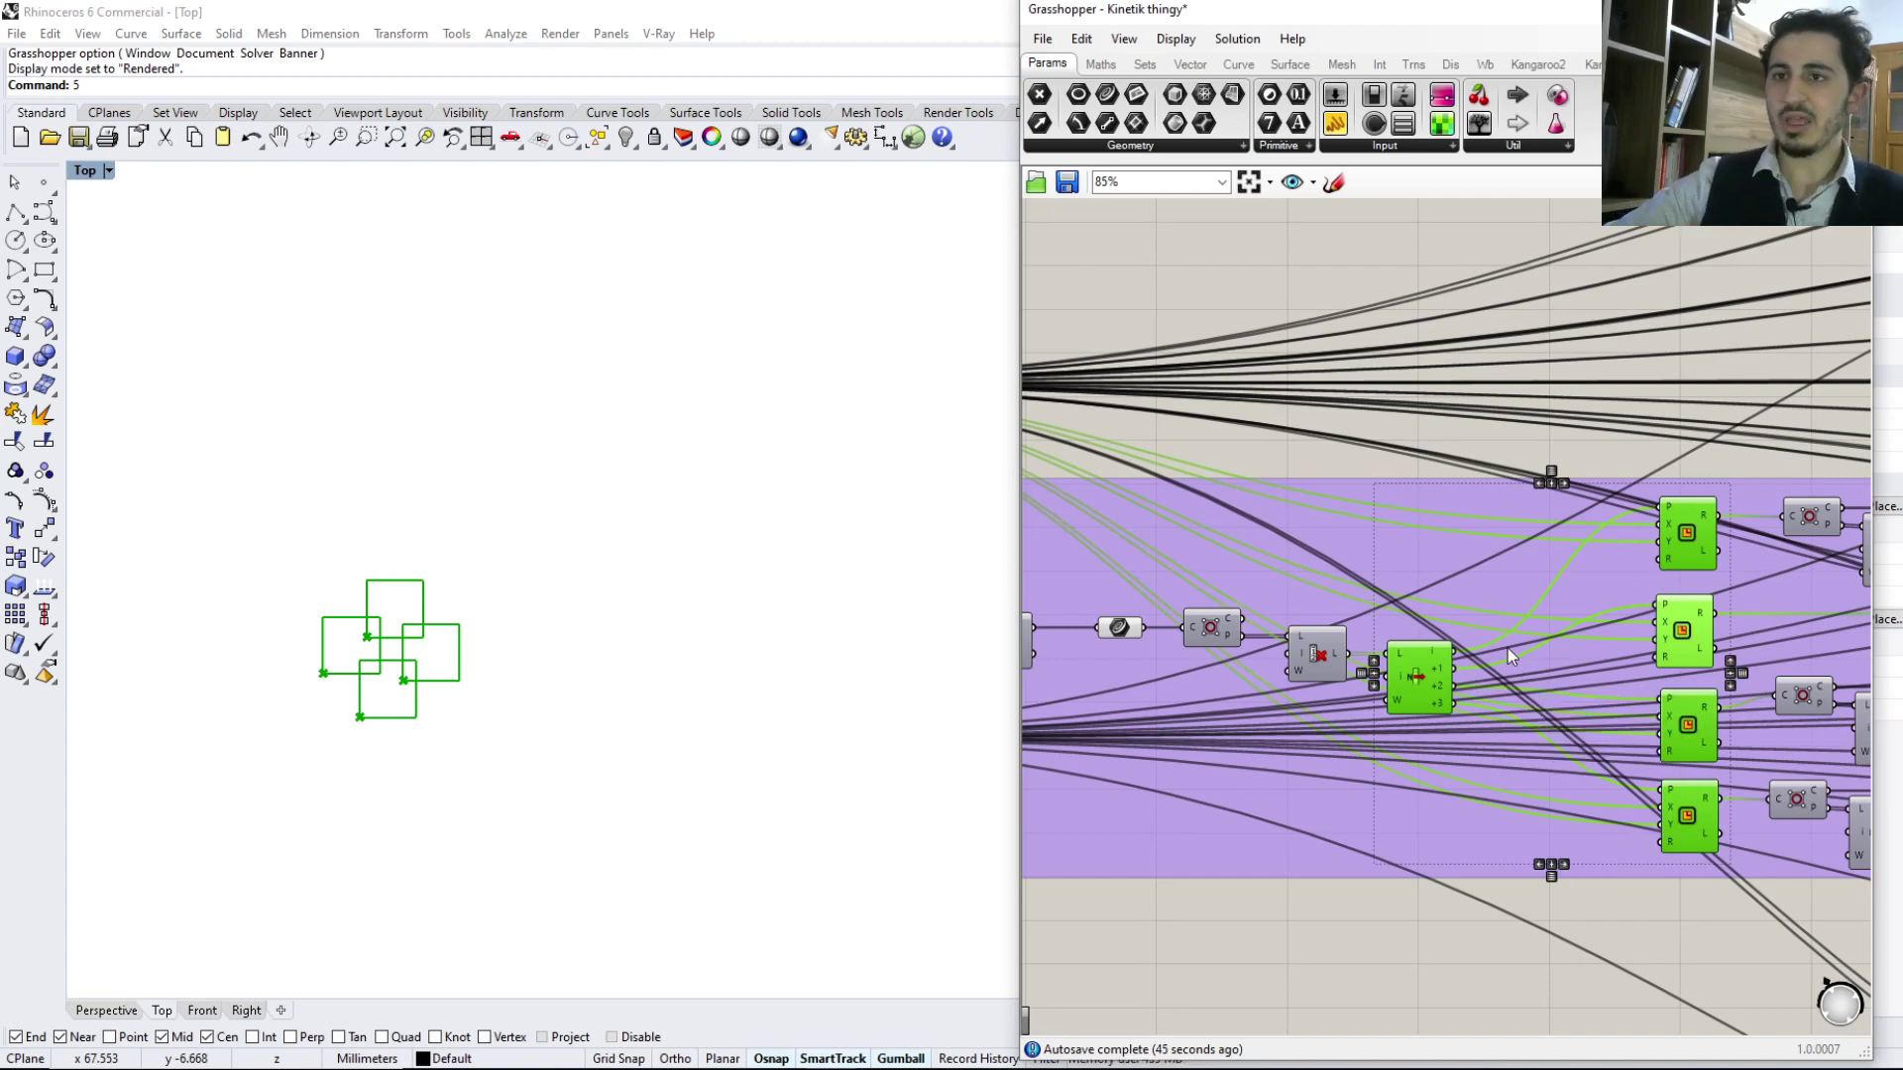
# Start a freehand canvas sketch in the empty area above the purple group with red colour and line width 8
pyautogui.scroll(-2, 1407, 555)
pyautogui.moveTo(1461, 390); pyautogui.dragTo(1516, 591, button='right')
pyautogui.moveTo(1524, 437); pyautogui.dragTo(1520, 485, button='right')
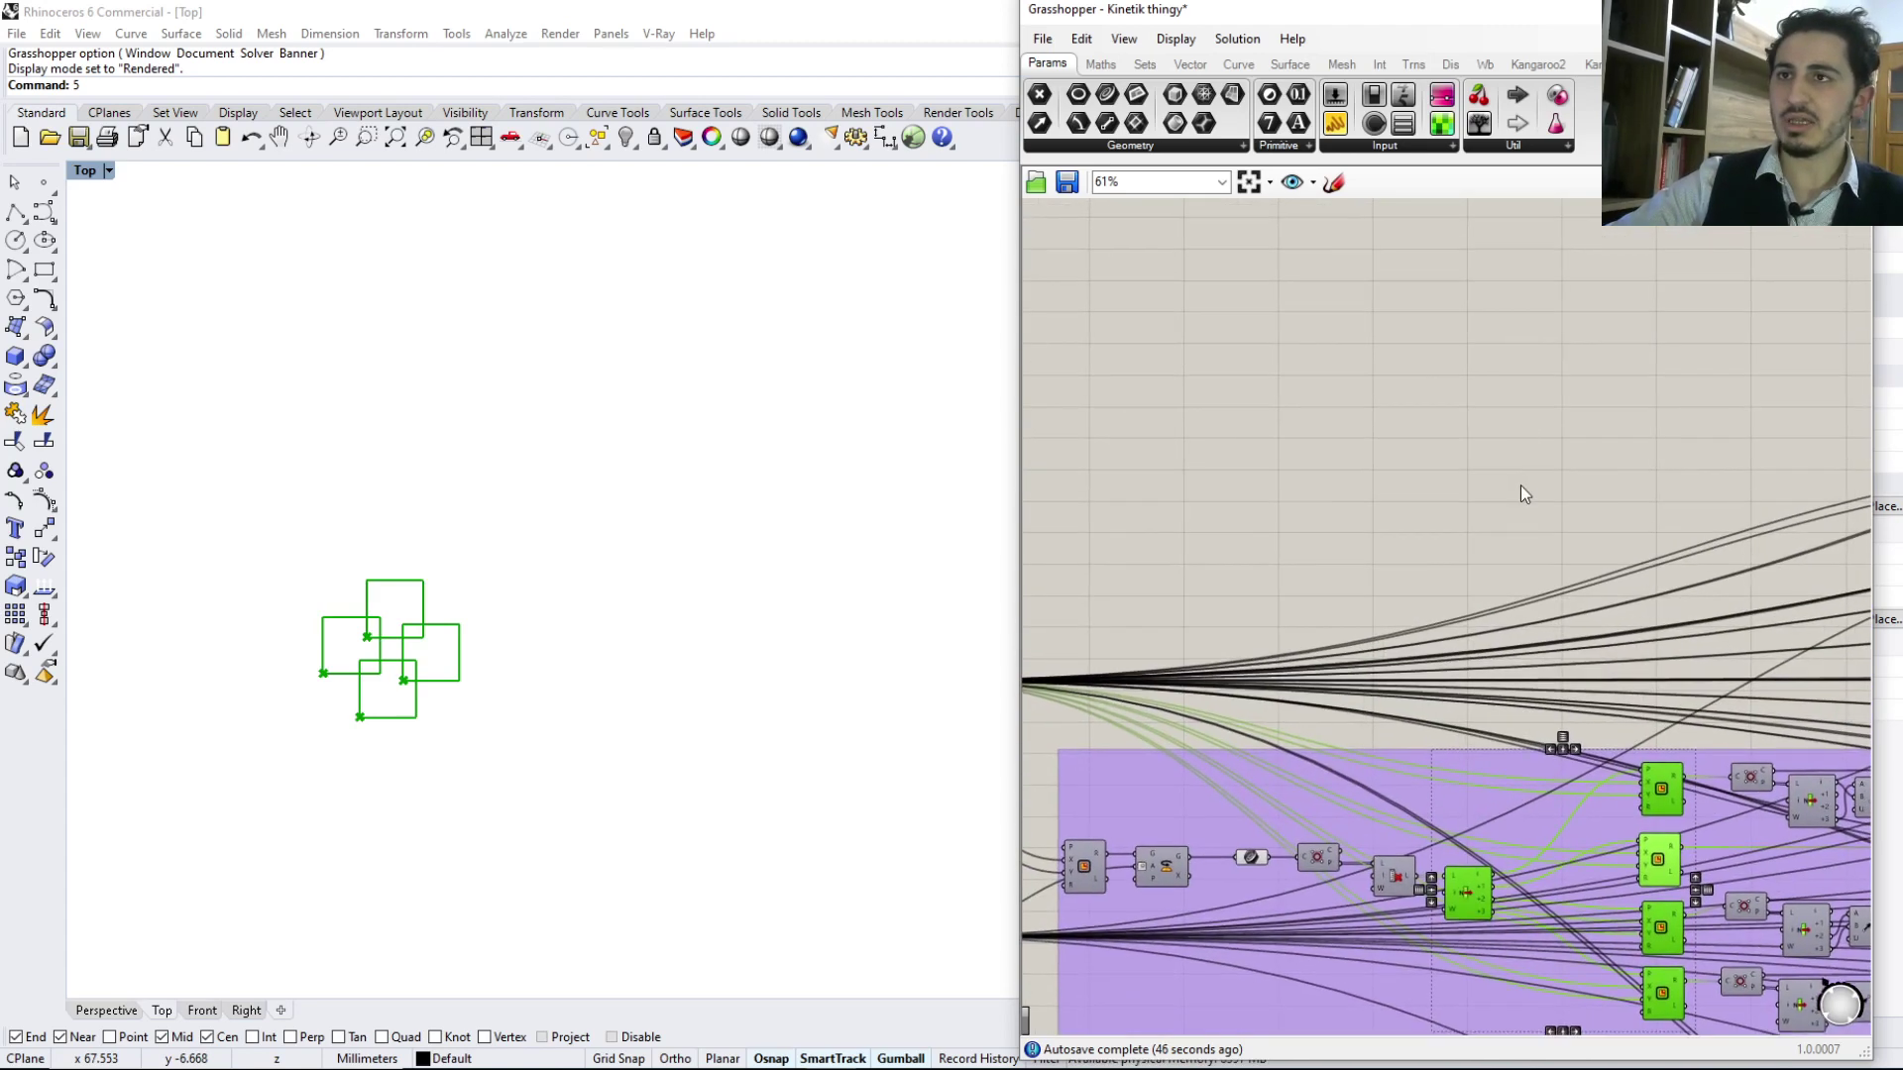
pyautogui.click(1334, 182)
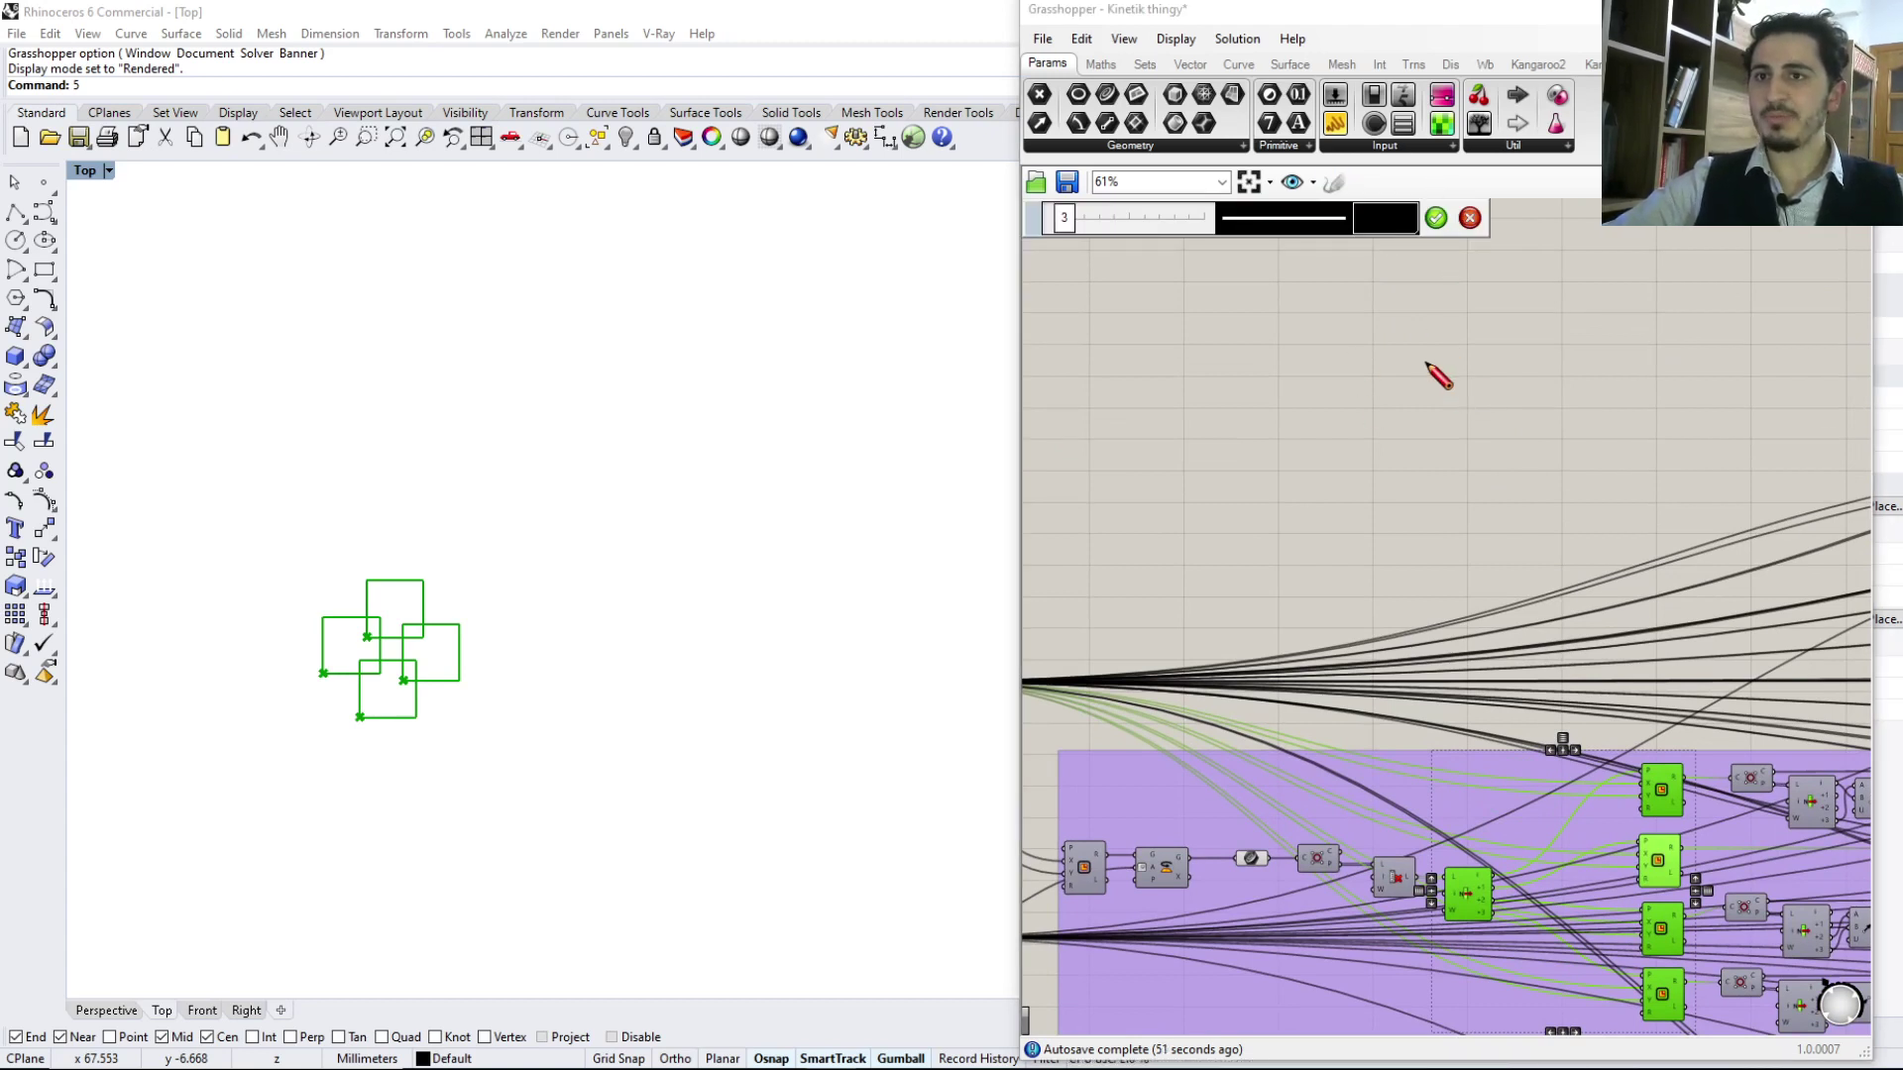
pyautogui.click(1399, 224)
pyautogui.click(1430, 310)
pyautogui.moveTo(1430, 308); pyautogui.dragTo(1411, 316)
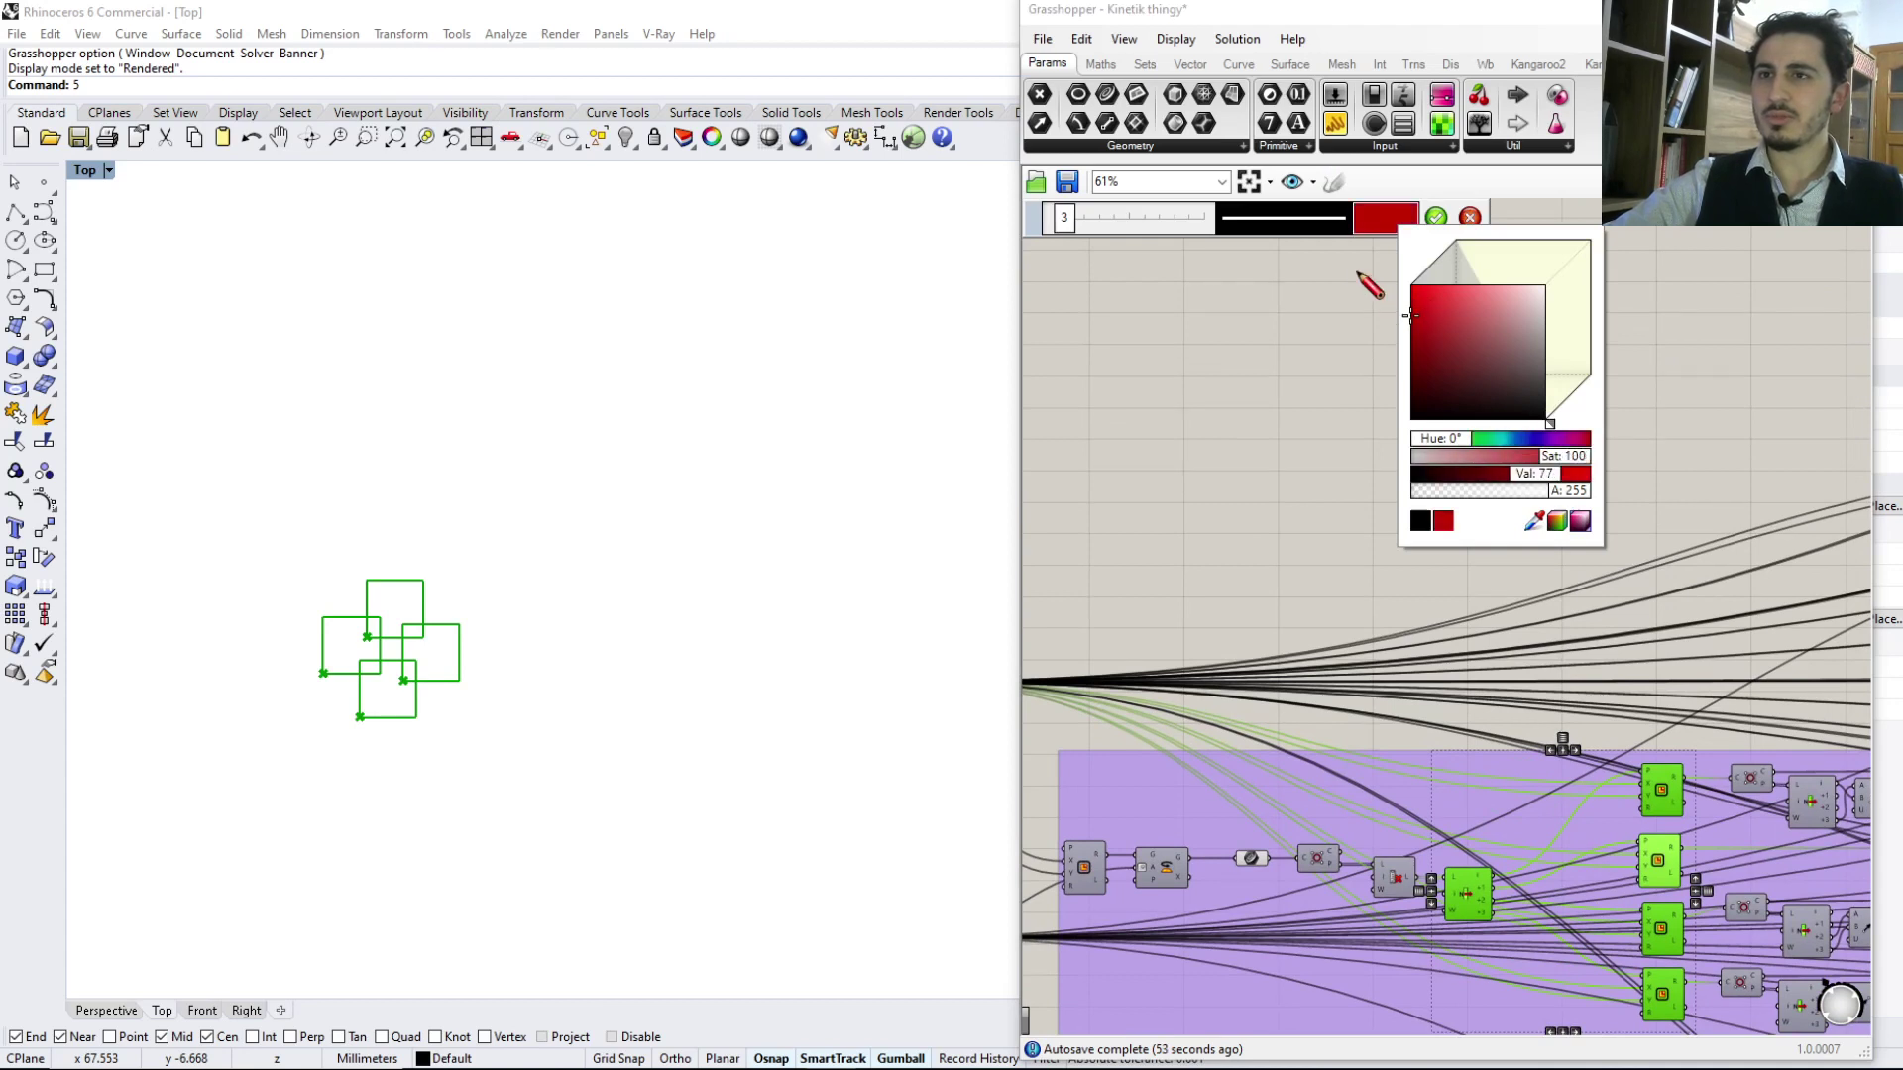
pyautogui.moveTo(1086, 219); pyautogui.dragTo(1090, 219)
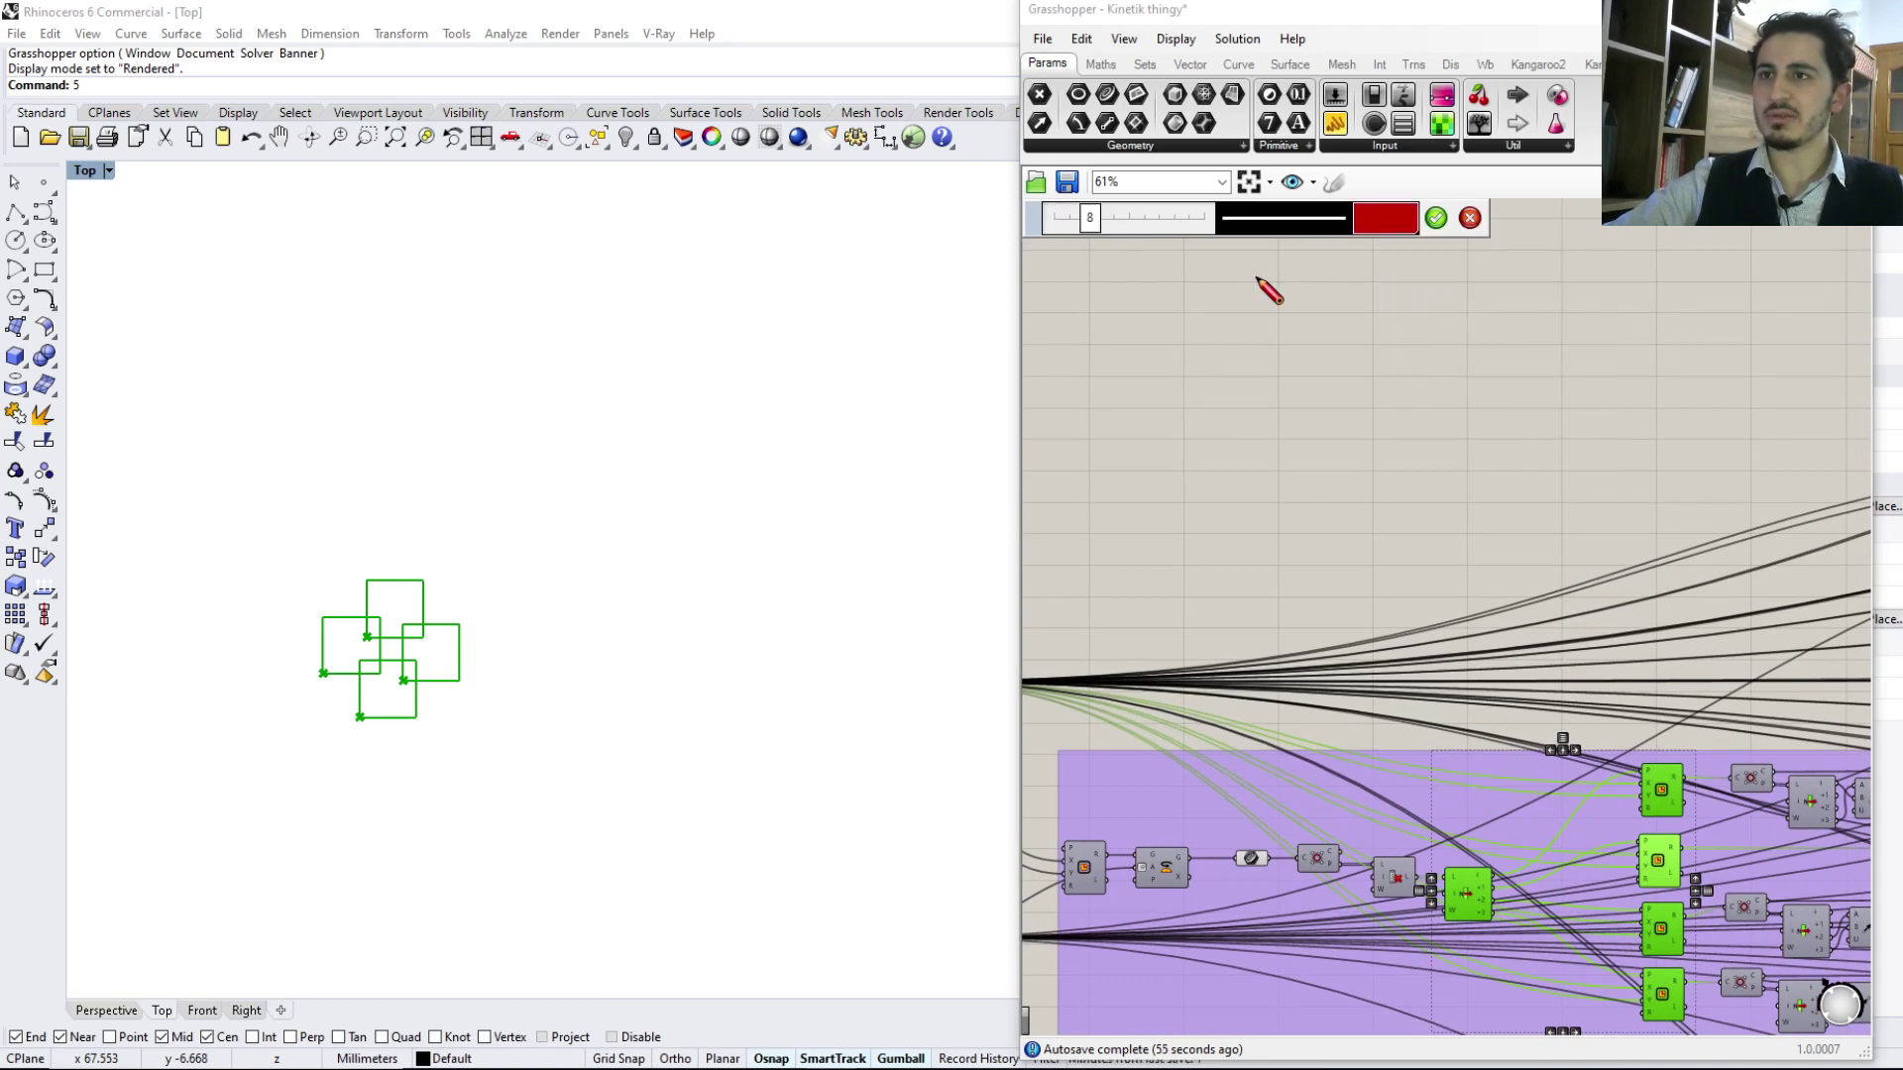
# Sketch a square with marked corners, surround it with adjoining squares in a two-by-two block, and finish the sketch
pyautogui.moveTo(1480, 329)
pyautogui.mouseDown()
pyautogui.moveTo(1406, 385)
pyautogui.moveTo(1413, 411)
pyautogui.moveTo(1482, 411)
pyautogui.moveTo(1481, 328)
pyautogui.moveTo(1408, 333)
pyautogui.mouseUp()
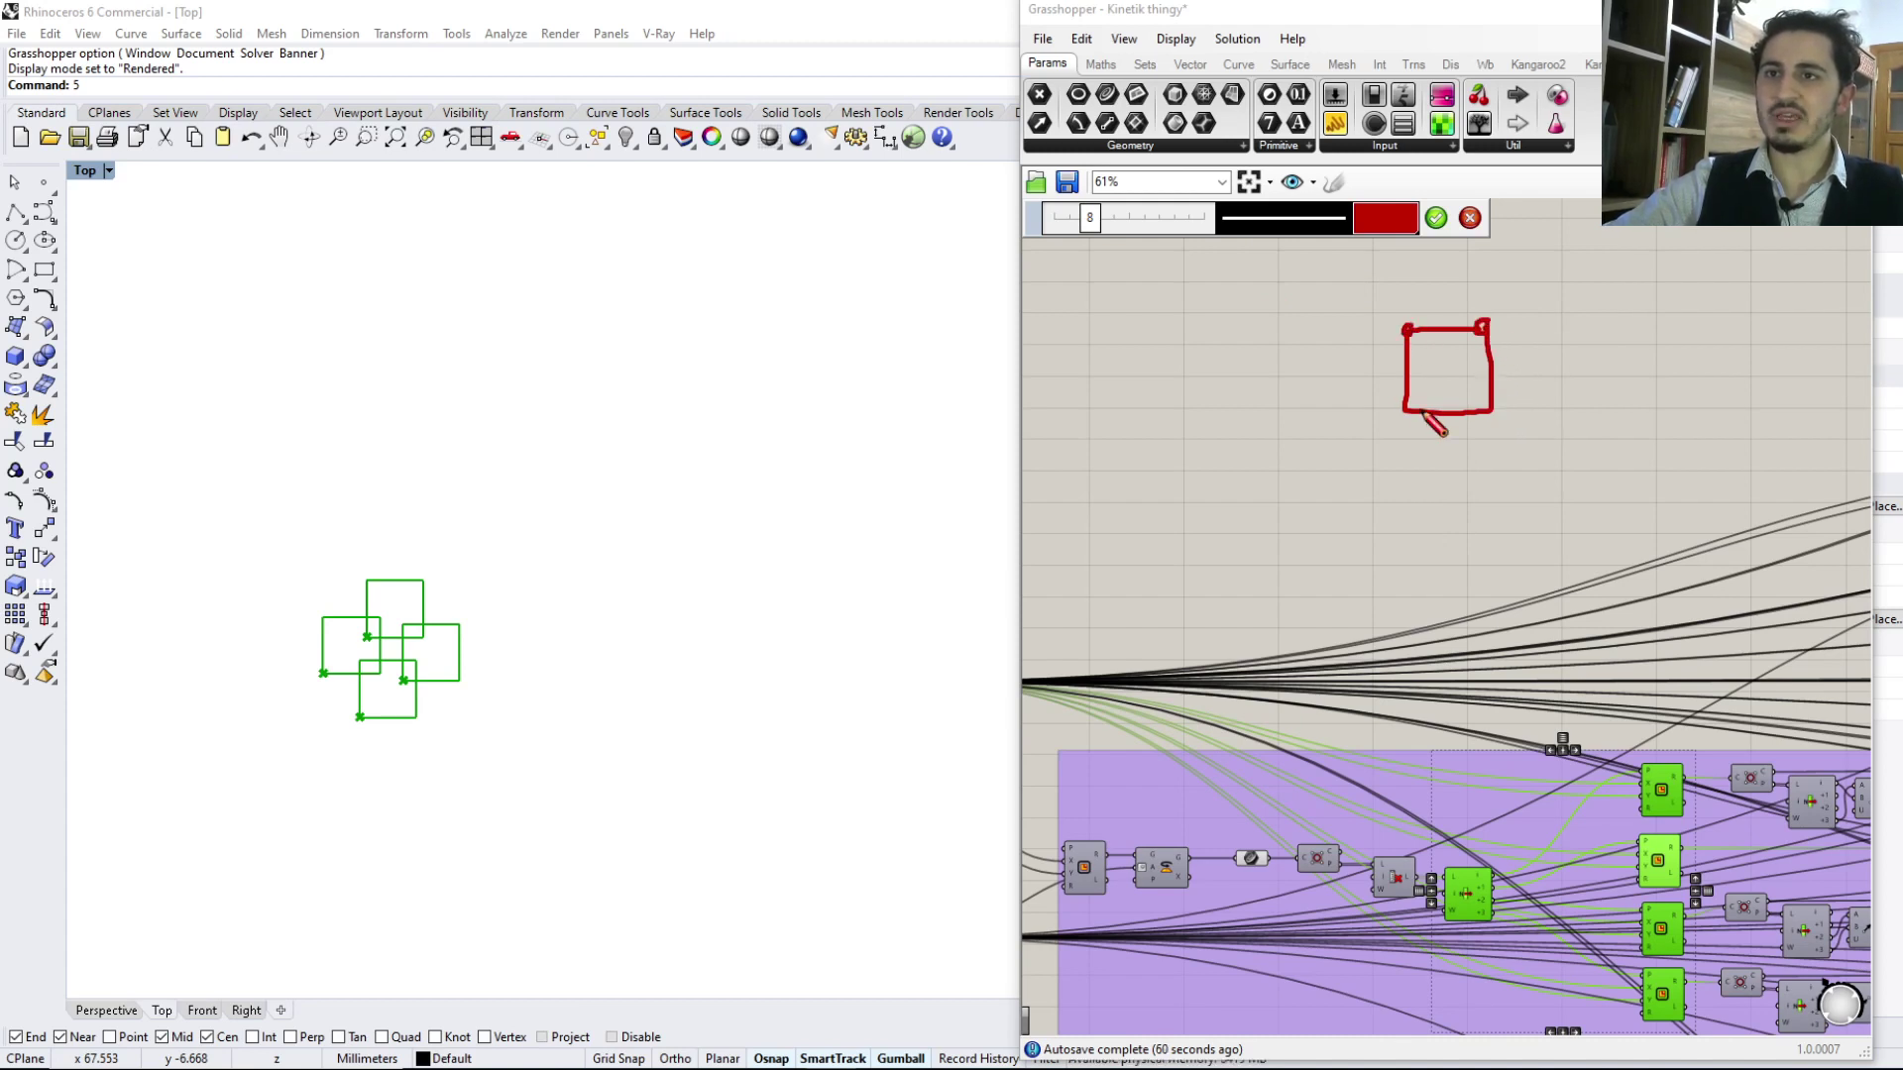
pyautogui.moveTo(1495, 409); pyautogui.dragTo(1494, 413)
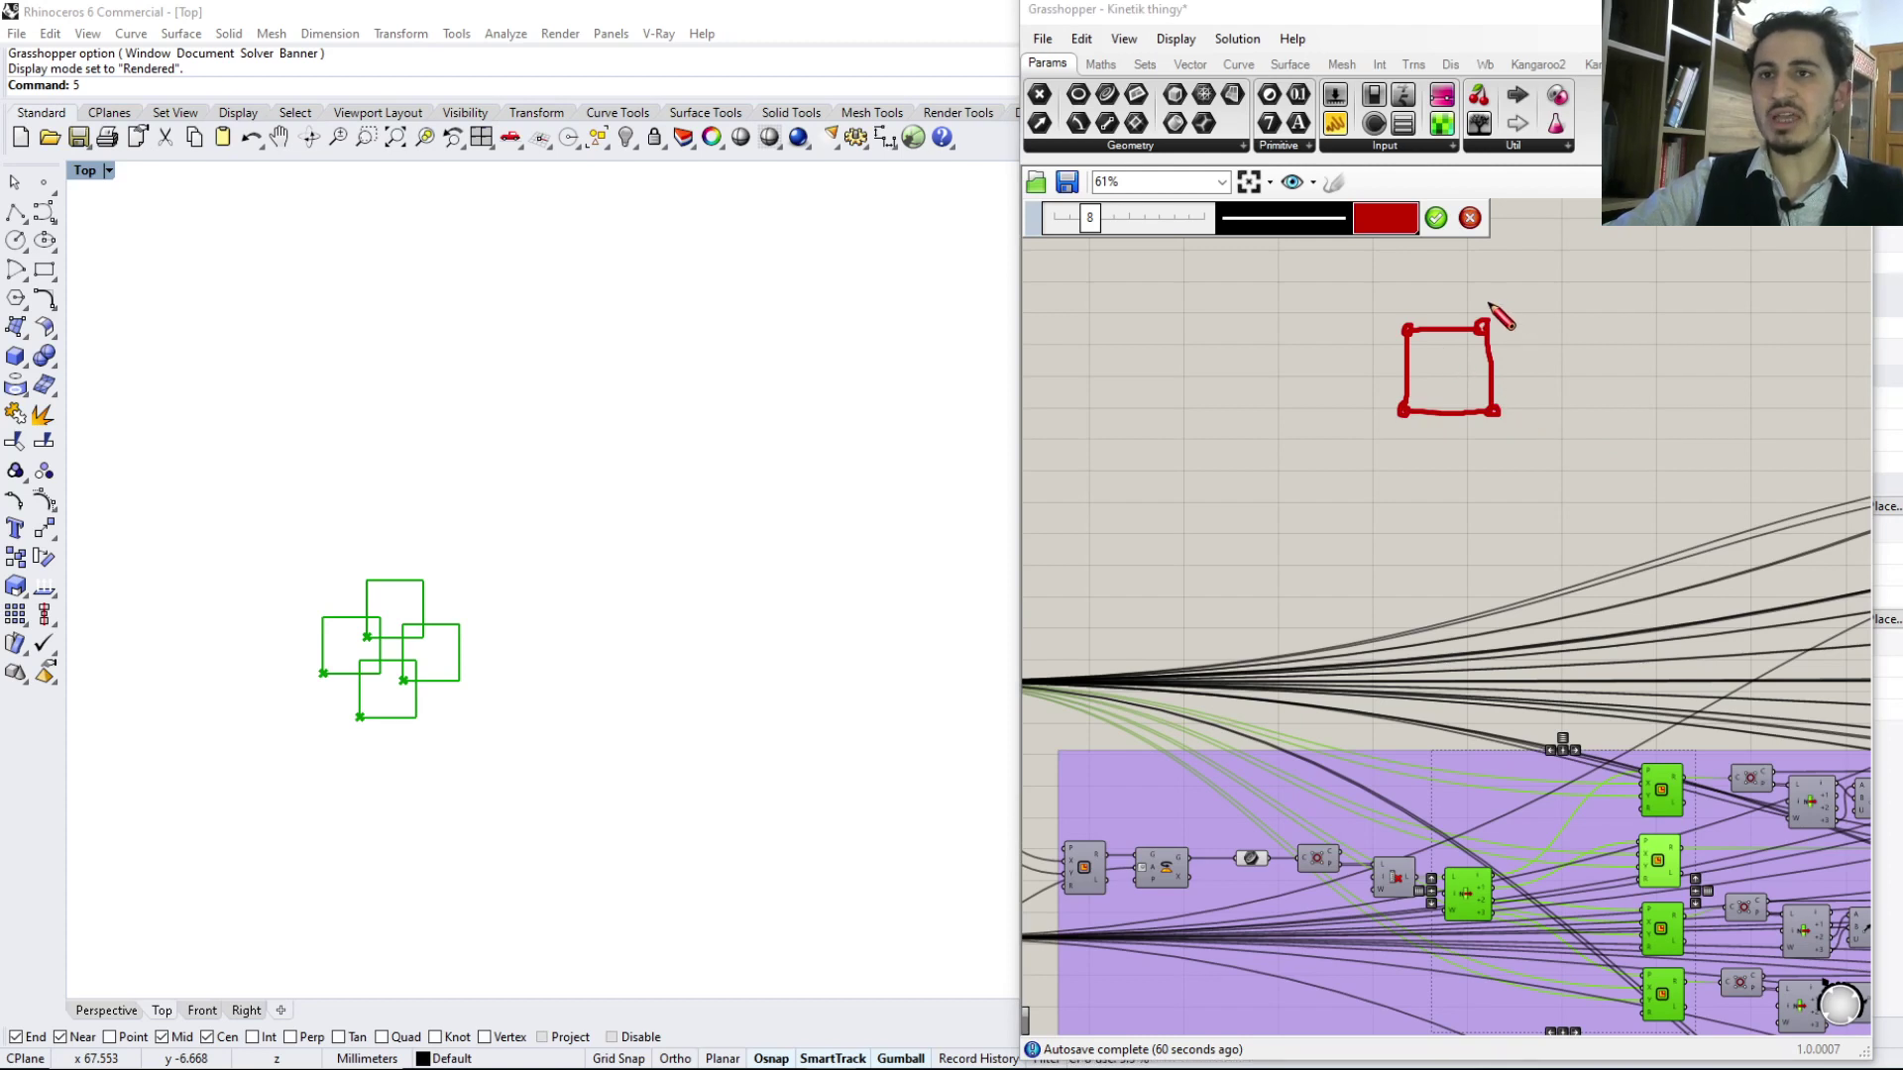
pyautogui.moveTo(1479, 255)
pyautogui.mouseDown()
pyautogui.moveTo(1481, 318)
pyautogui.moveTo(1545, 304)
pyautogui.moveTo(1477, 256)
pyautogui.moveTo(1474, 334)
pyautogui.moveTo(1486, 322)
pyautogui.mouseUp()
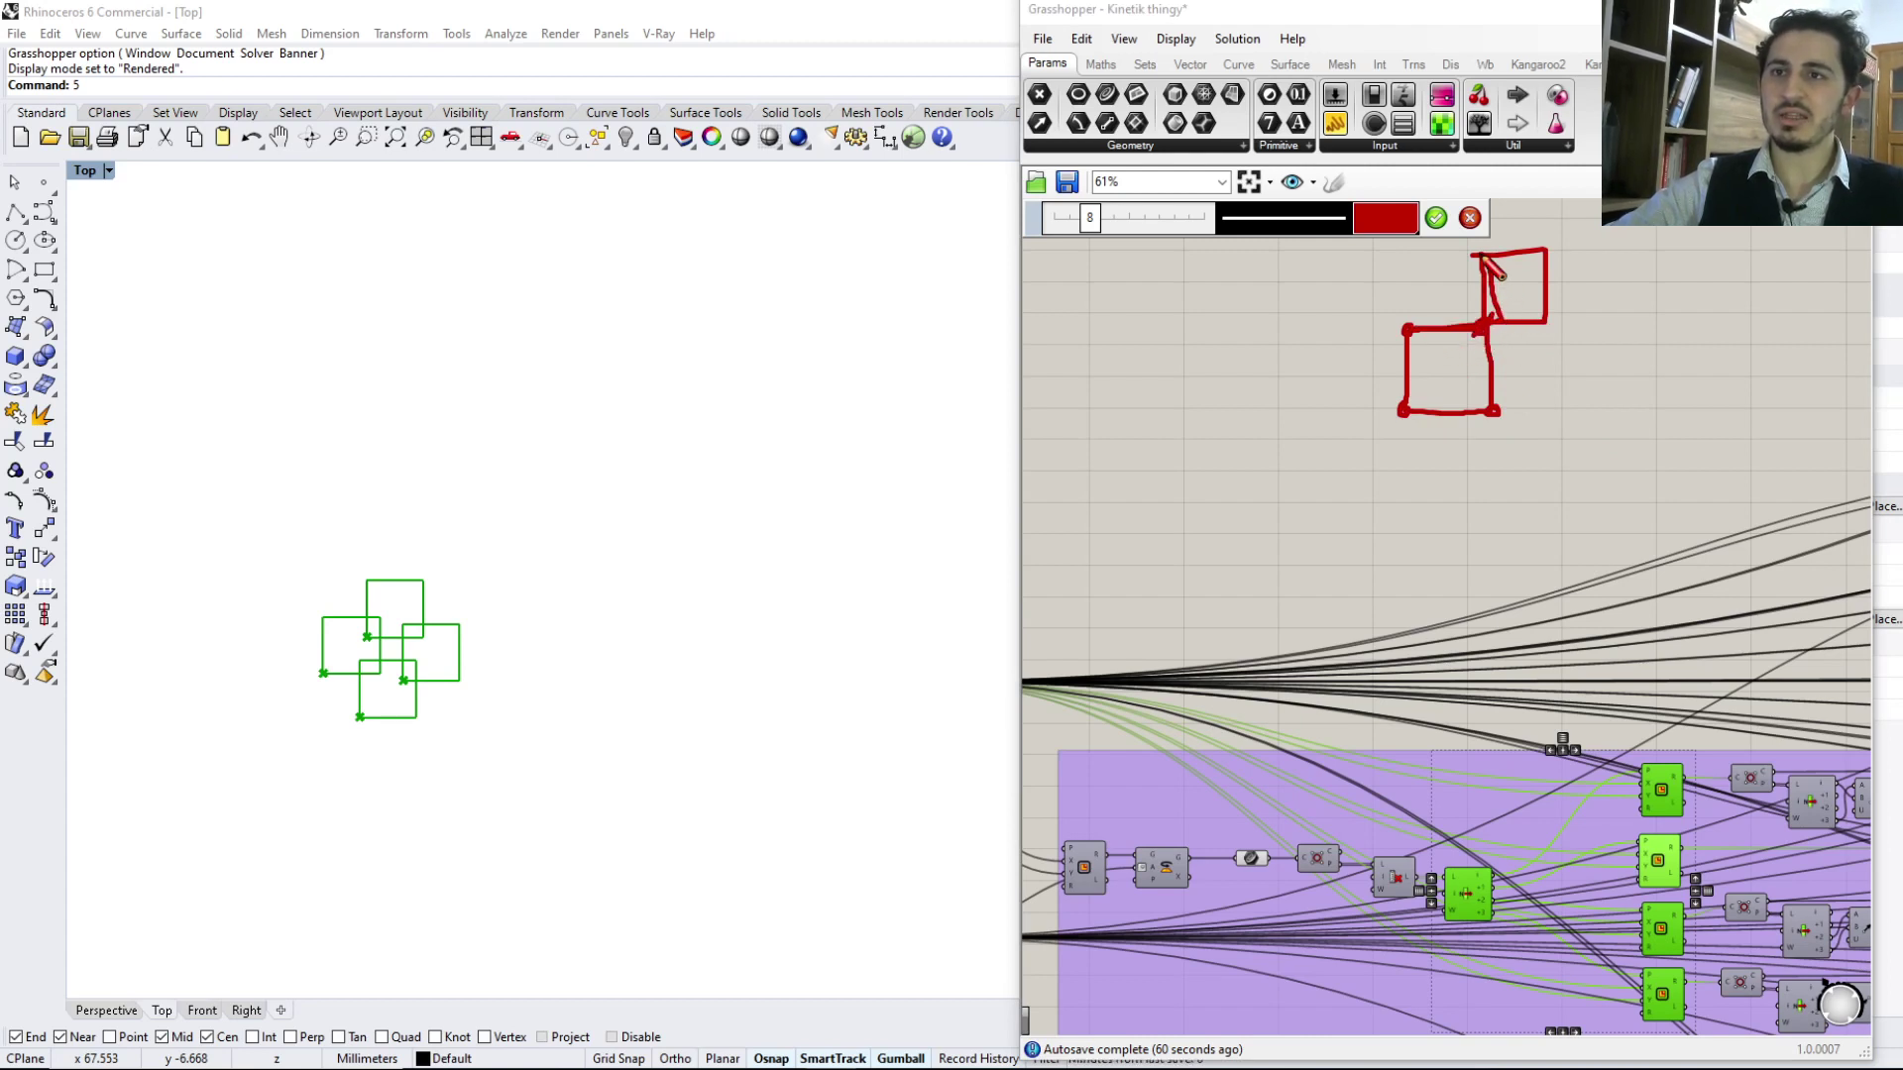
pyautogui.moveTo(1480, 256)
pyautogui.mouseDown()
pyautogui.moveTo(1387, 348)
pyautogui.moveTo(1491, 382)
pyautogui.moveTo(1531, 327)
pyautogui.moveTo(1546, 408)
pyautogui.moveTo(1499, 394)
pyautogui.mouseUp()
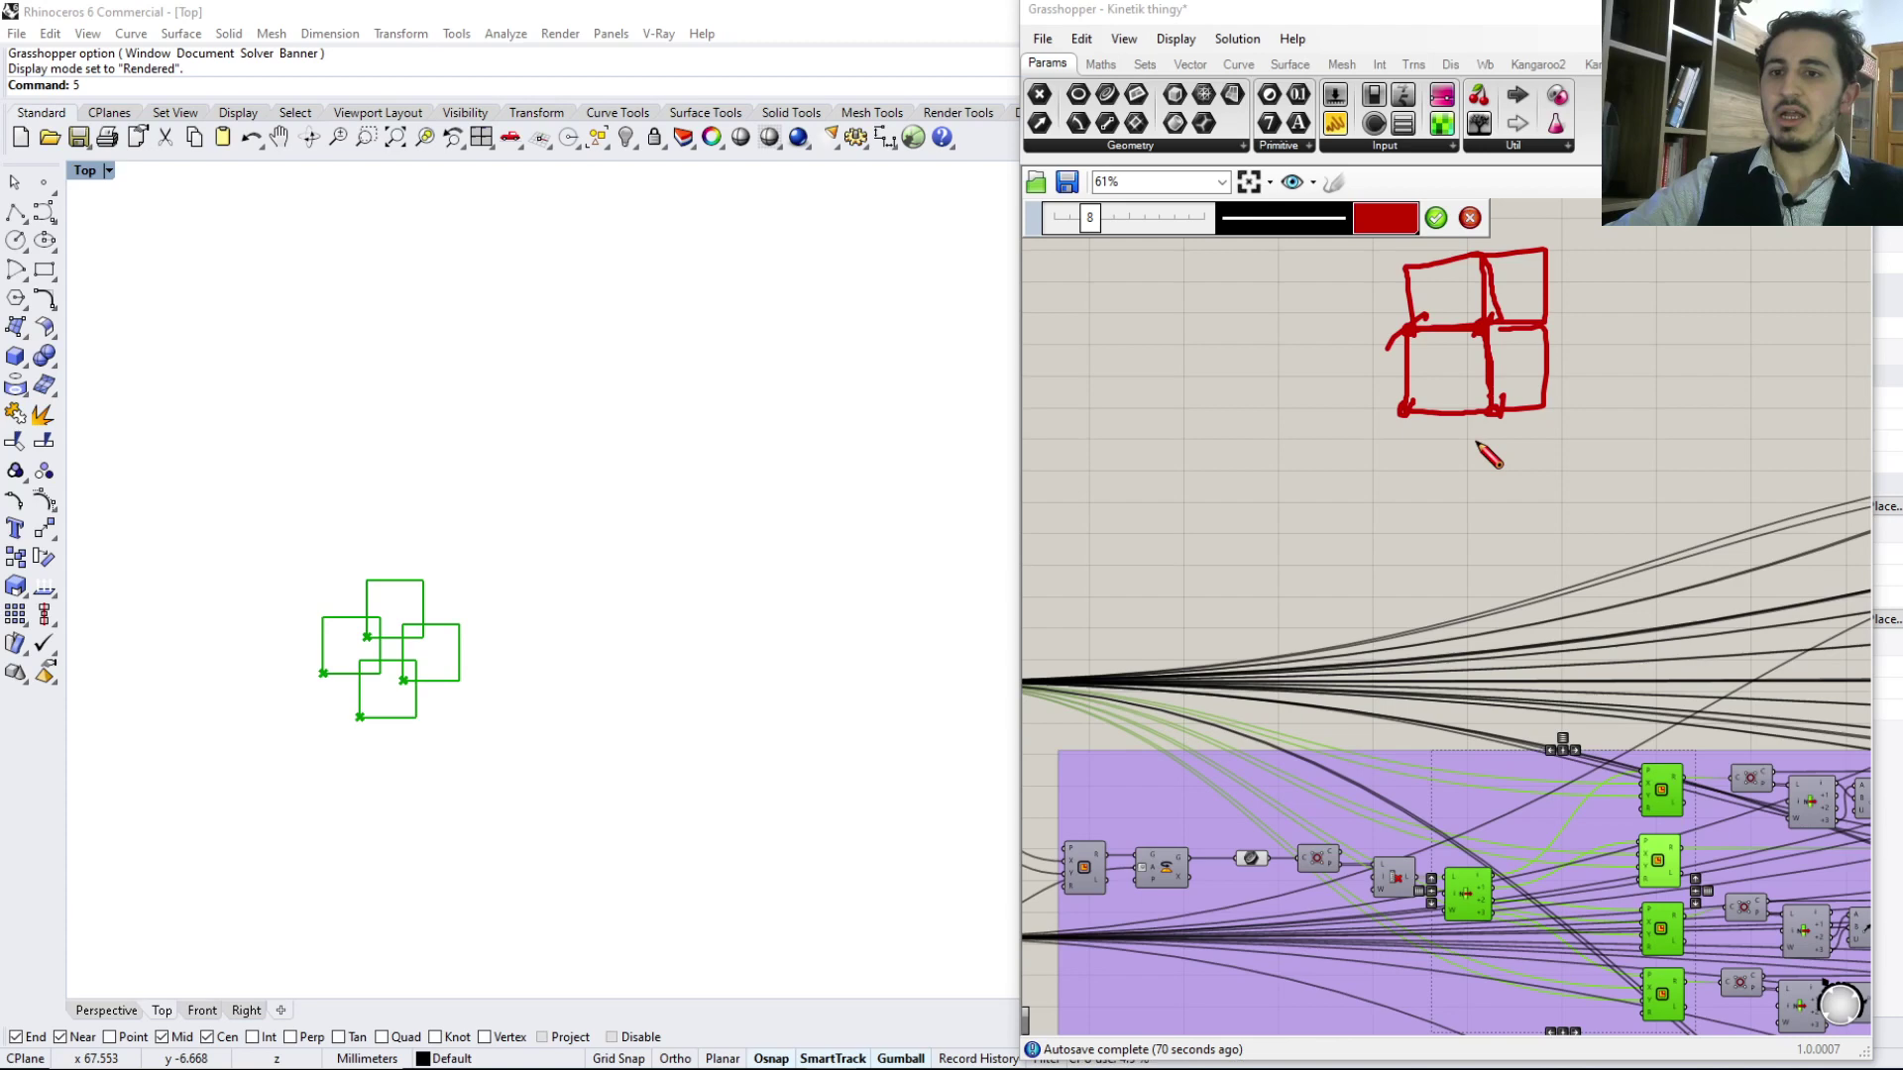
pyautogui.rightClick(1238, 653)
pyautogui.click(1229, 519)
# Set the rotation Value slider to 90 and select the four Rectangle components to compare their squares with the sketch
pyautogui.moveTo(1172, 615)
pyautogui.mouseDown(button='right')
pyautogui.moveTo(1231, 637)
pyautogui.moveTo(1663, 460)
pyautogui.mouseUp(button='right')
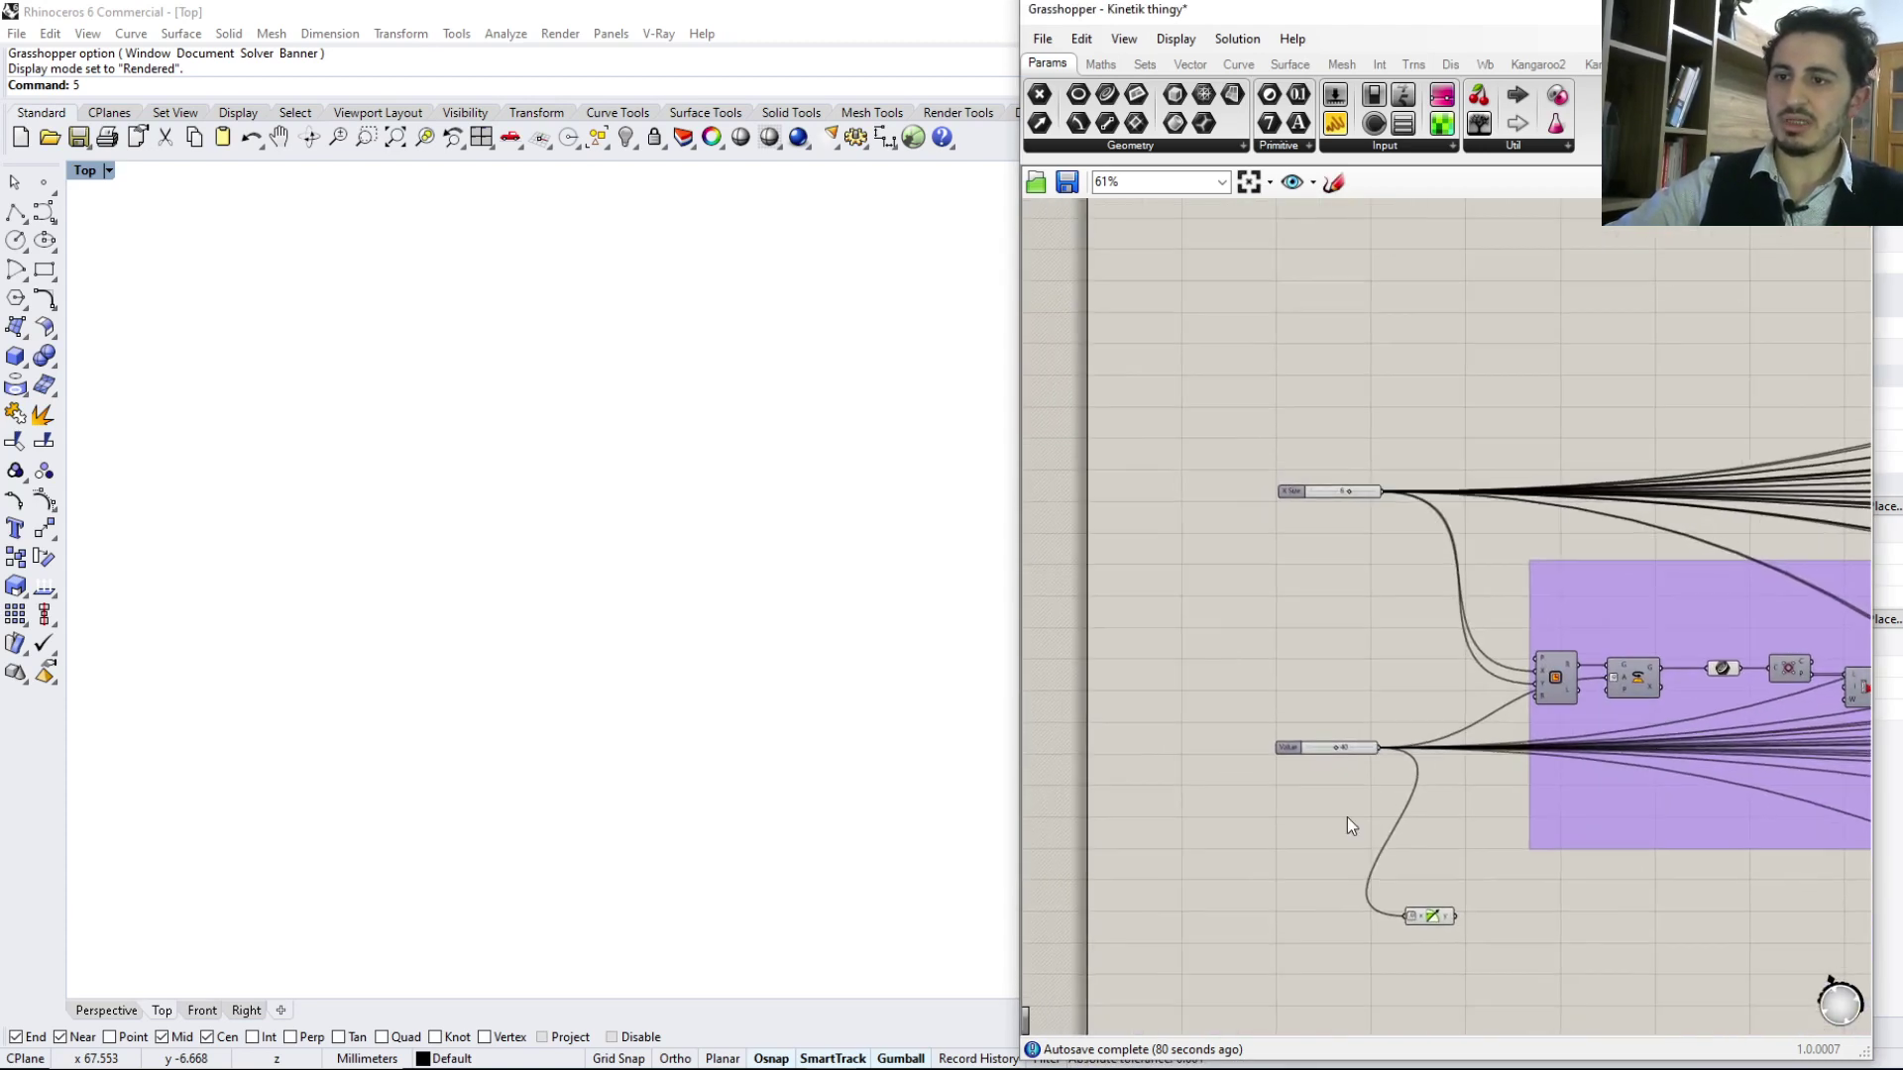
pyautogui.click(1720, 669)
pyautogui.moveTo(1338, 749); pyautogui.dragTo(1418, 749)
pyautogui.moveTo(1611, 735); pyautogui.dragTo(1300, 724, button='right')
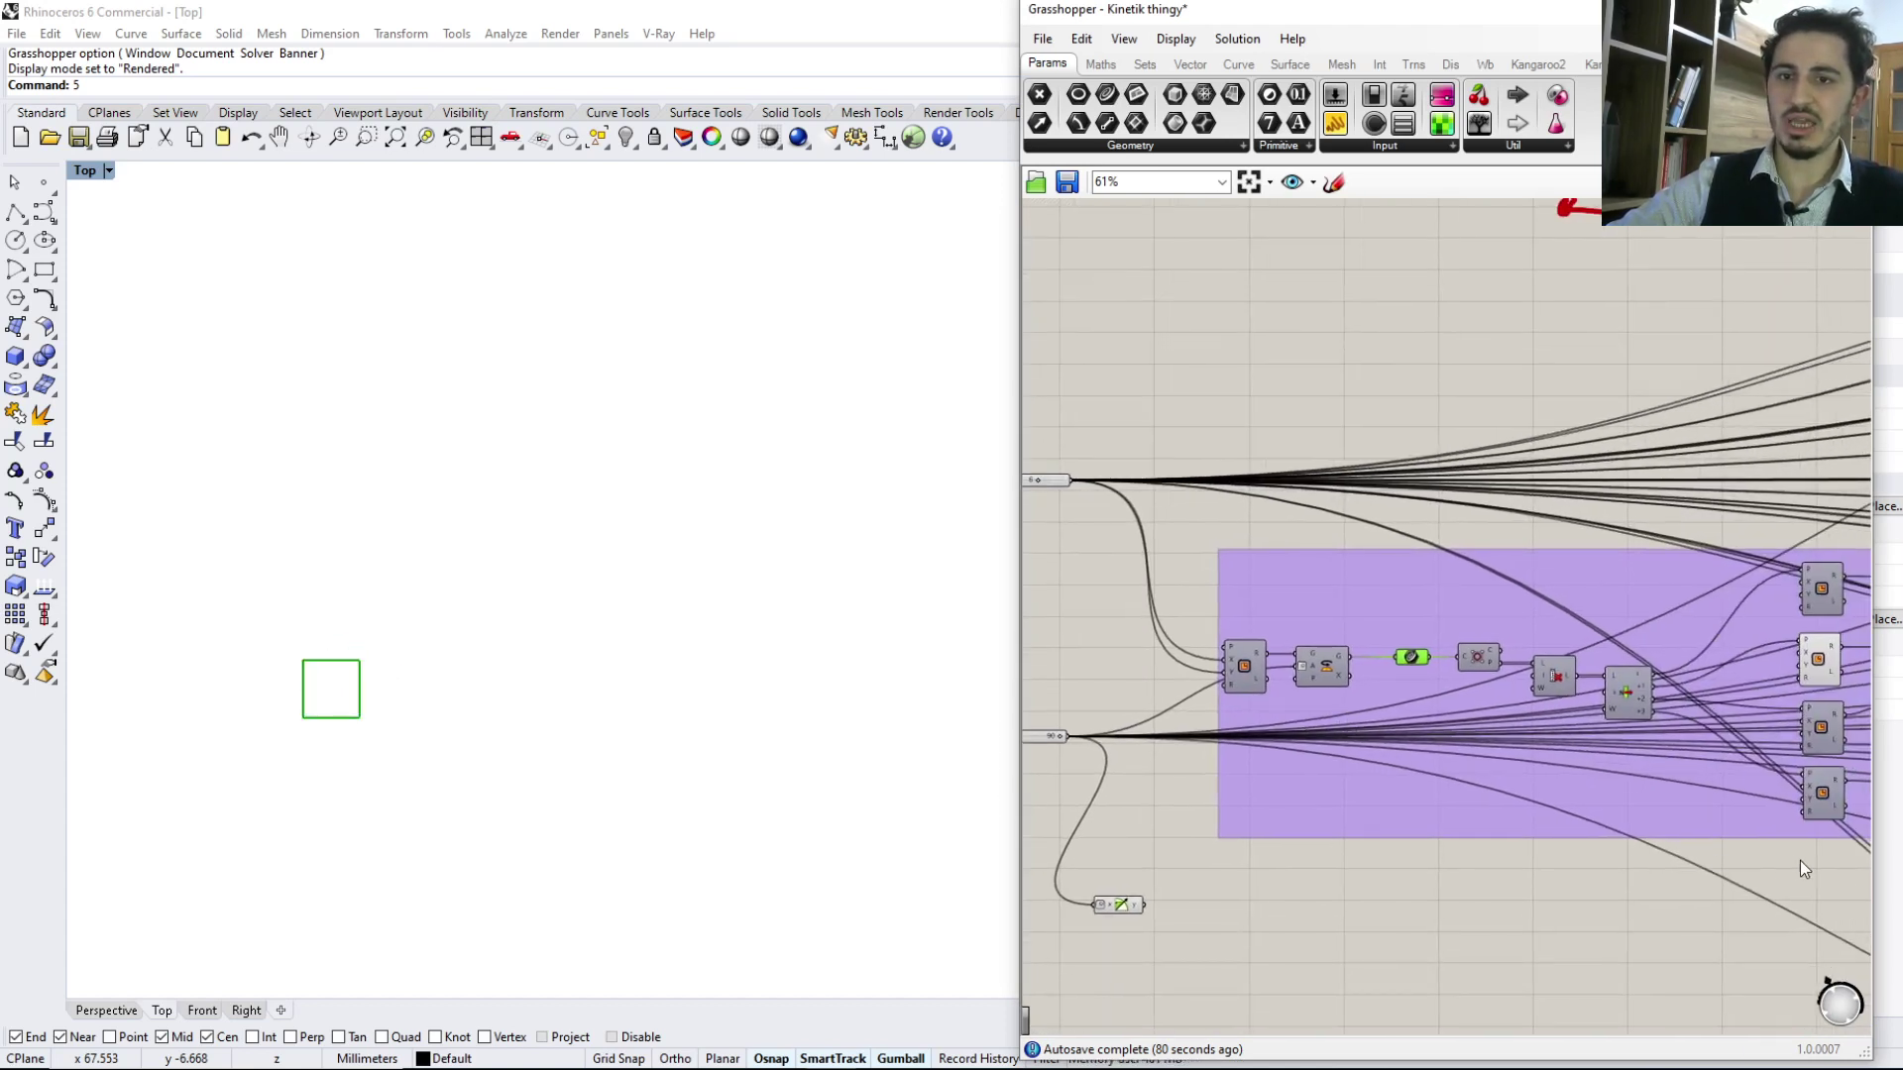
pyautogui.moveTo(1804, 868); pyautogui.dragTo(1732, 569)
pyautogui.moveTo(1583, 444); pyautogui.dragTo(1468, 679, button='right')
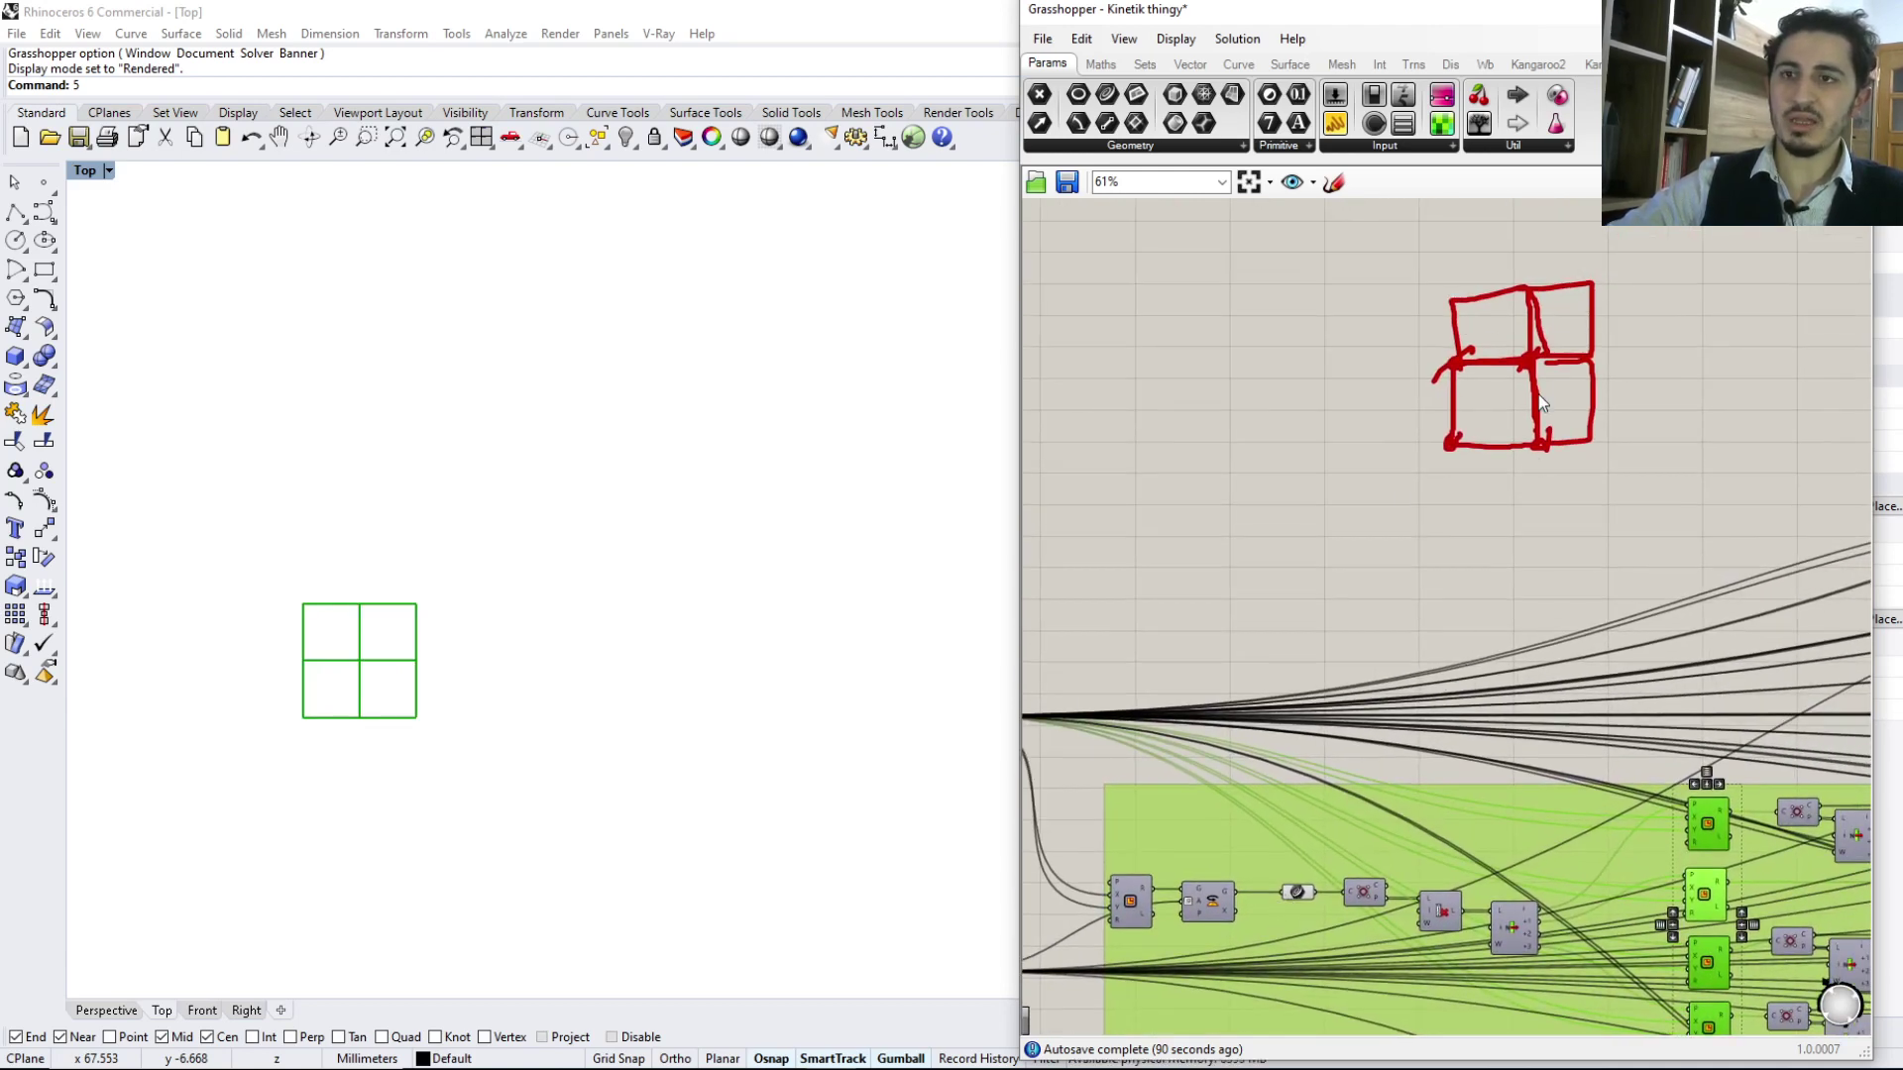
# Sketch neighbouring squares and direction arrows in black around the red two-by-two block, and discard this sketch
pyautogui.click(1334, 183)
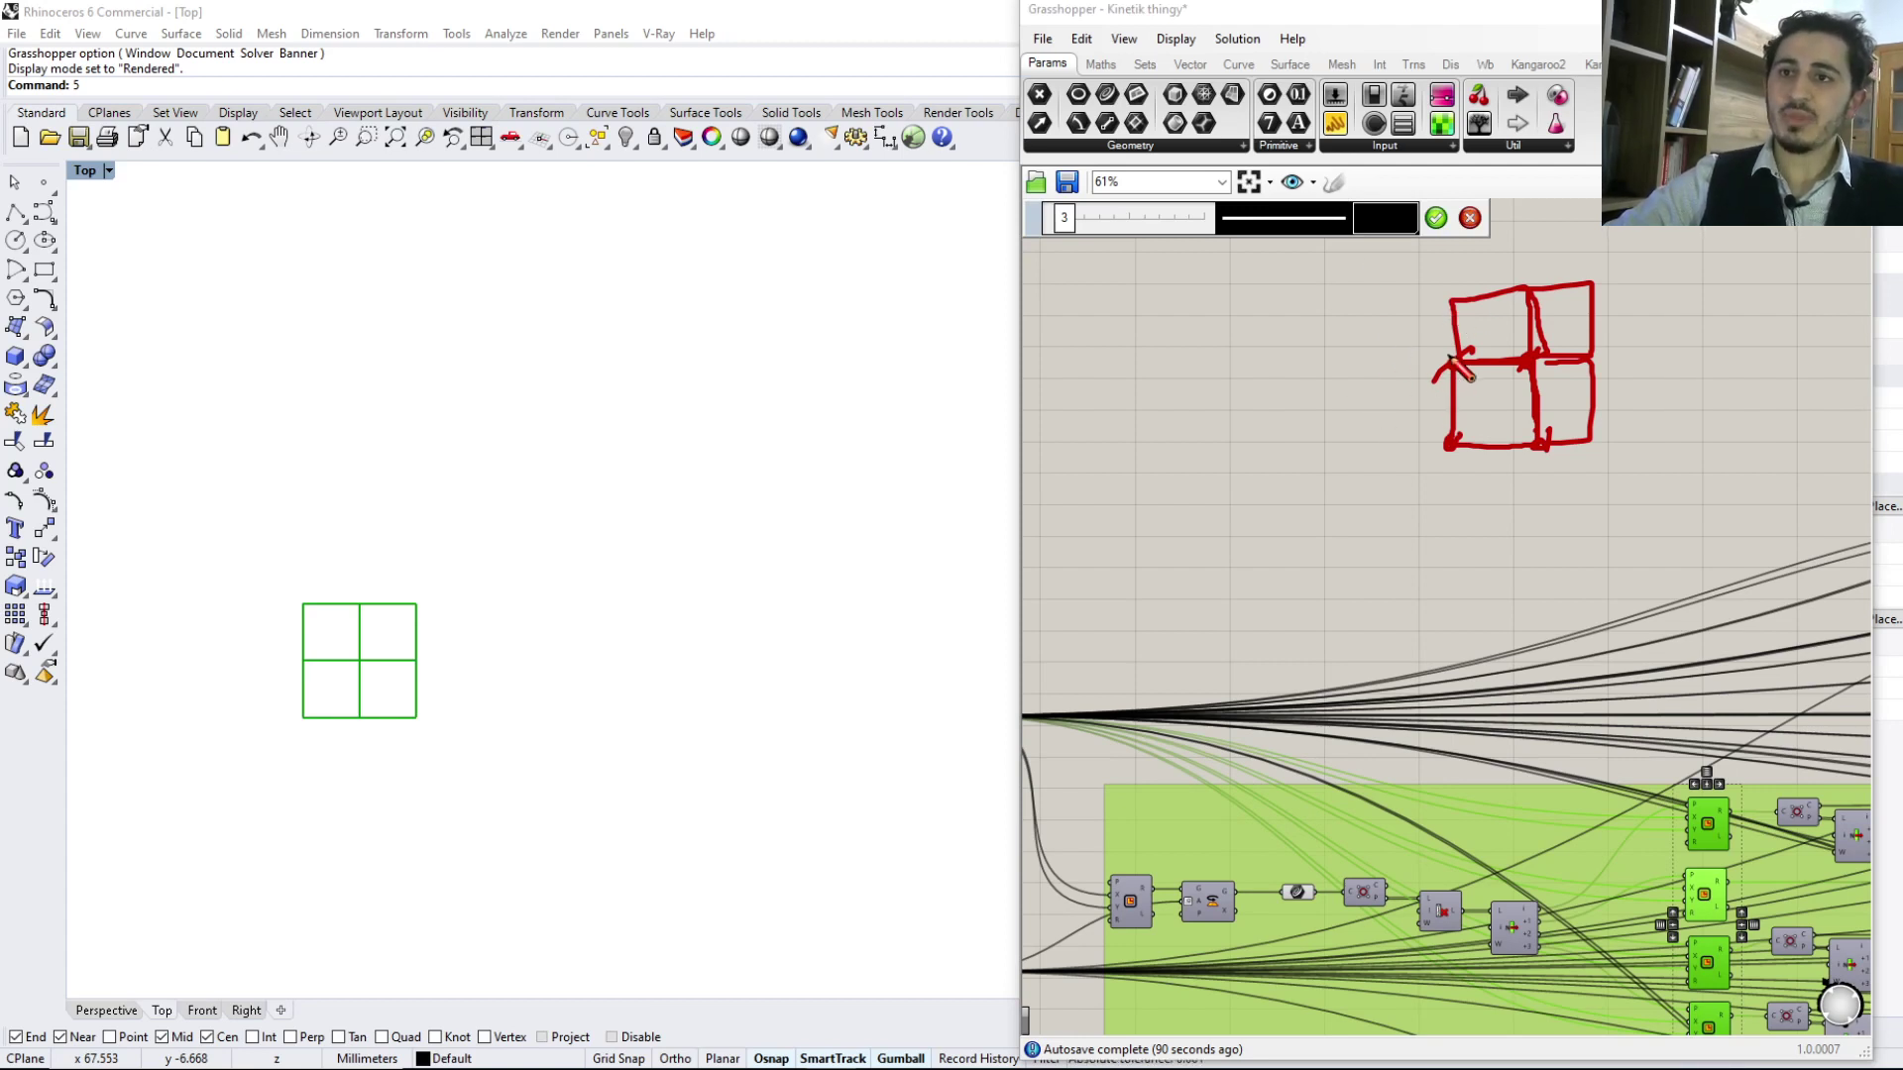
pyautogui.moveTo(1501, 287)
pyautogui.mouseDown()
pyautogui.moveTo(1452, 319)
pyautogui.moveTo(1492, 357)
pyautogui.moveTo(1487, 284)
pyautogui.mouseUp()
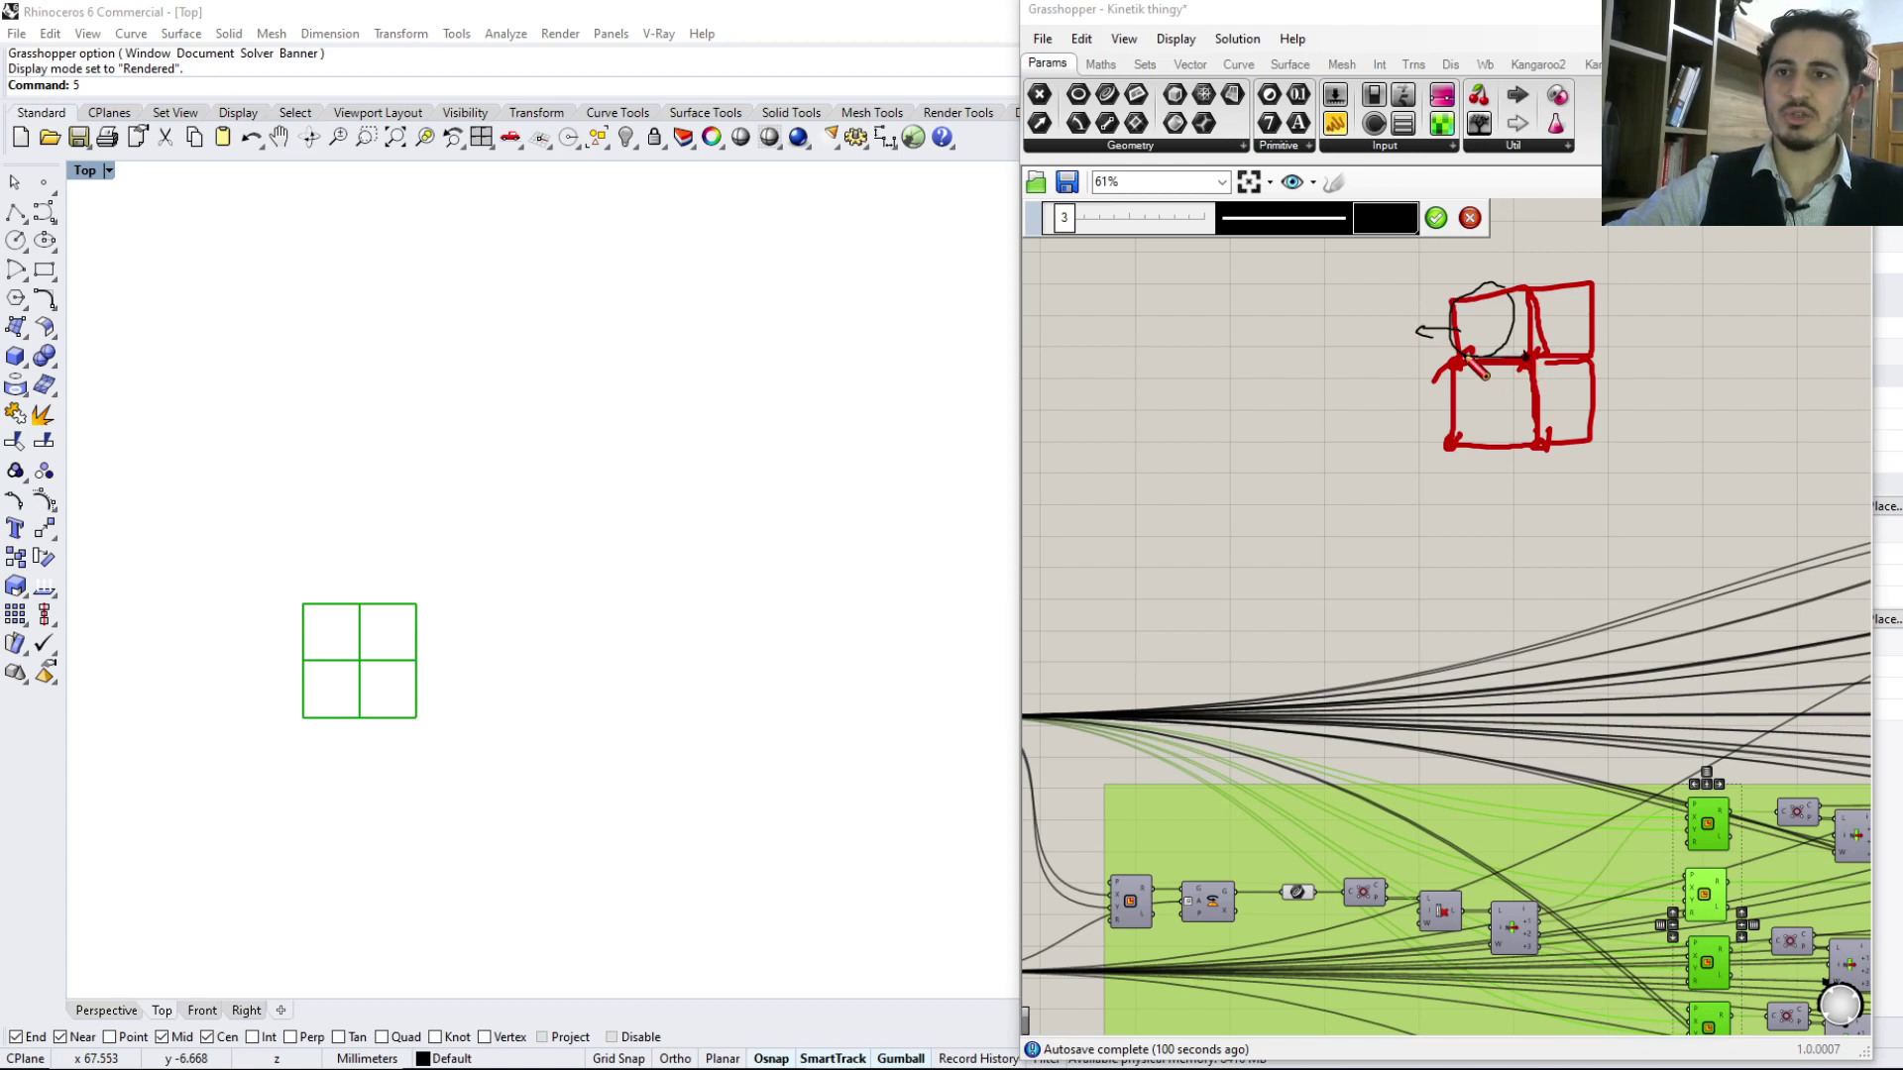
pyautogui.moveTo(1371, 306)
pyautogui.mouseDown()
pyautogui.moveTo(1453, 310)
pyautogui.moveTo(1423, 358)
pyautogui.moveTo(1388, 357)
pyautogui.moveTo(1384, 306)
pyautogui.mouseUp()
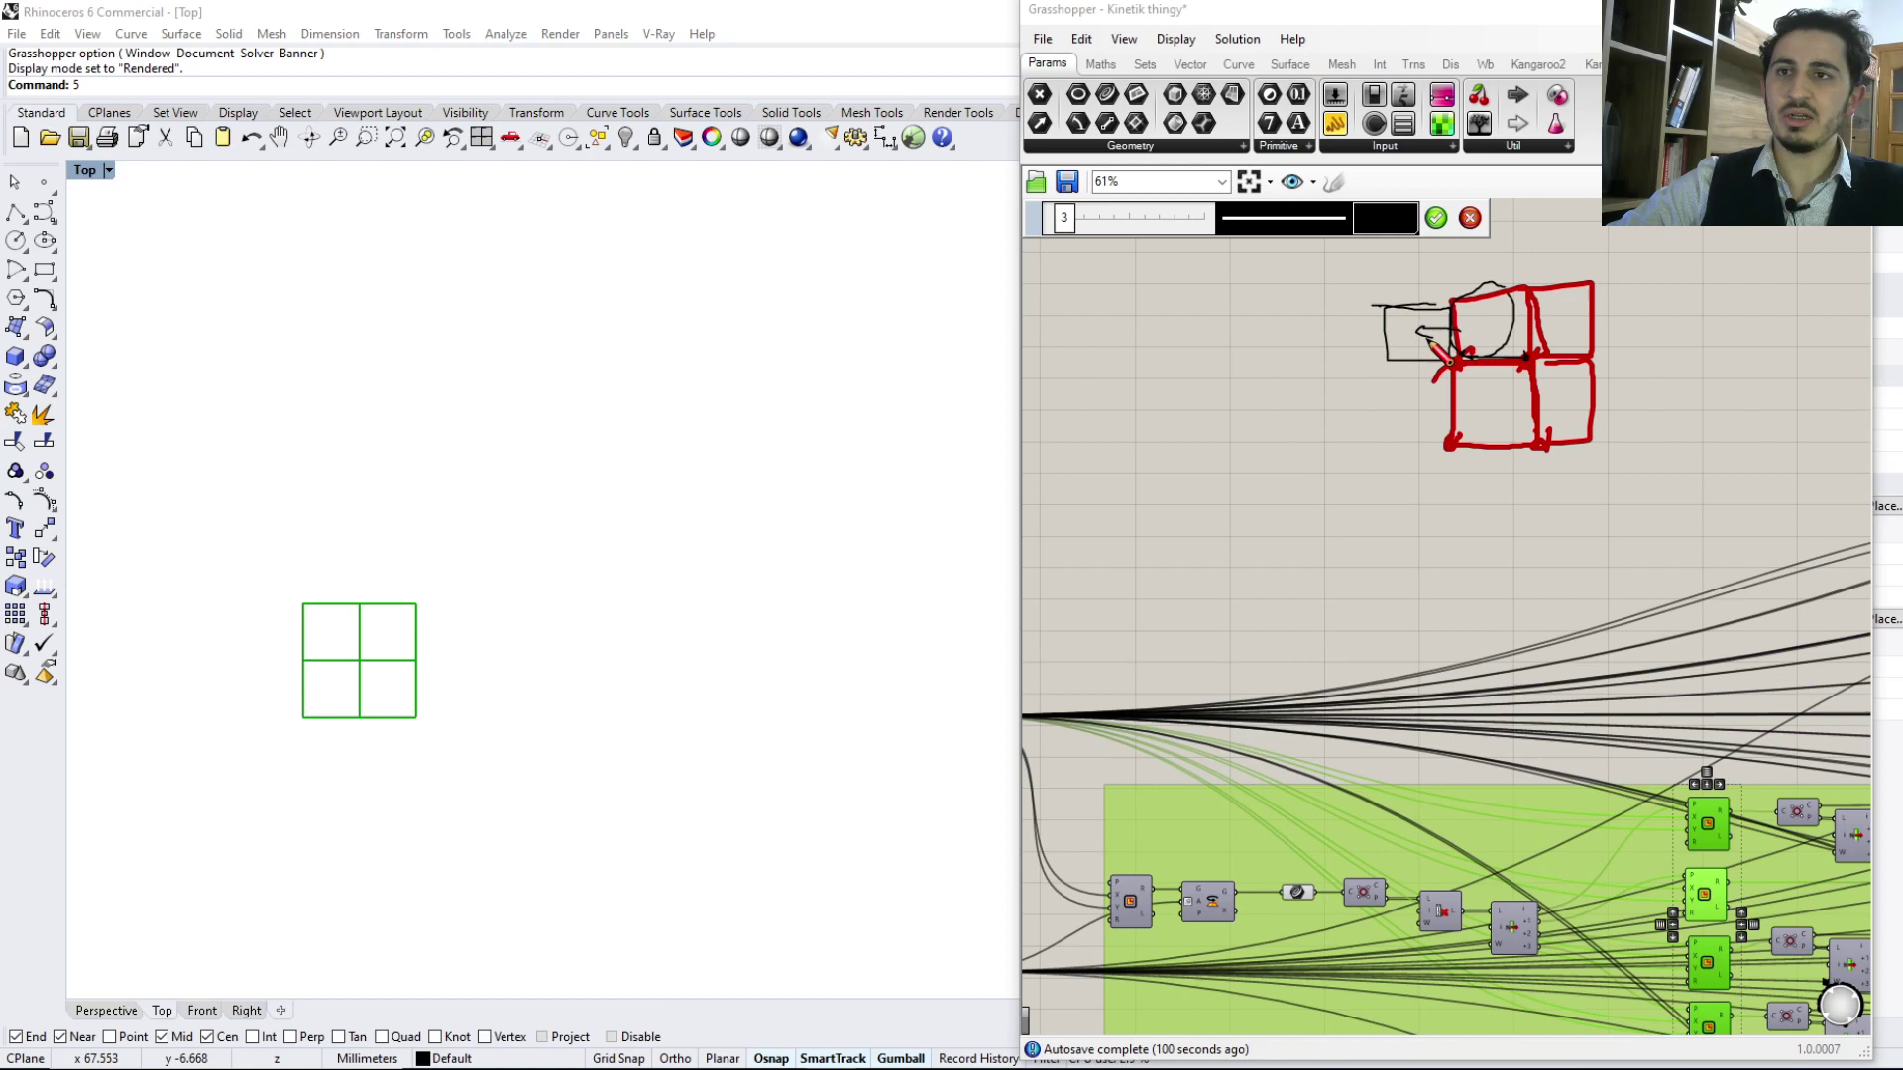
pyautogui.moveTo(1519, 368)
pyautogui.mouseDown()
pyautogui.moveTo(1473, 398)
pyautogui.moveTo(1516, 408)
pyautogui.moveTo(1392, 496)
pyautogui.moveTo(1447, 509)
pyautogui.moveTo(1468, 452)
pyautogui.moveTo(1600, 448)
pyautogui.moveTo(1597, 503)
pyautogui.moveTo(1547, 502)
pyautogui.moveTo(1544, 444)
pyautogui.mouseUp()
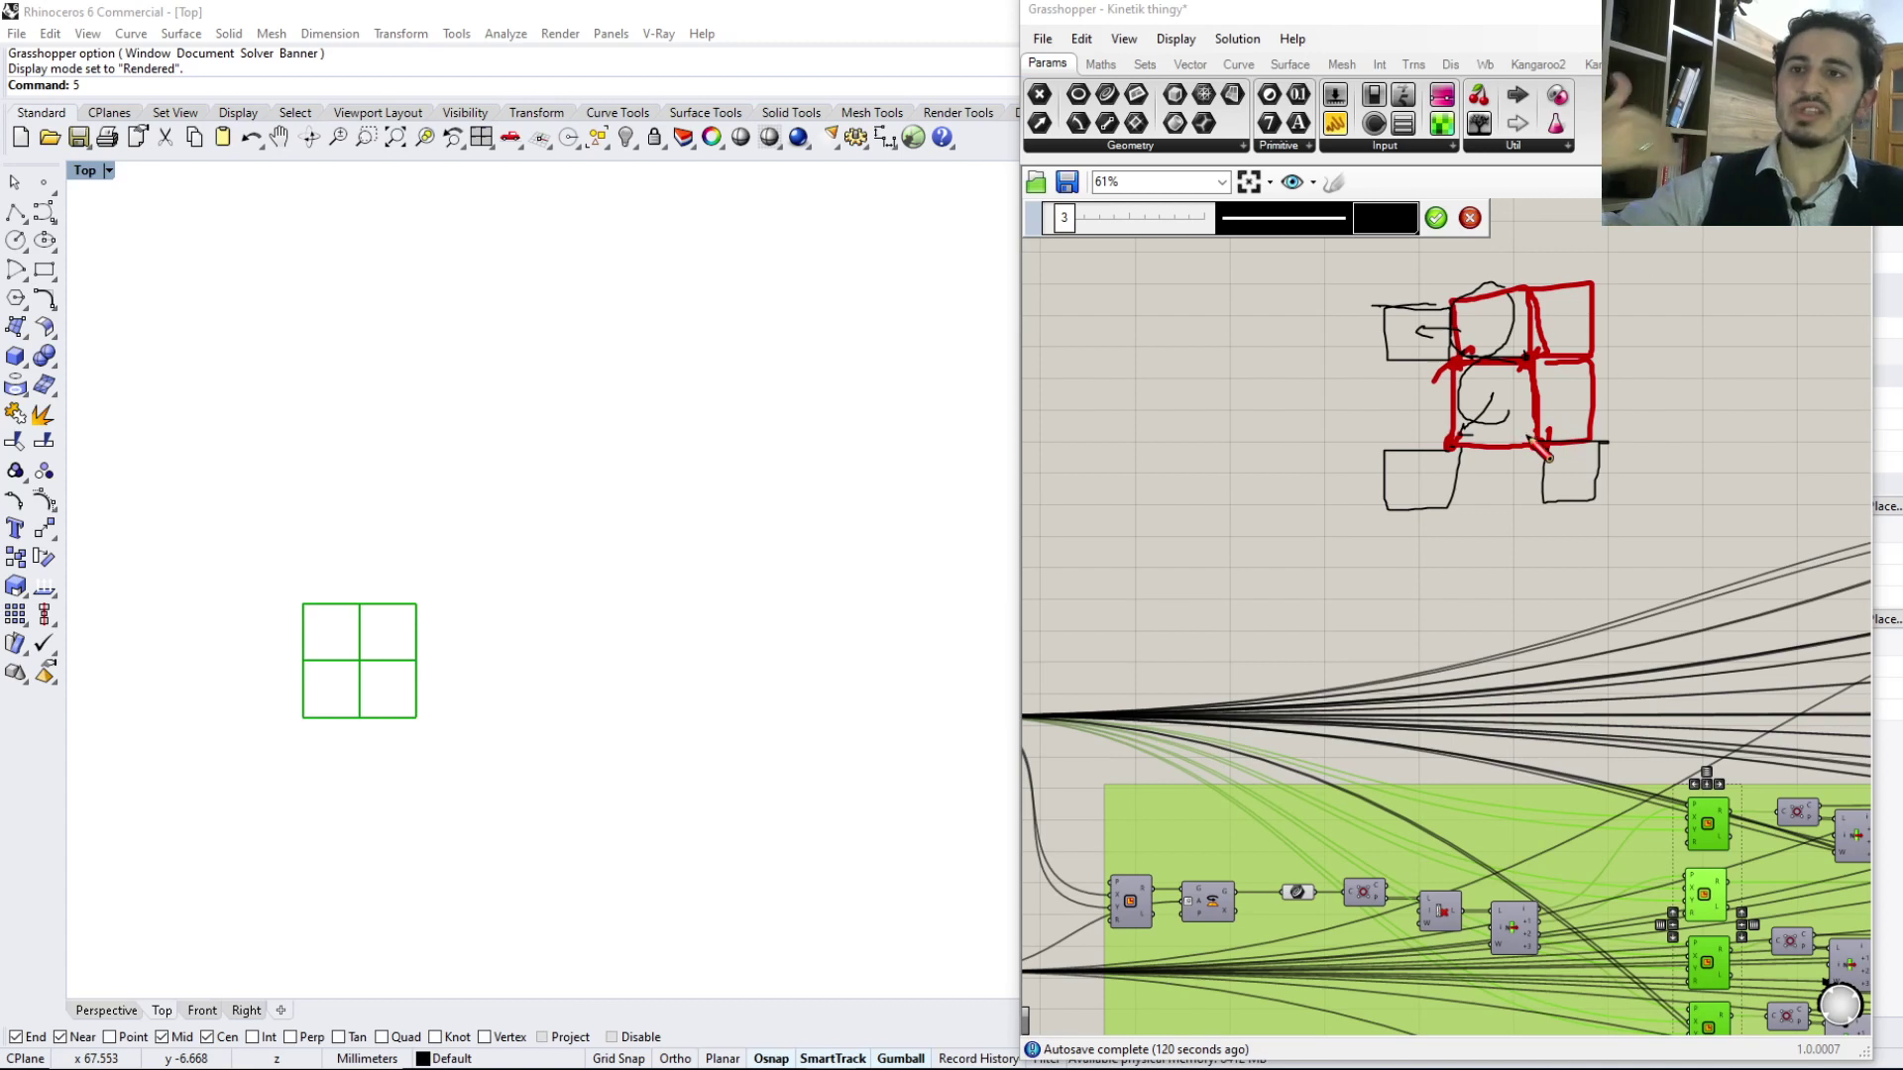
pyautogui.moveTo(1494, 367)
pyautogui.mouseDown()
pyautogui.moveTo(1526, 368)
pyautogui.moveTo(1524, 436)
pyautogui.moveTo(1459, 438)
pyautogui.mouseUp()
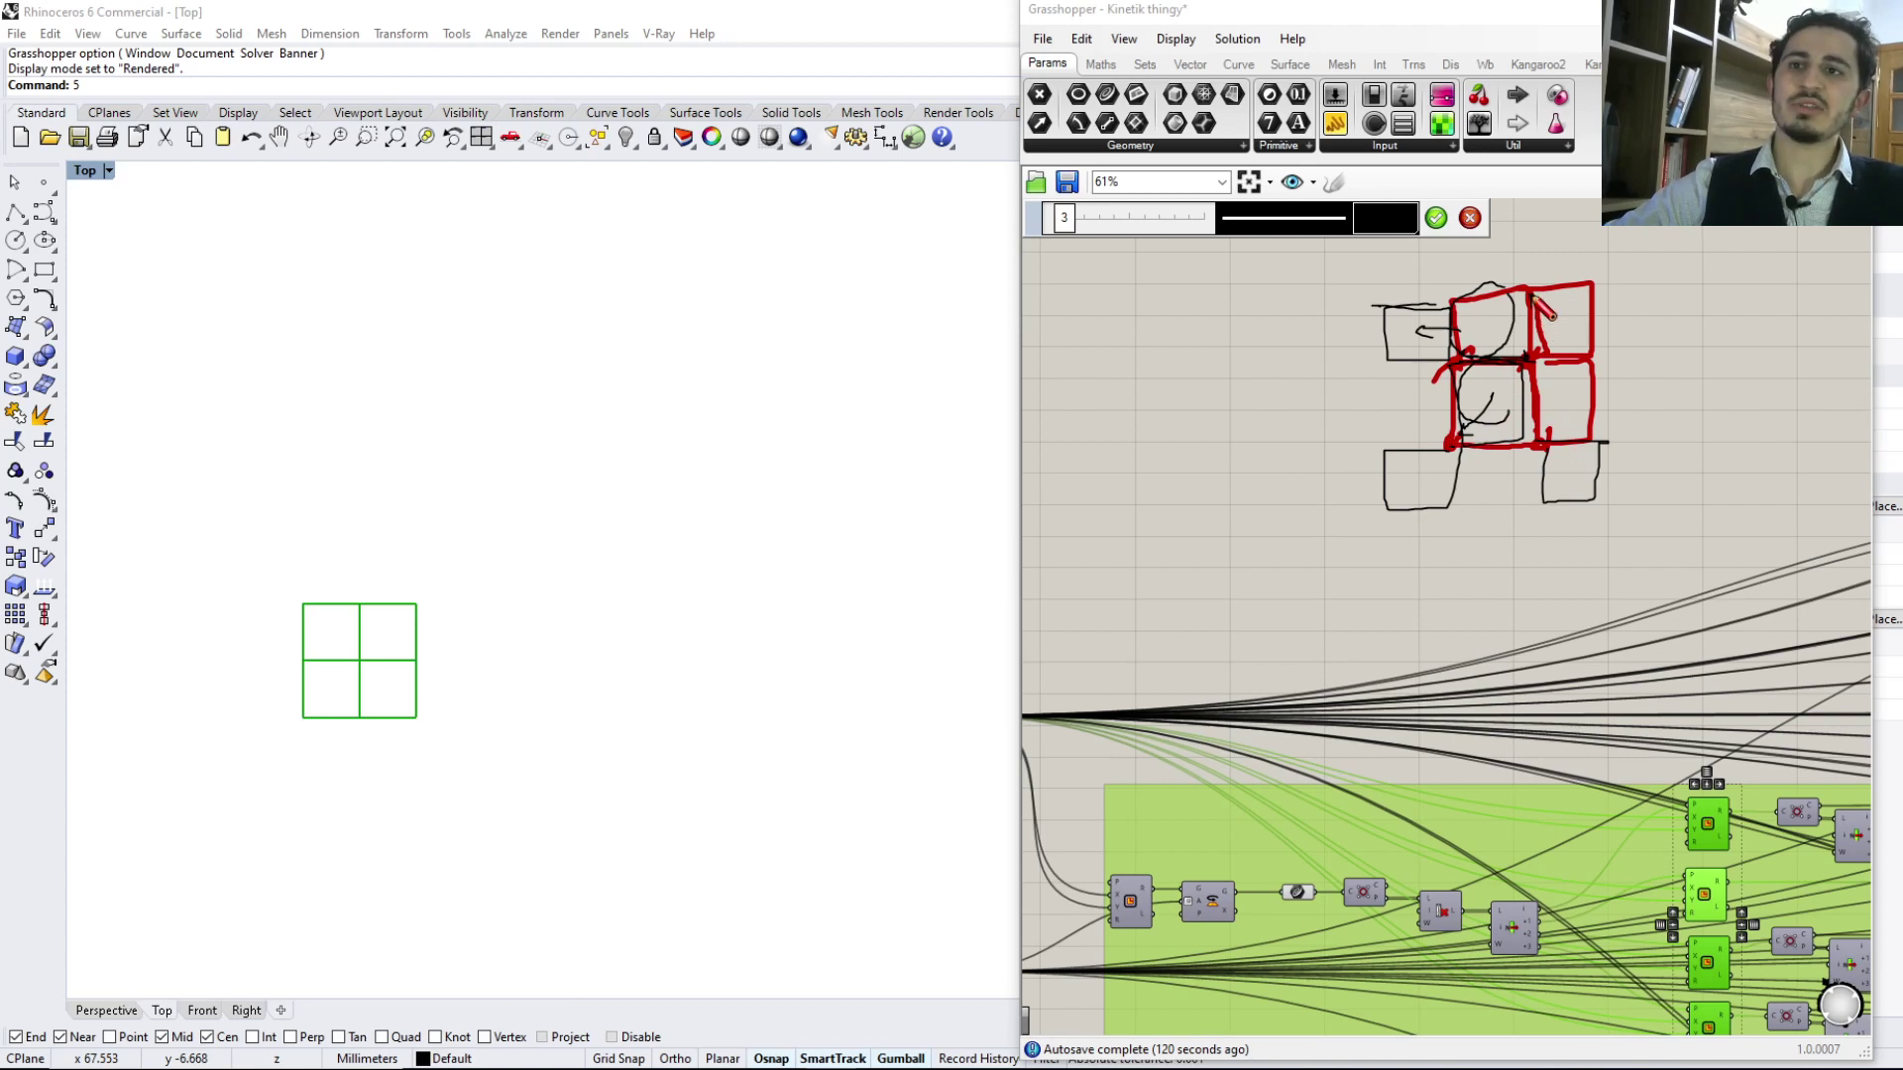
pyautogui.moveTo(1538, 363)
pyautogui.mouseDown()
pyautogui.moveTo(1597, 327)
pyautogui.moveTo(1595, 294)
pyautogui.moveTo(1544, 291)
pyautogui.mouseUp()
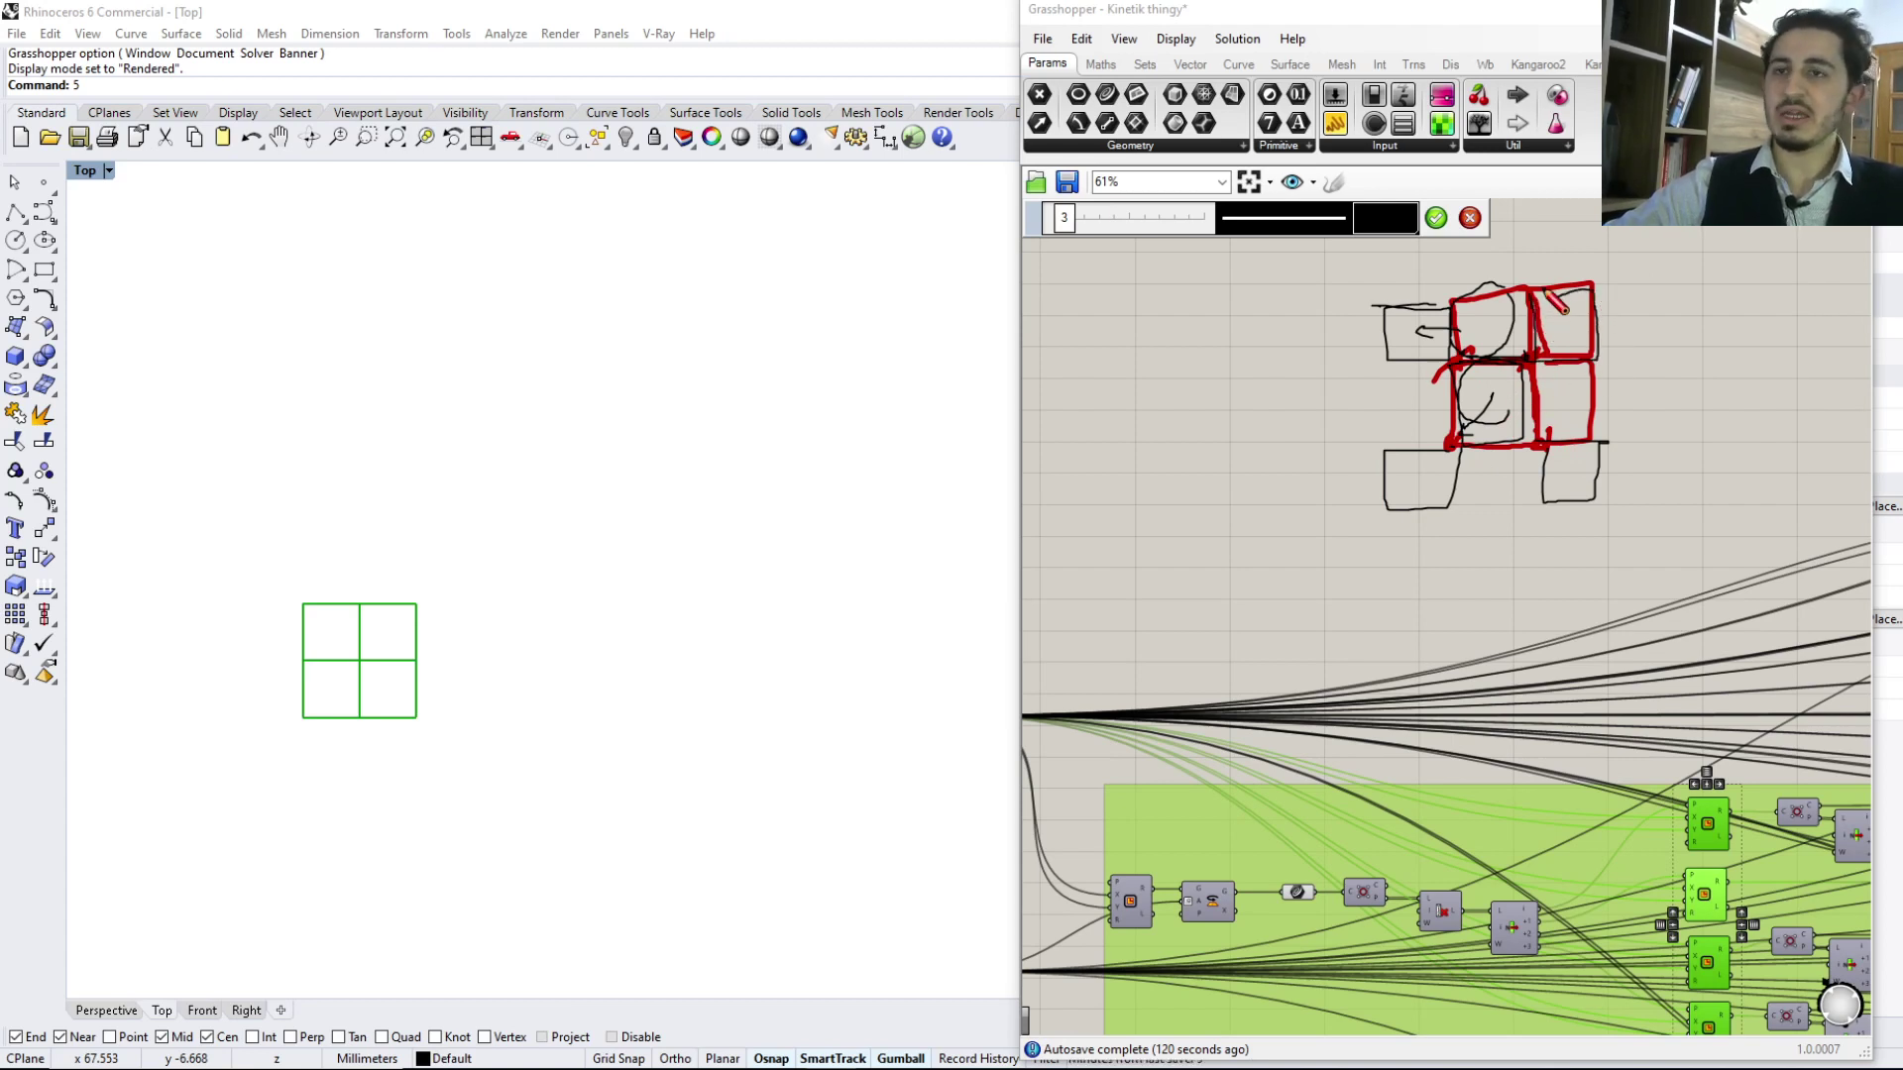
pyautogui.click(1472, 218)
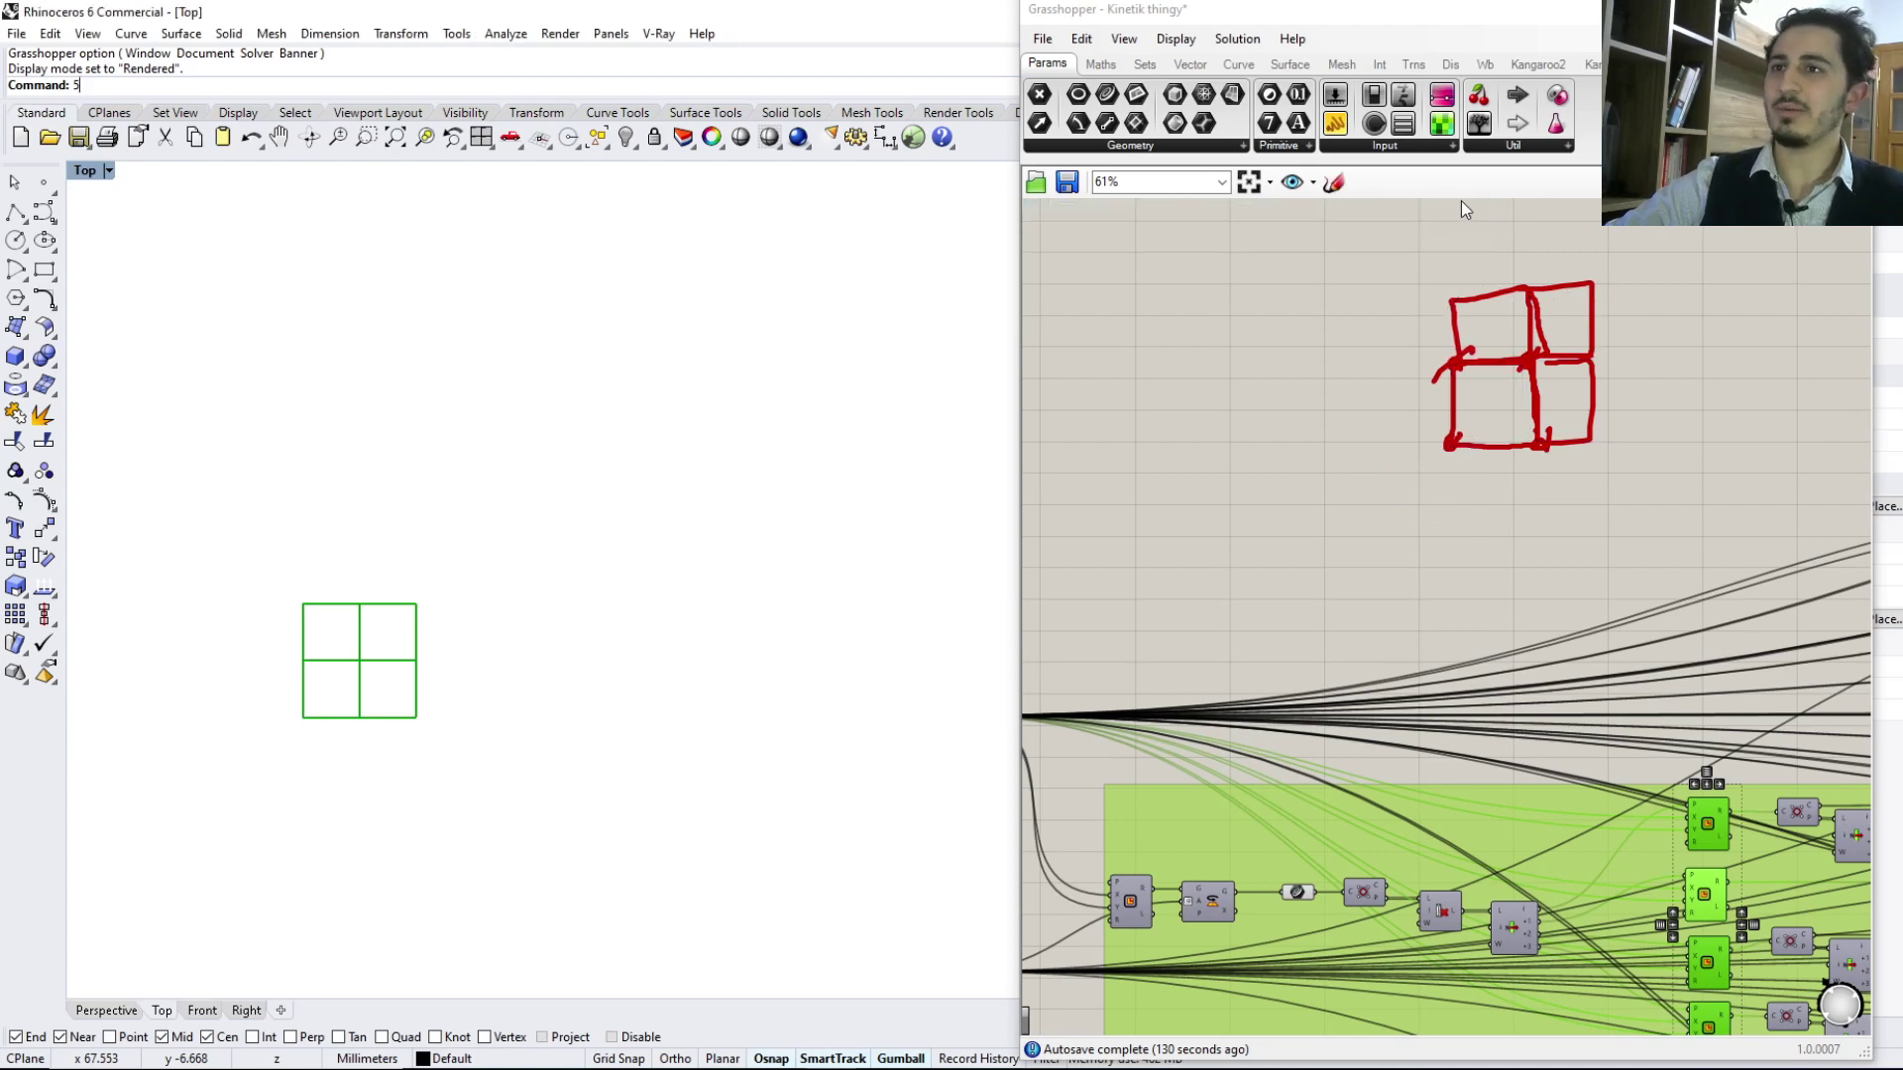
# Select the three Move components and the curve parameter in the first group's column to preview the four outer squares
pyautogui.moveTo(1521, 700)
pyautogui.mouseDown(button='right')
pyautogui.moveTo(1566, 720)
pyautogui.moveTo(1292, 470)
pyautogui.mouseUp(button='right')
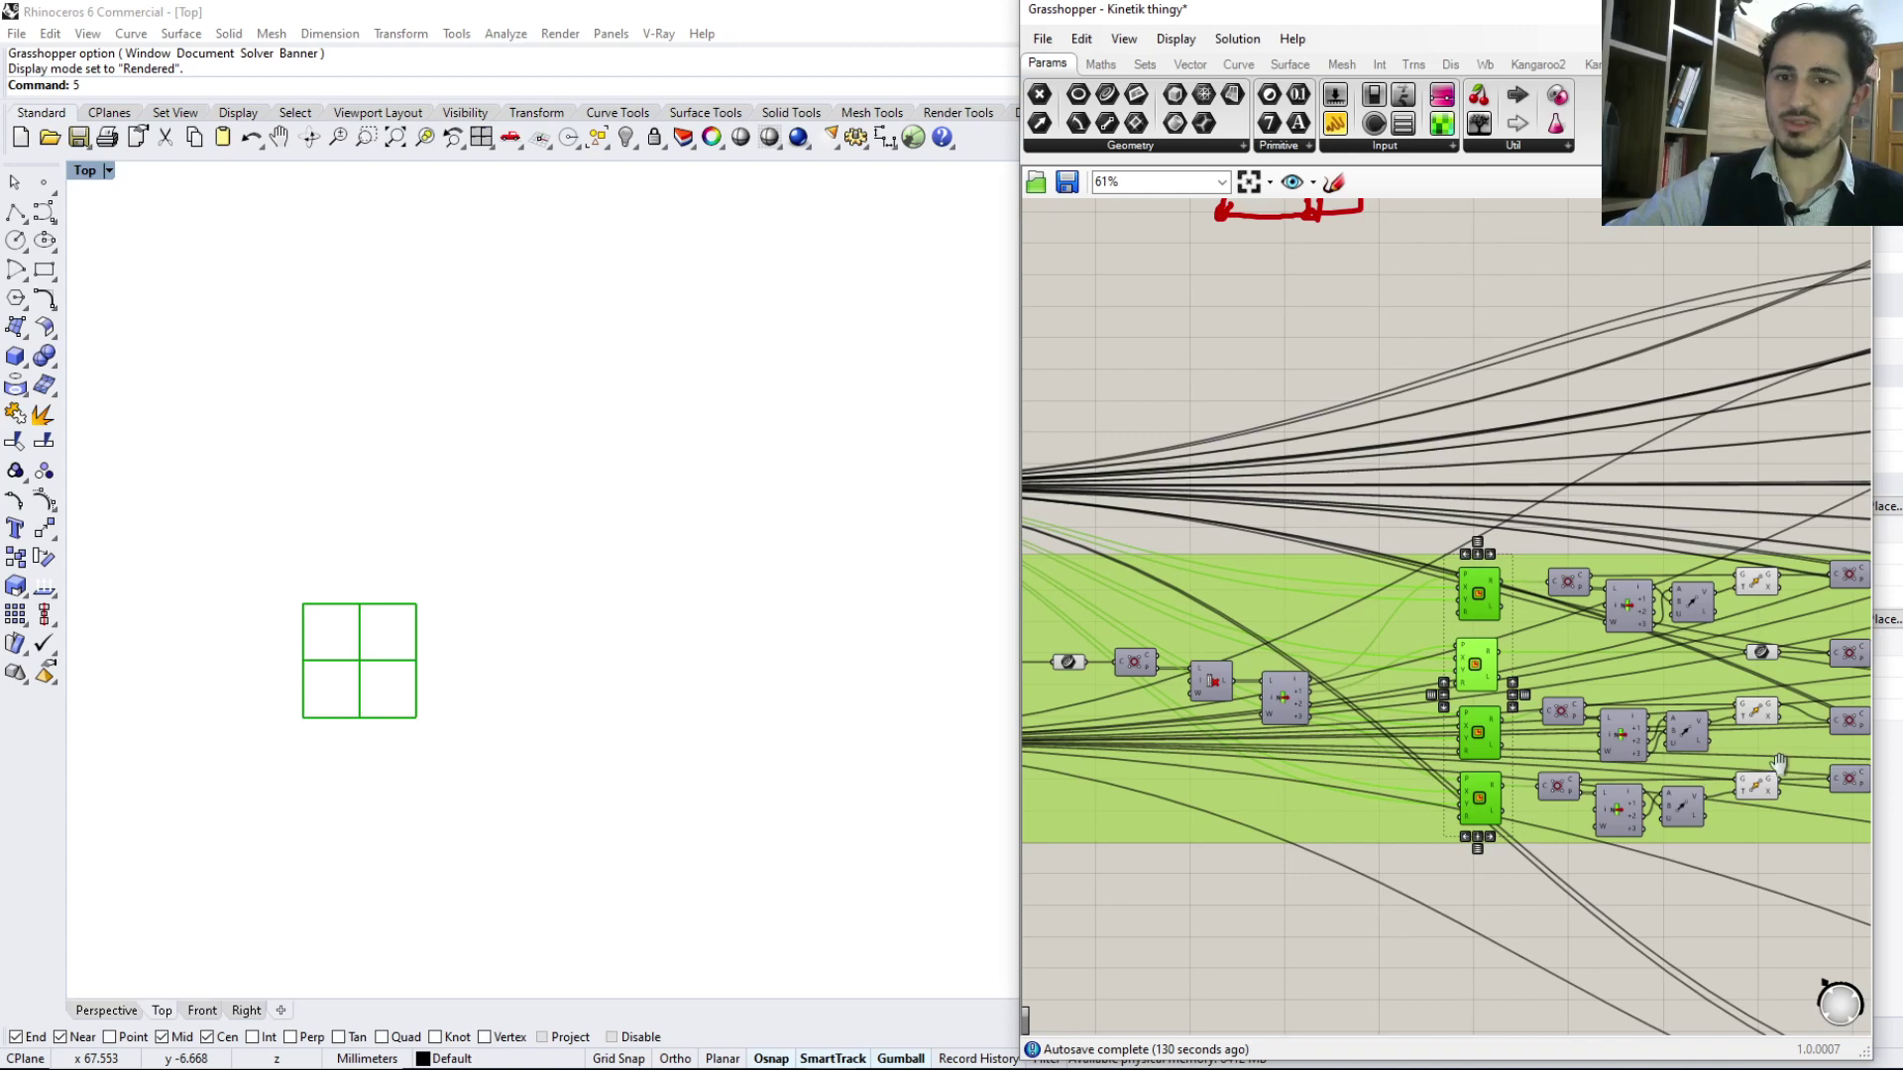
pyautogui.moveTo(1779, 764); pyautogui.dragTo(1728, 765, button='right')
pyautogui.moveTo(1752, 907); pyautogui.dragTo(1697, 568)
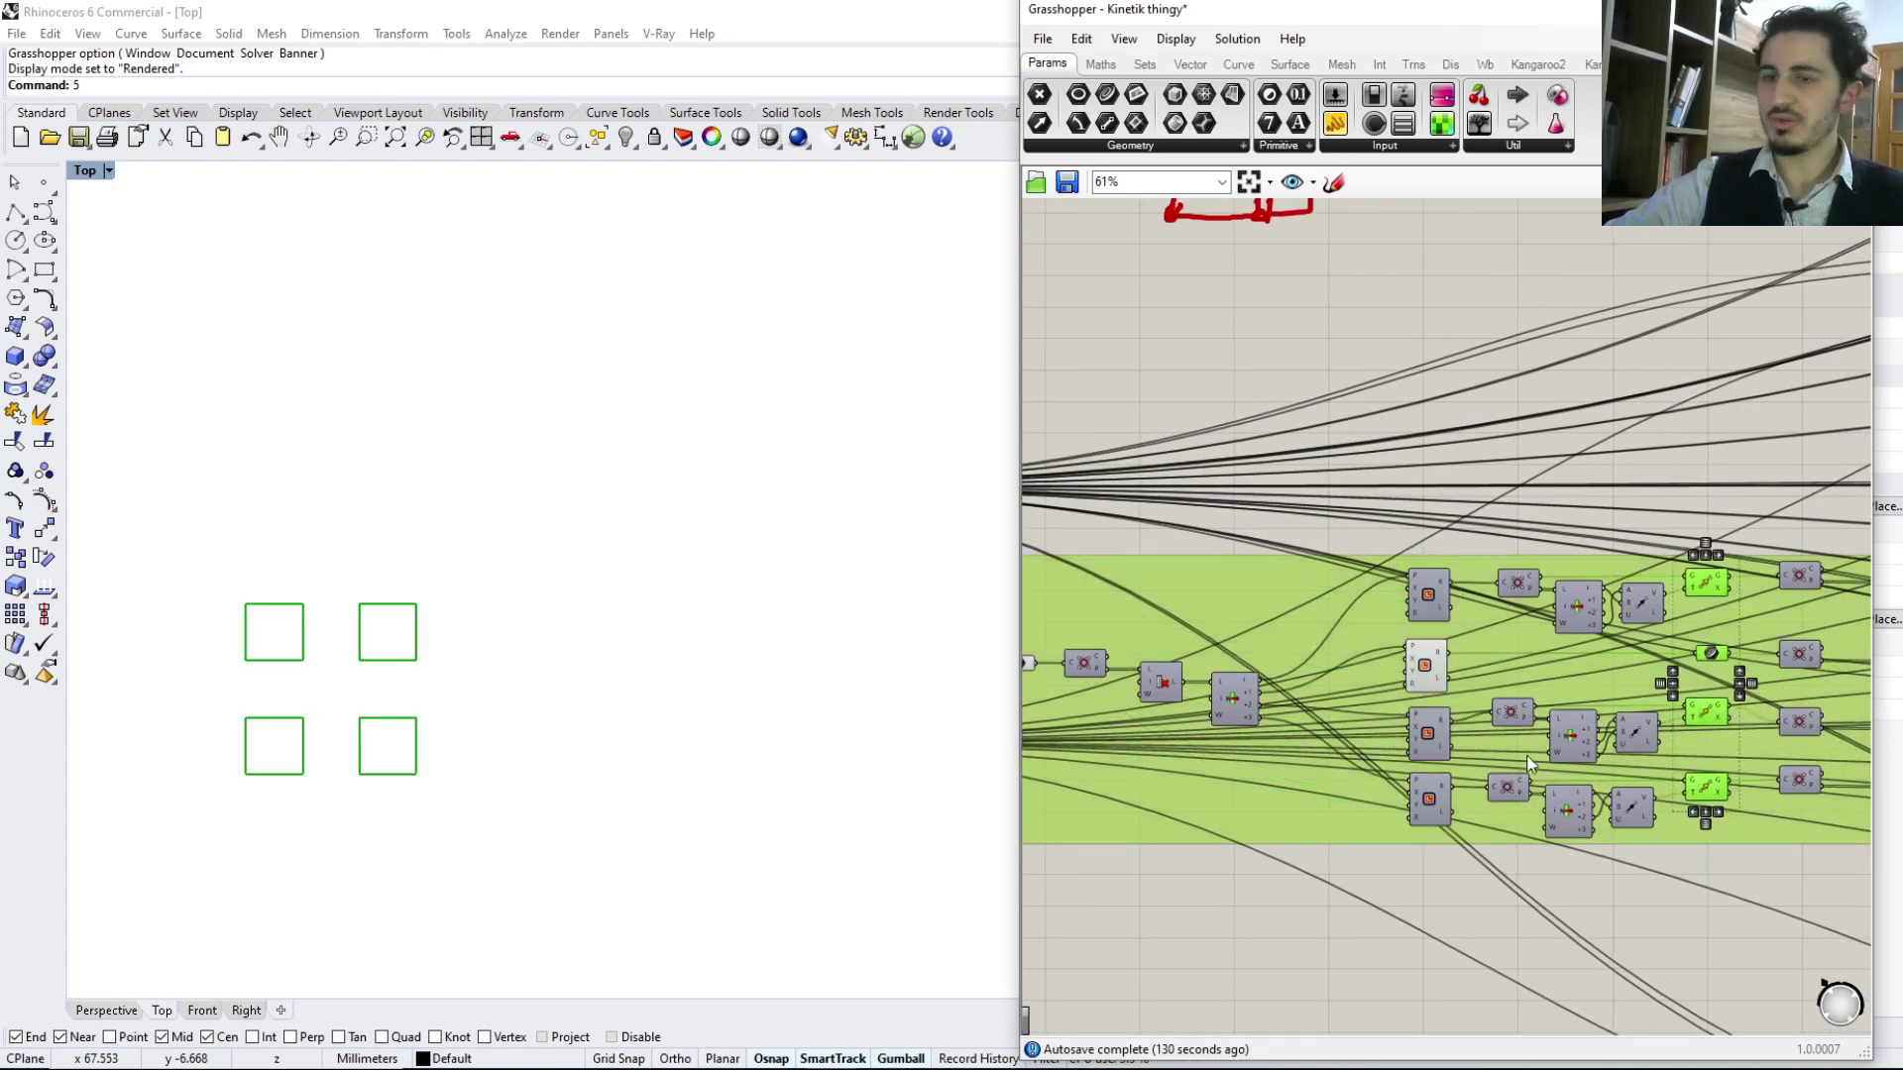
pyautogui.moveTo(1528, 763); pyautogui.dragTo(1600, 766, button='right')
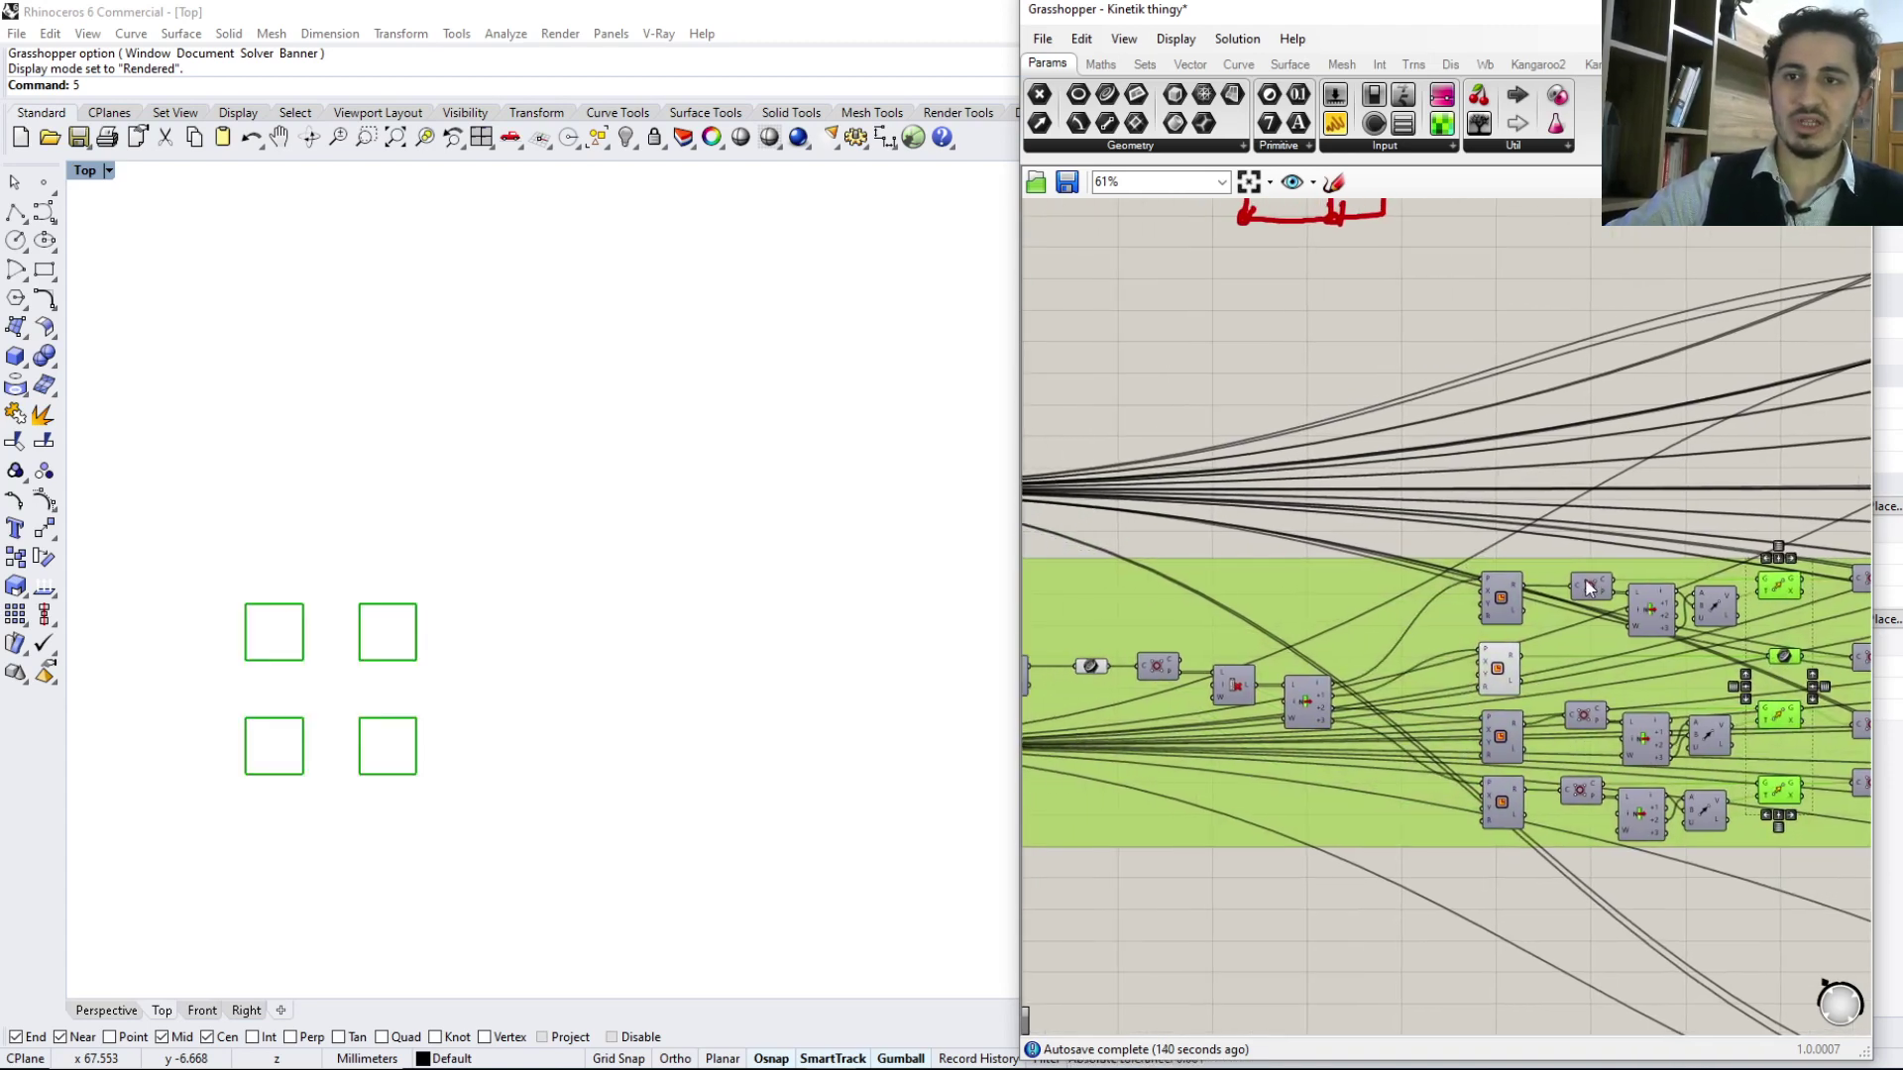
# Select the uppermost Rectangle component together with the Rotate component to compare its square with the rotated base square
pyautogui.click(1502, 598)
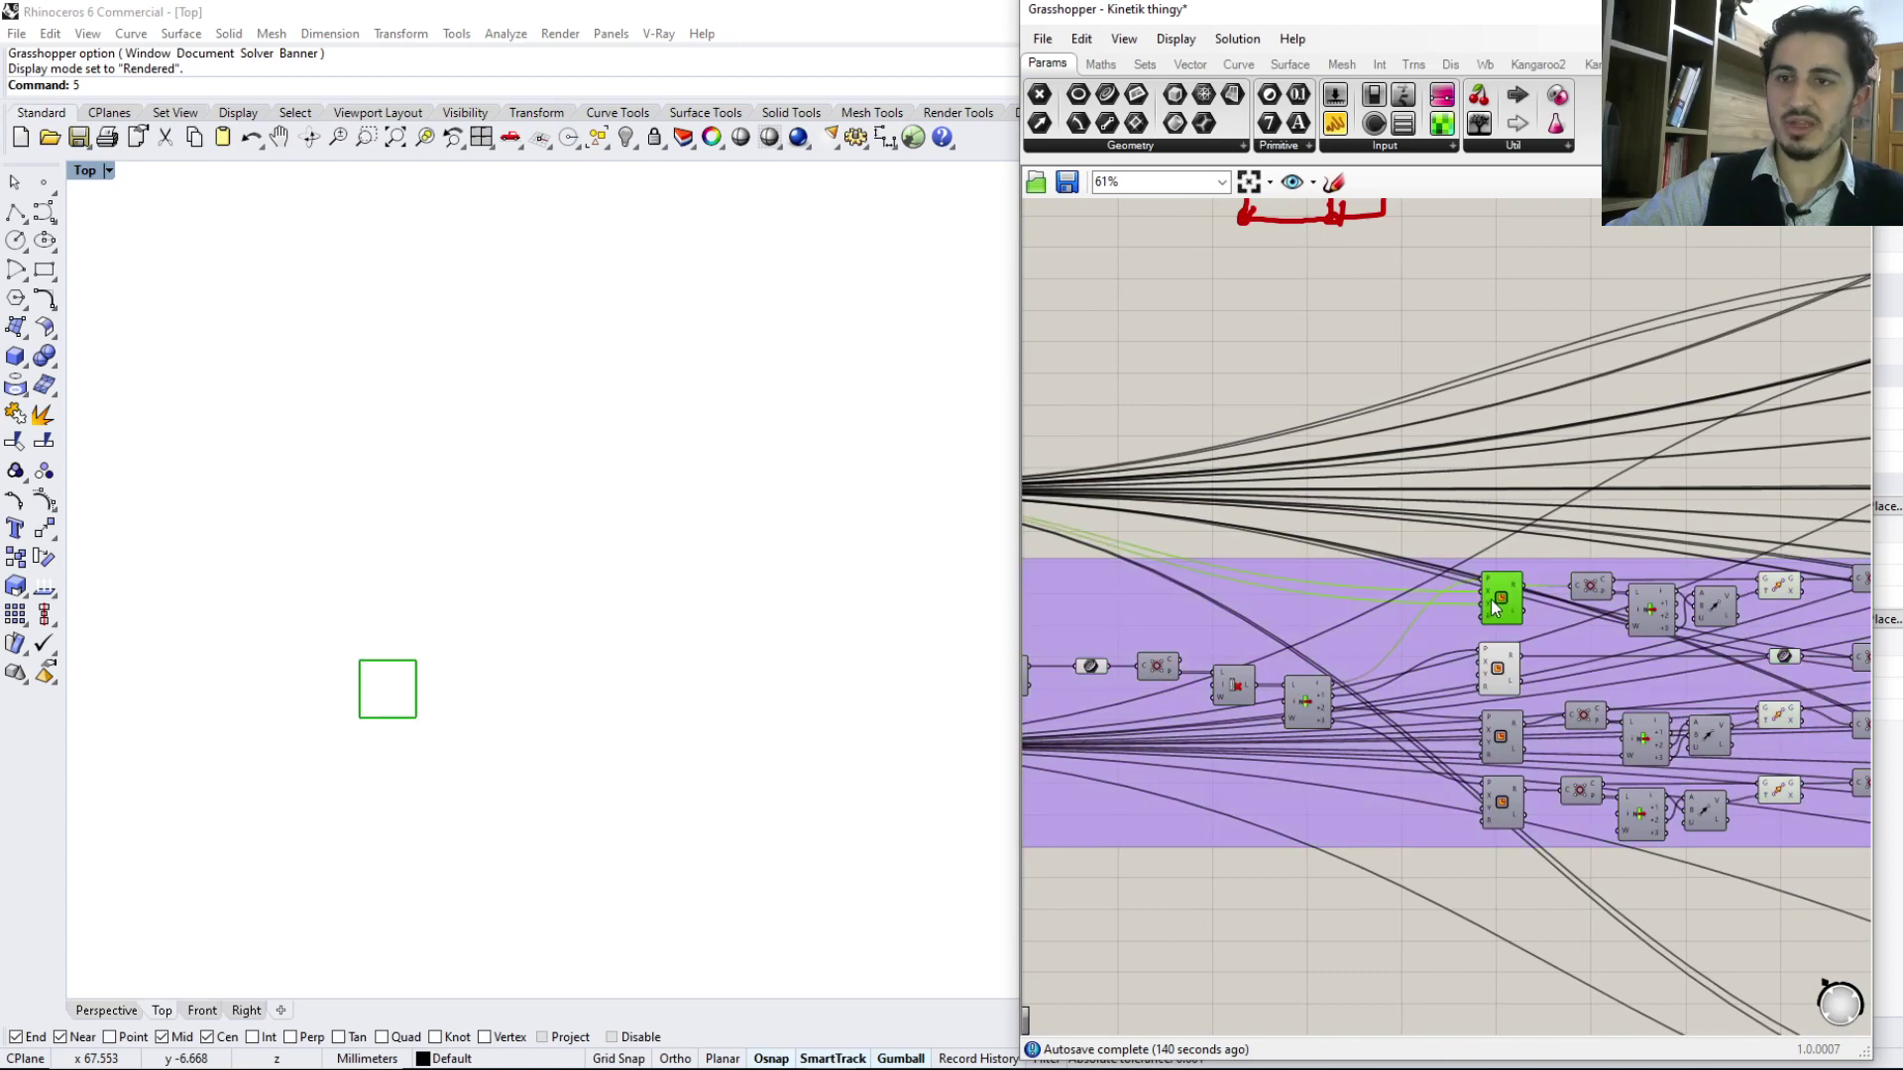
pyautogui.moveTo(1229, 675); pyautogui.dragTo(1432, 670, button='right')
pyautogui.click(1196, 676)
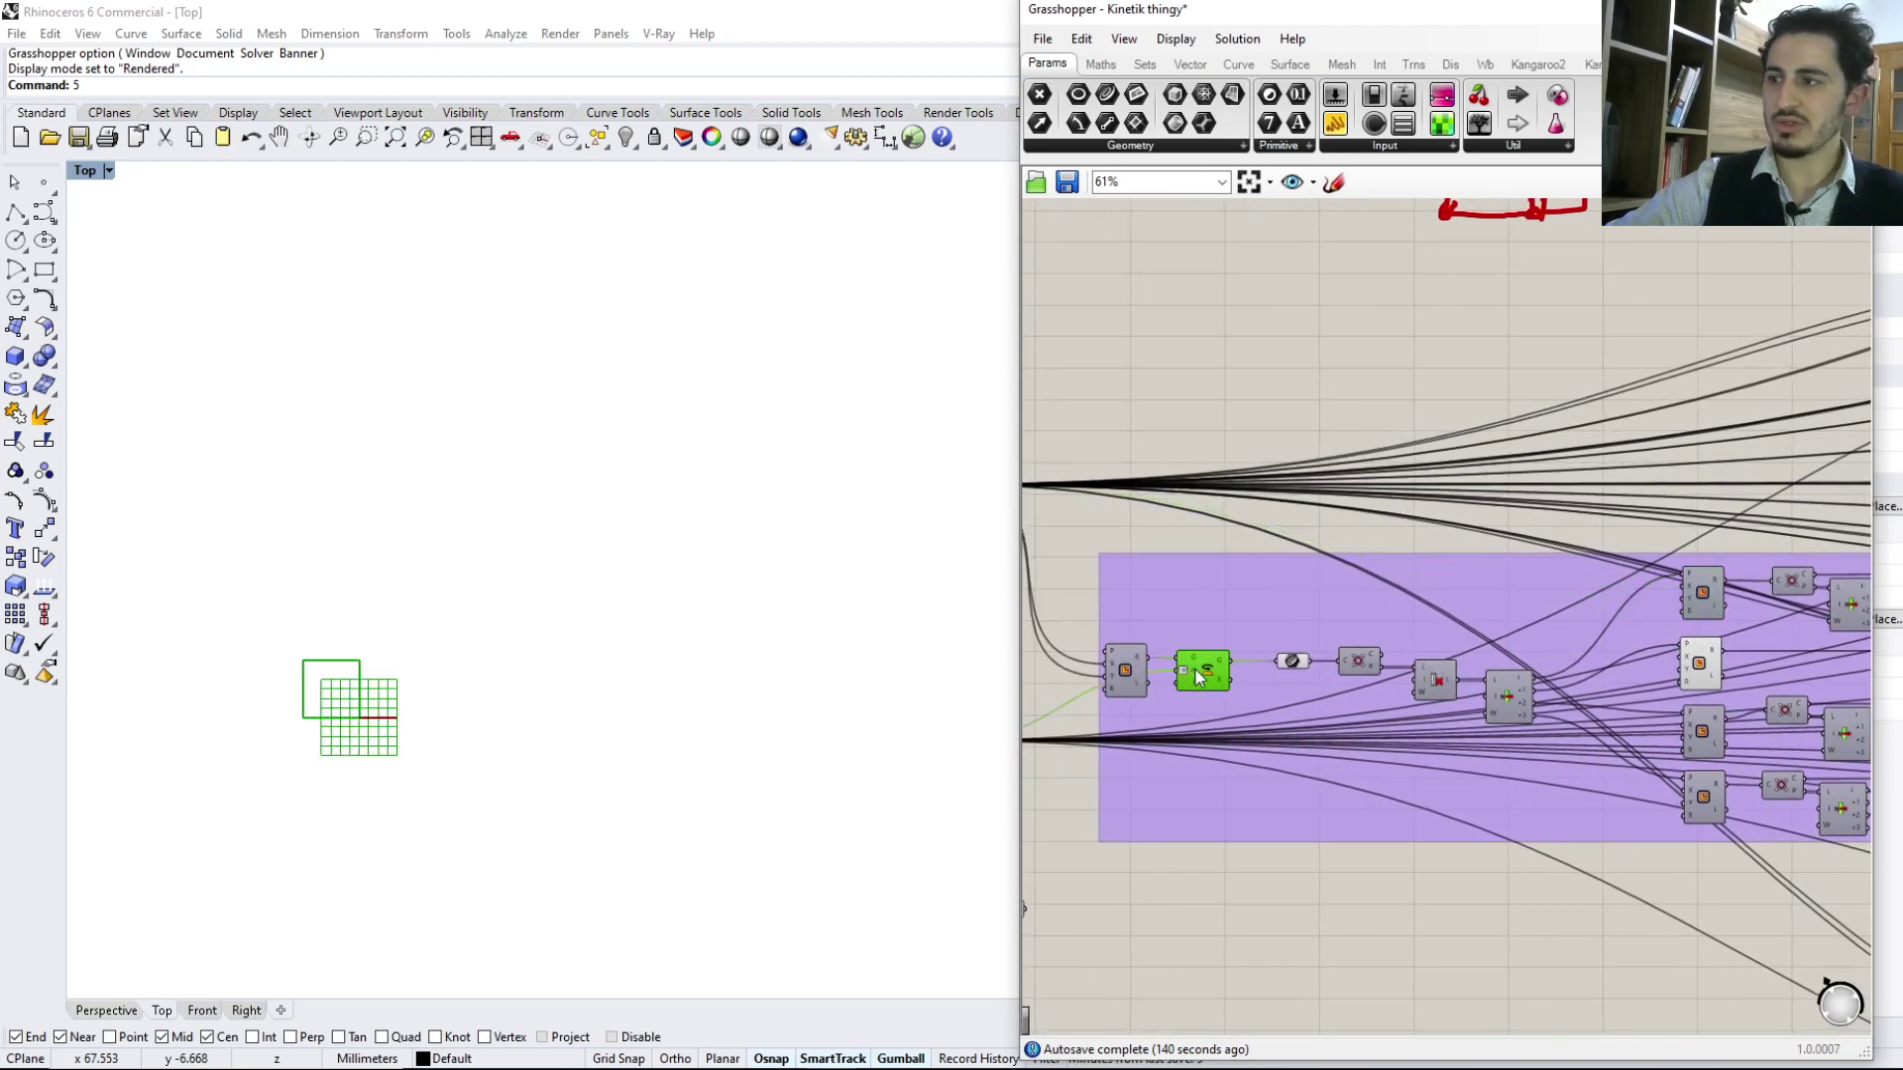
pyautogui.click(1700, 595)
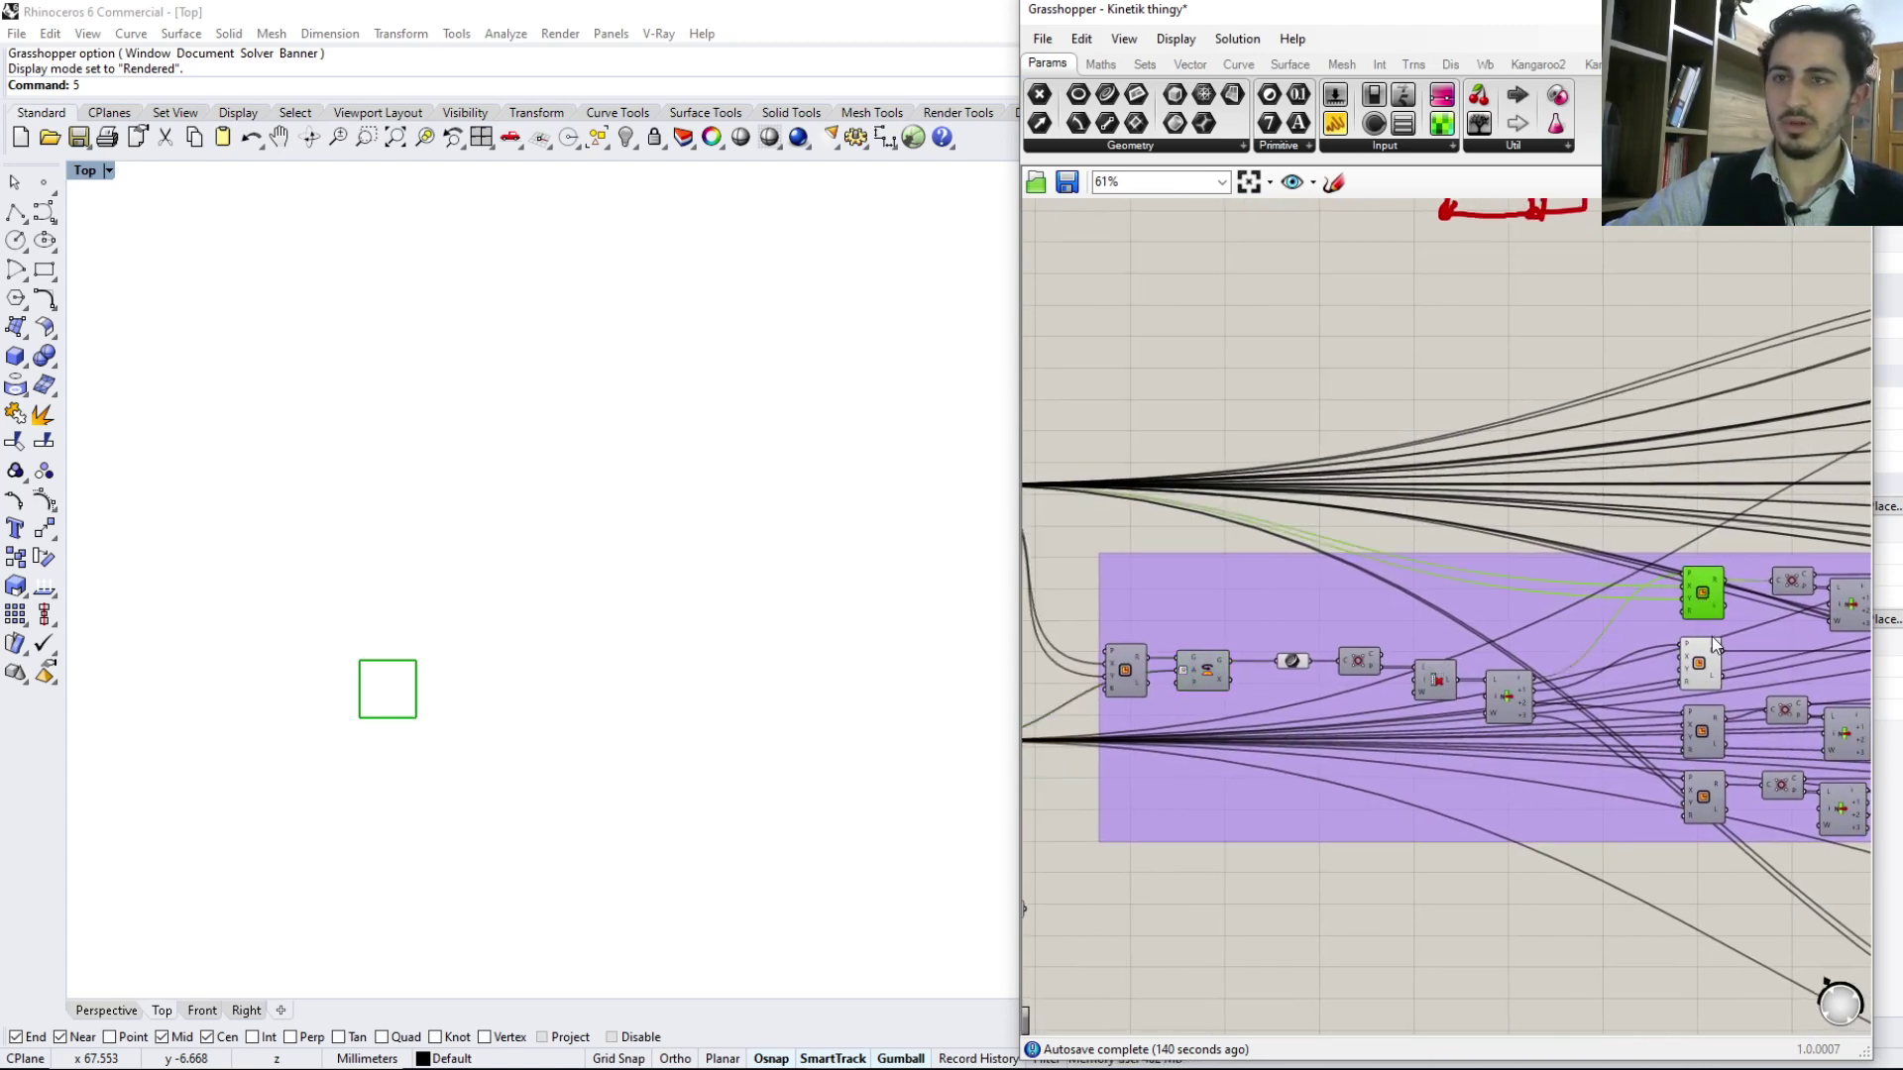
pyautogui.keyDown('shift'); pyautogui.click(1201, 671); pyautogui.keyUp('shift')
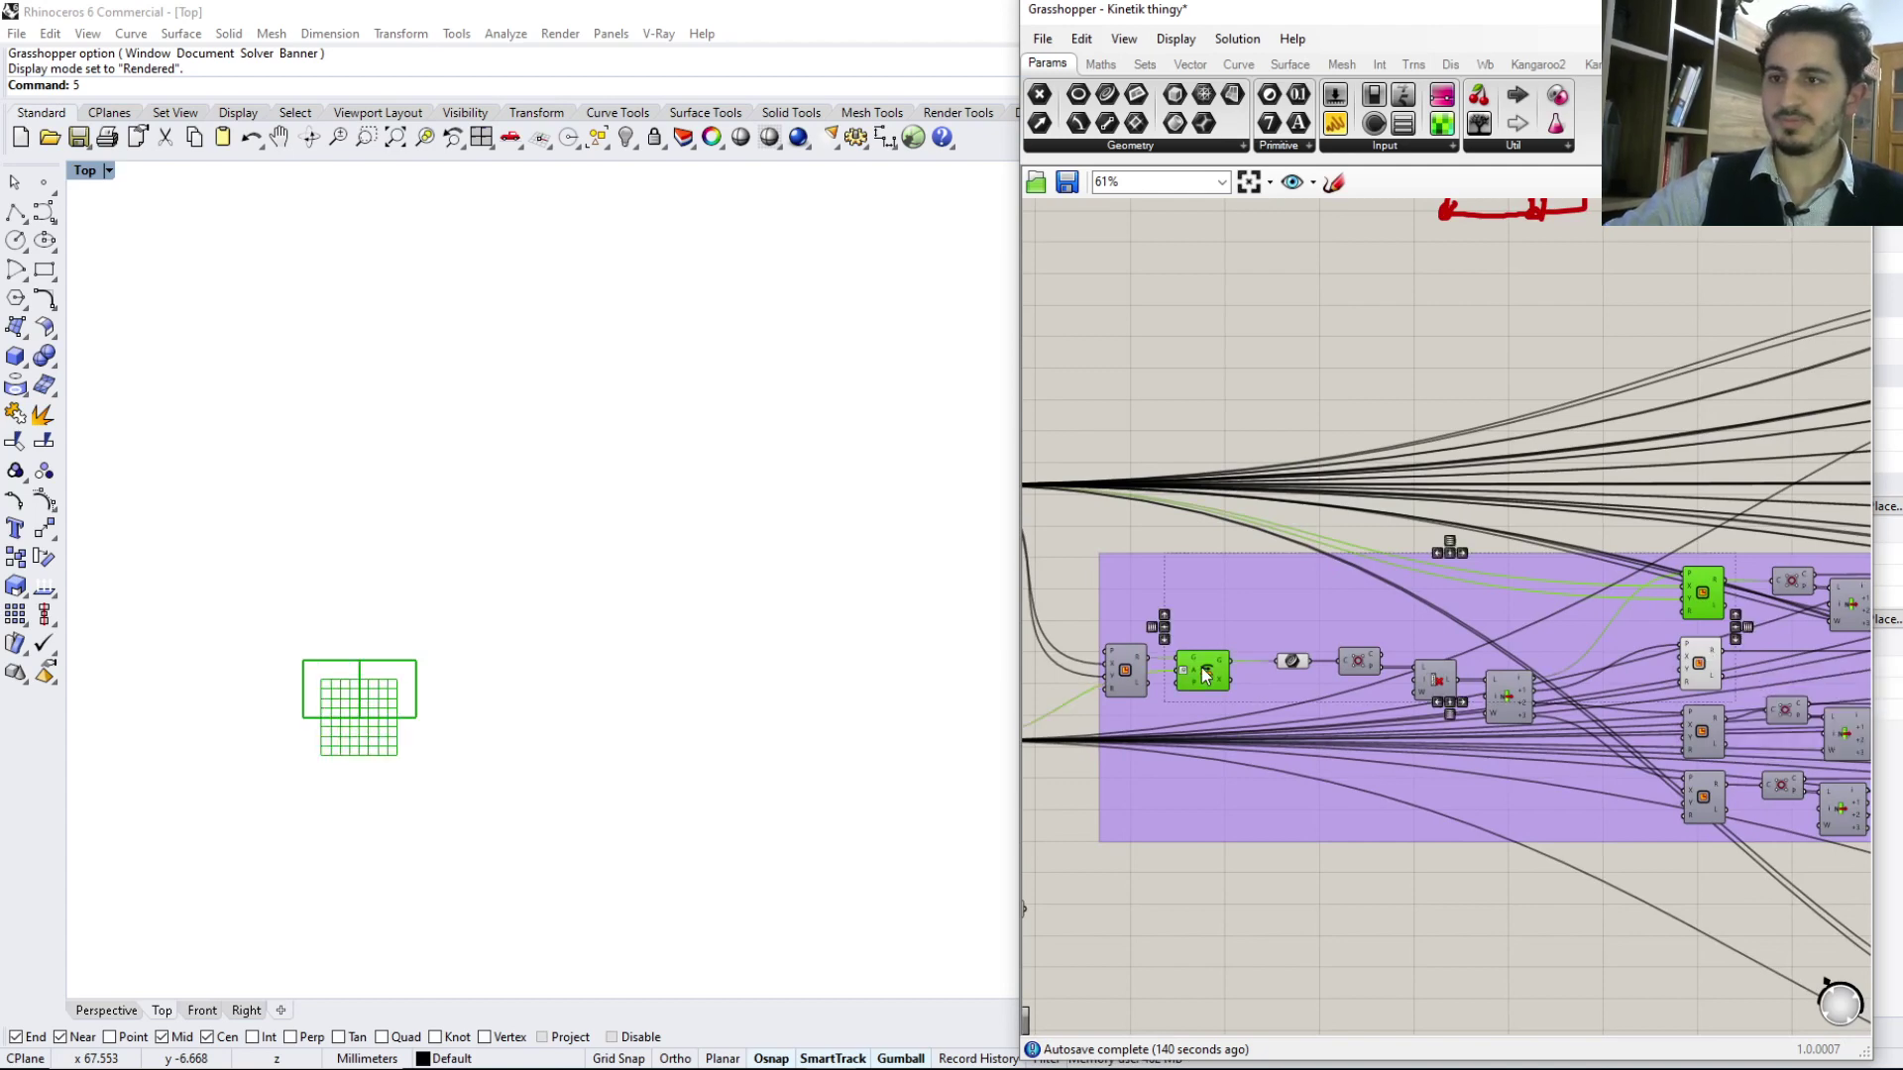
# Preview the uppermost Rectangle together with its Move component to compare the original and shifted squares, and clear the selection
pyautogui.moveTo(1689, 674); pyautogui.dragTo(1526, 659, button='right')
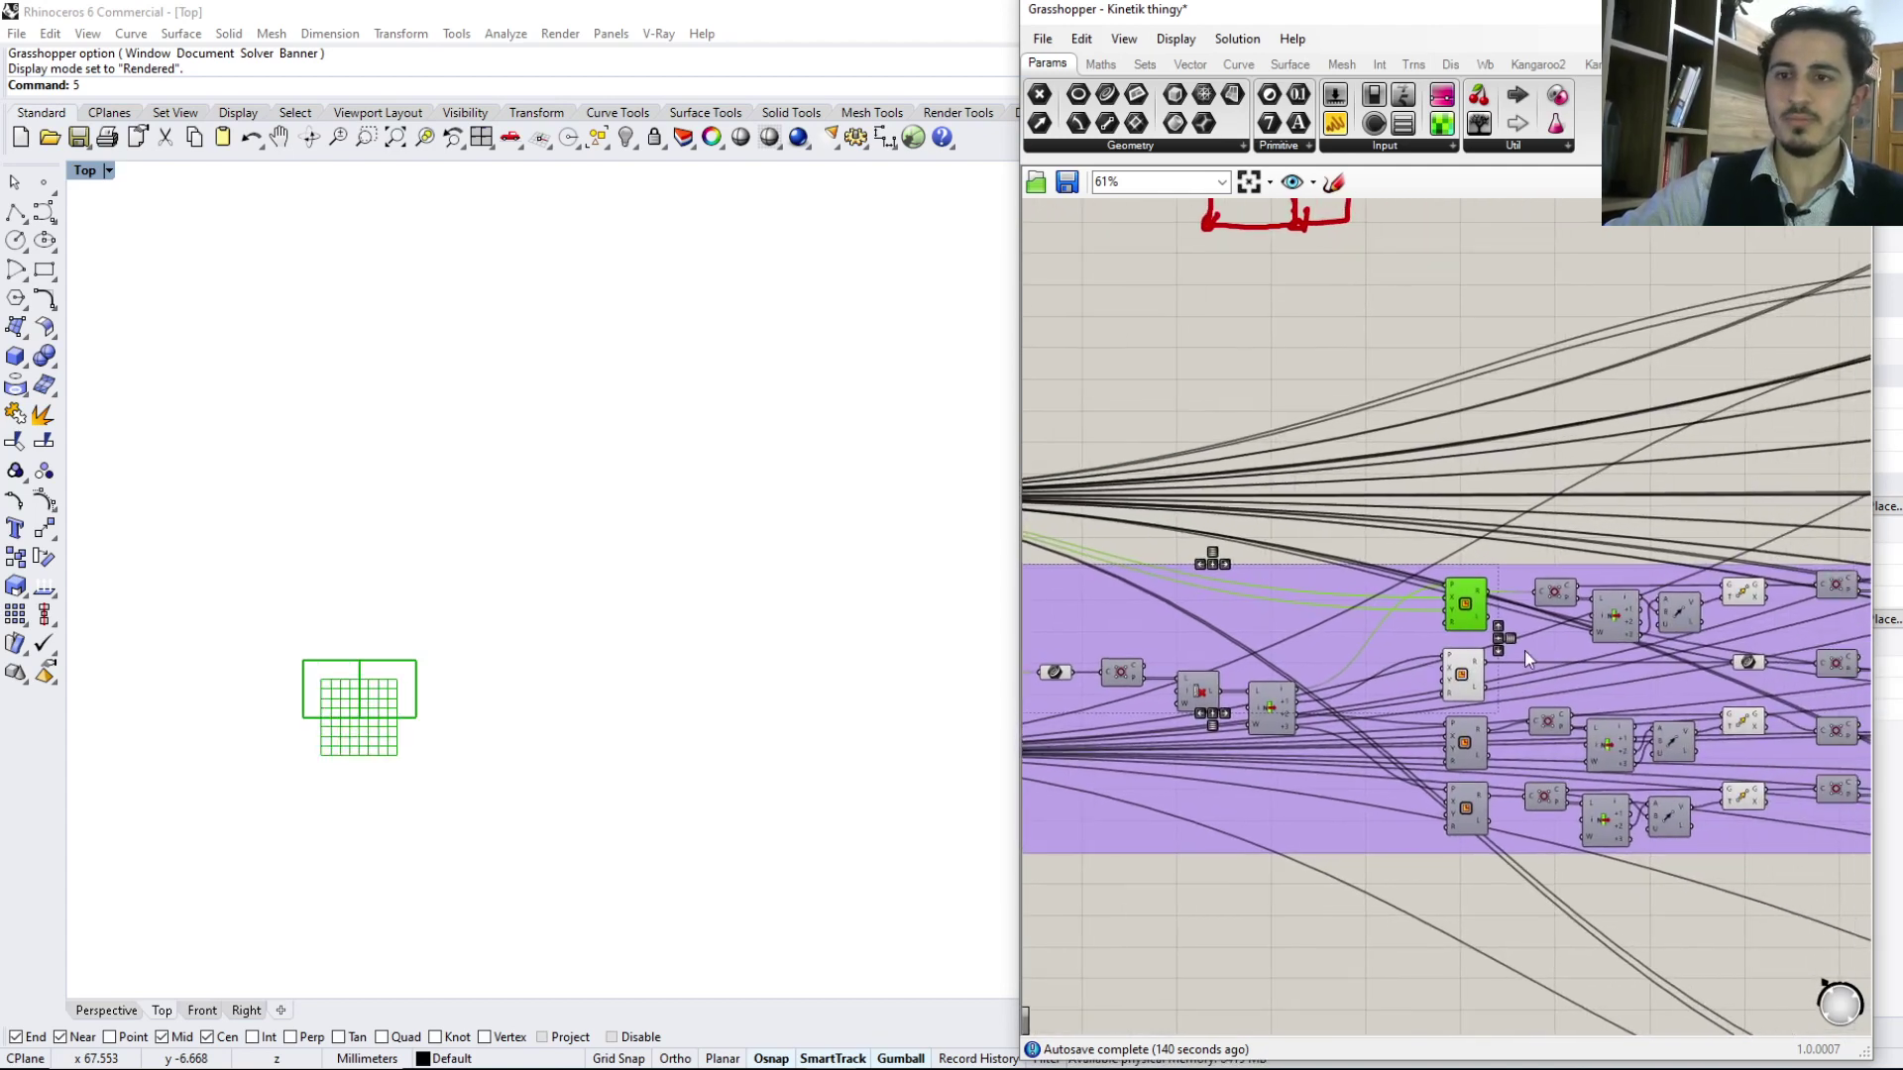
pyautogui.click(1467, 602)
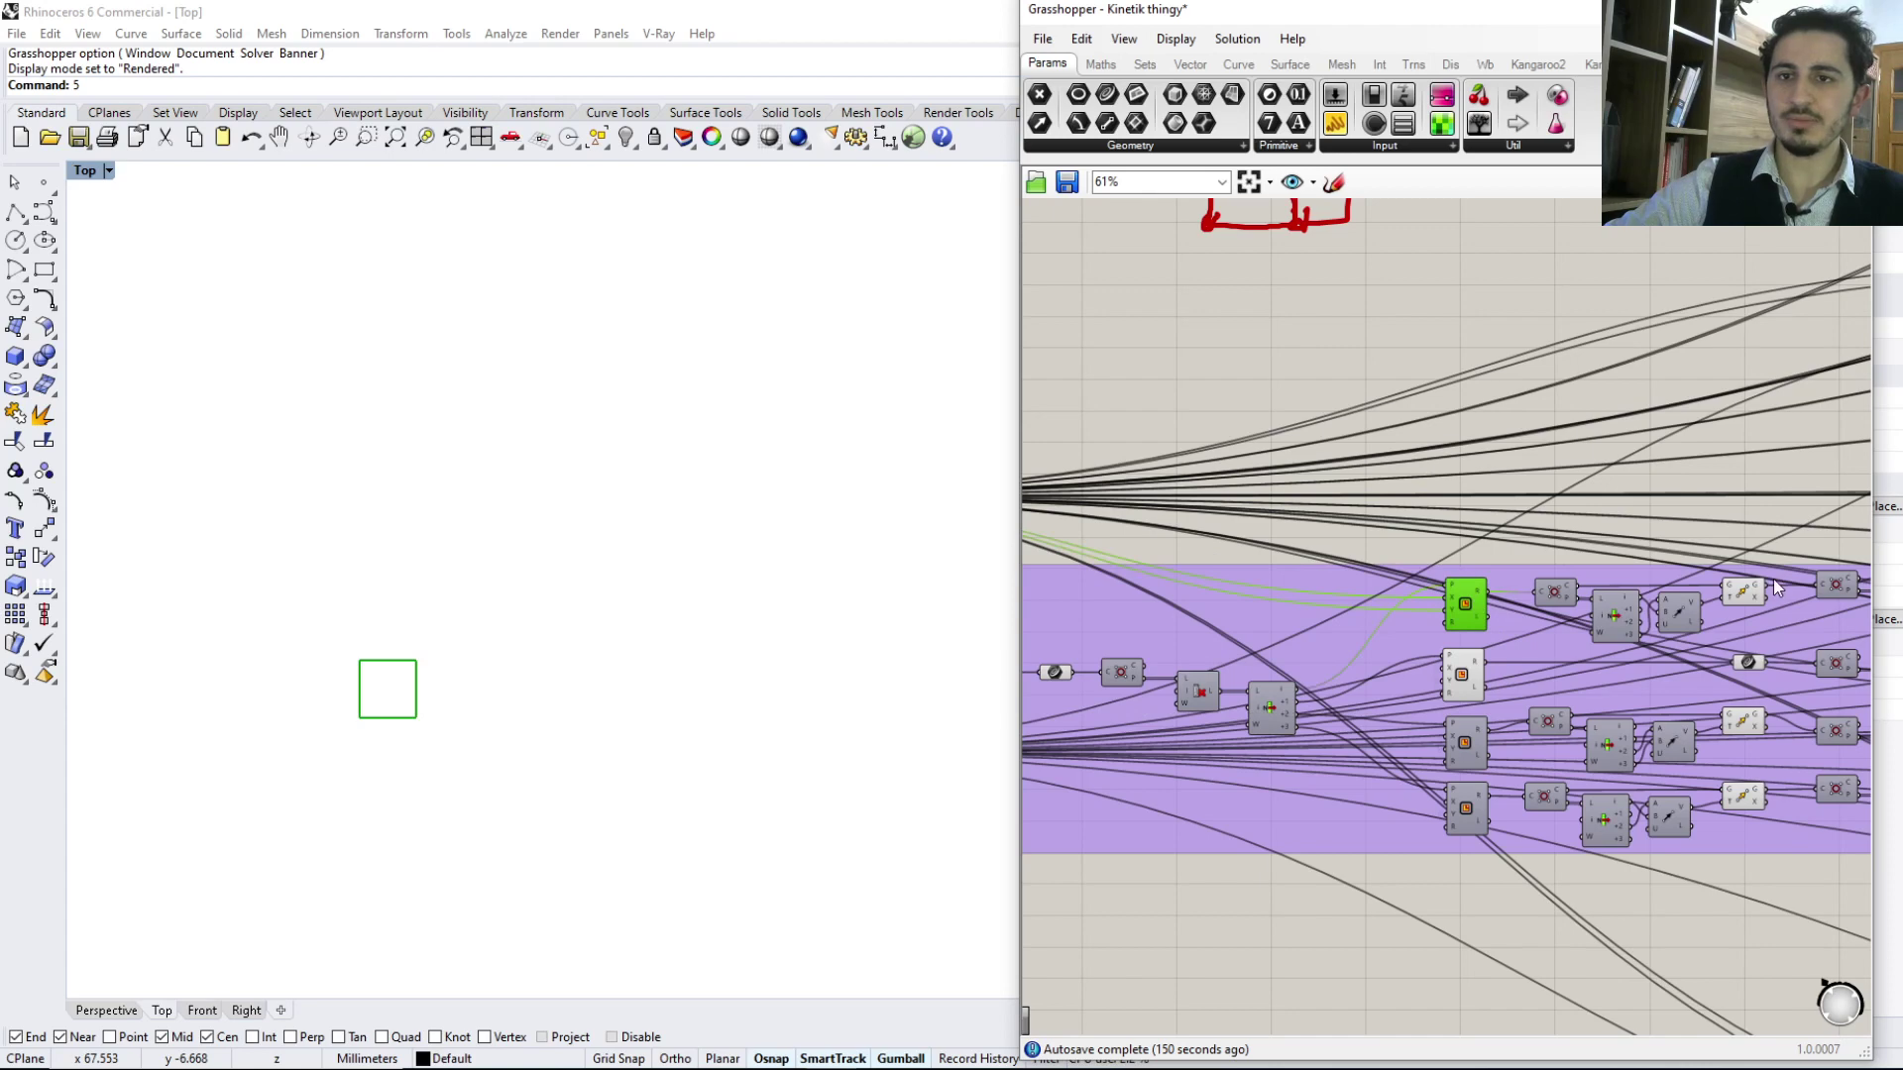
pyautogui.keyDown('shift'); pyautogui.click(1747, 593); pyautogui.keyUp('shift')
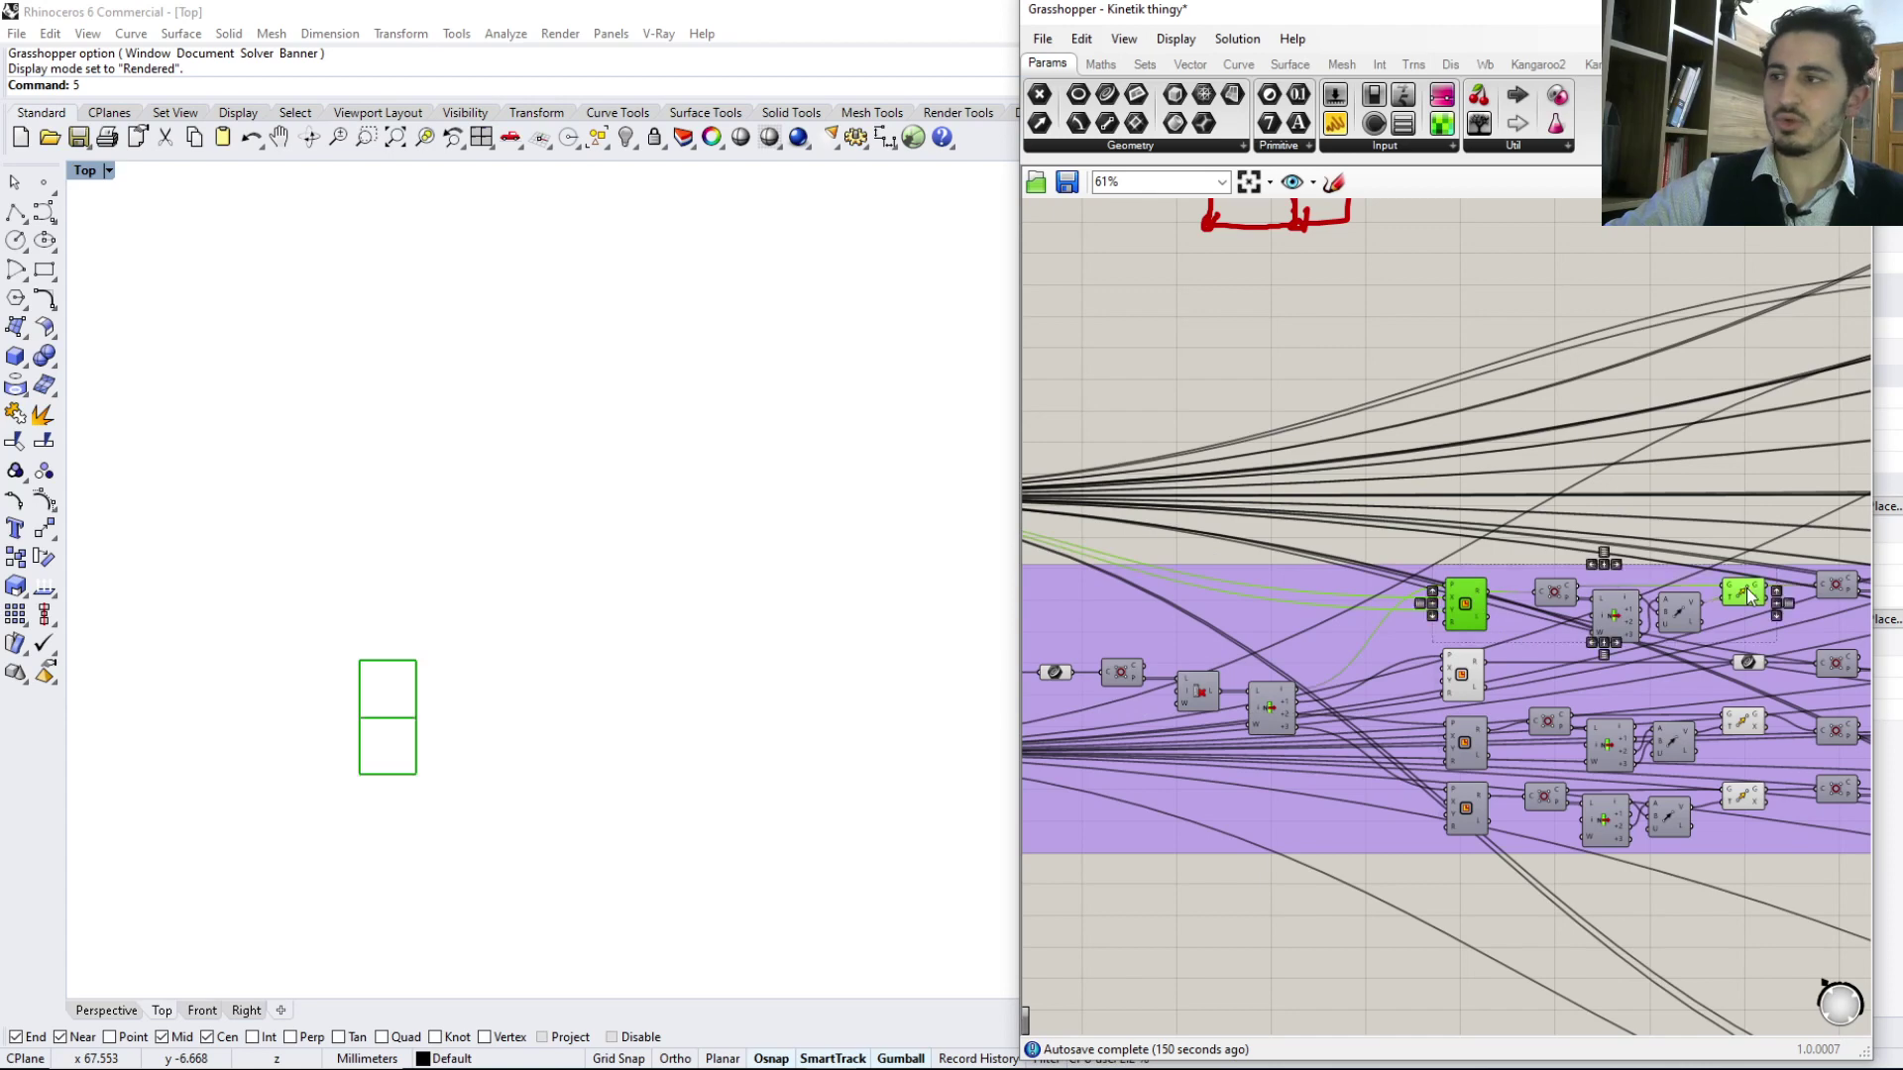
pyautogui.click(1494, 497)
# Select the curve parameter after the Rotate component plus the column of three Moves and one curve parameter to preview the five-square unit
pyautogui.moveTo(1494, 634); pyautogui.dragTo(1687, 647, button='right')
pyautogui.click(1160, 691)
pyautogui.moveTo(1567, 717); pyautogui.dragTo(1347, 727, button='right')
pyautogui.moveTo(1556, 700); pyautogui.dragTo(1711, 691, button='right')
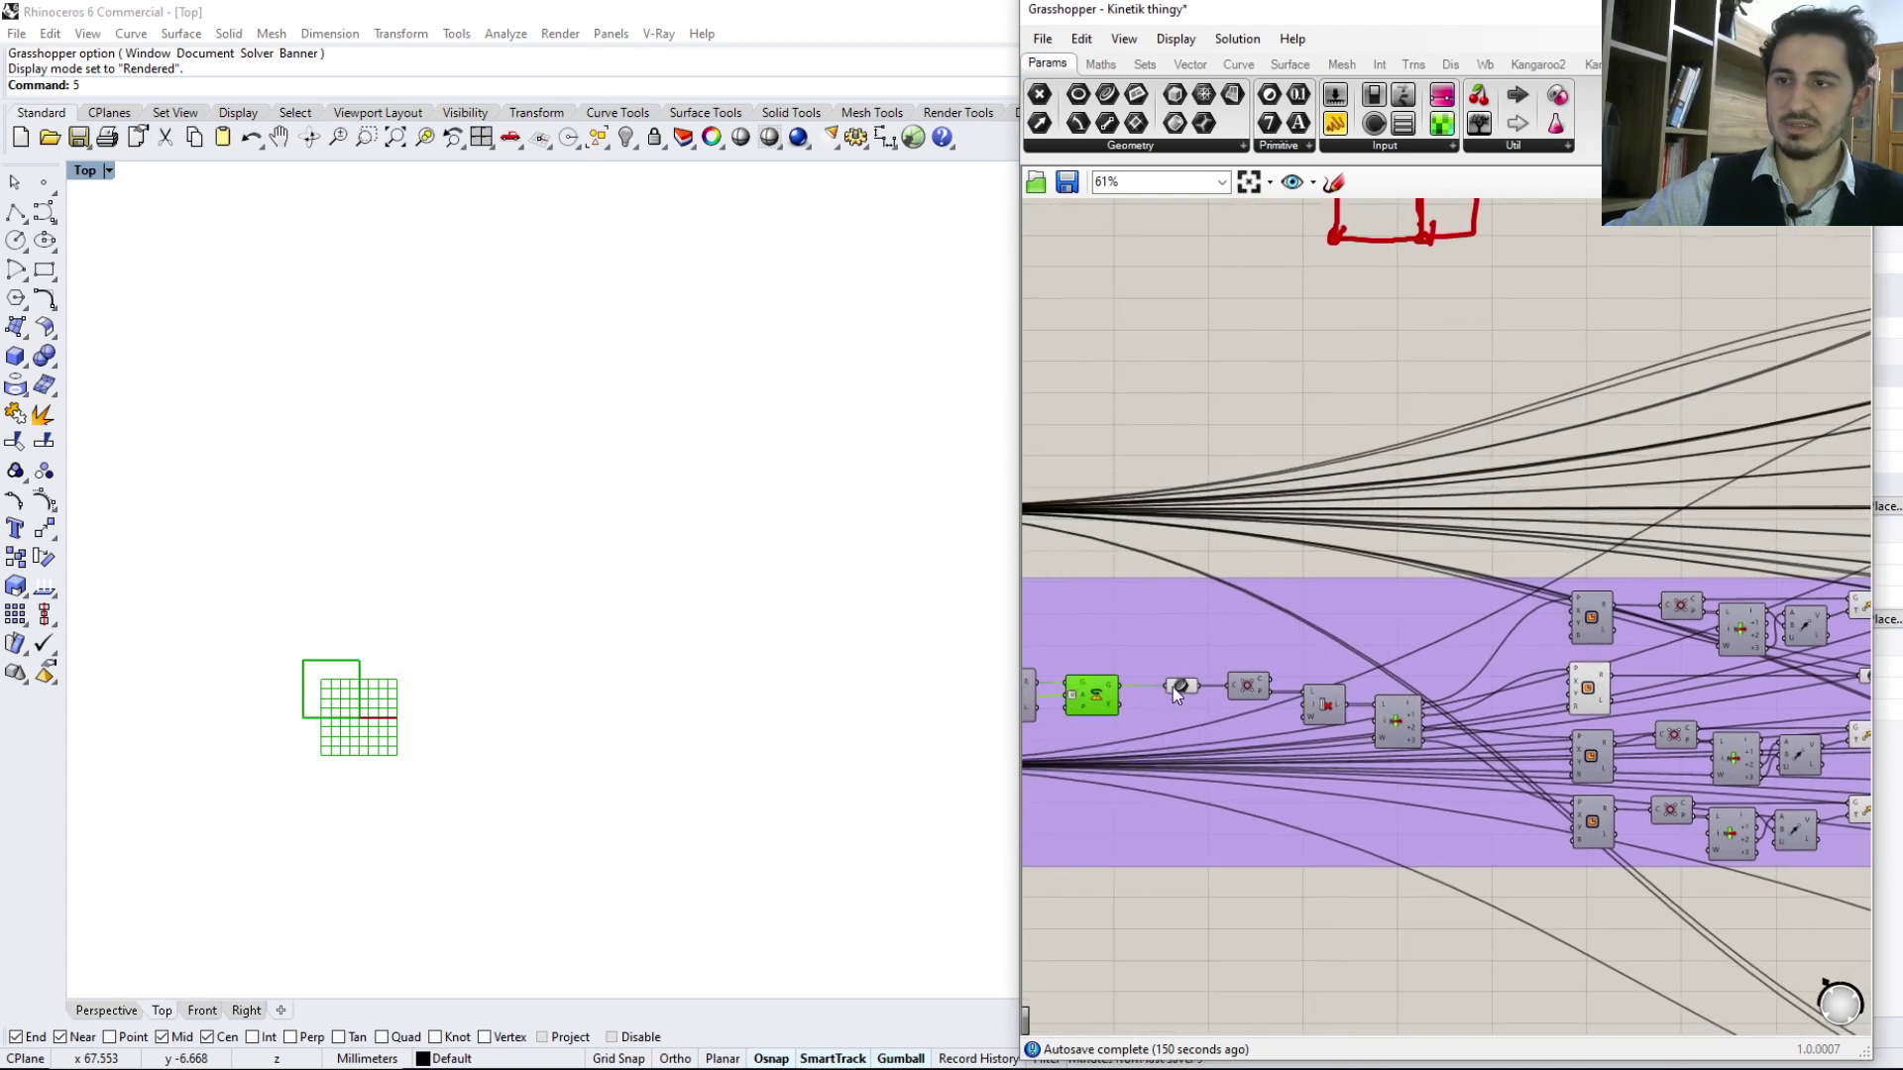
pyautogui.click(1183, 685)
pyautogui.moveTo(1493, 673); pyautogui.dragTo(1290, 664, button='right')
pyautogui.click(1659, 599)
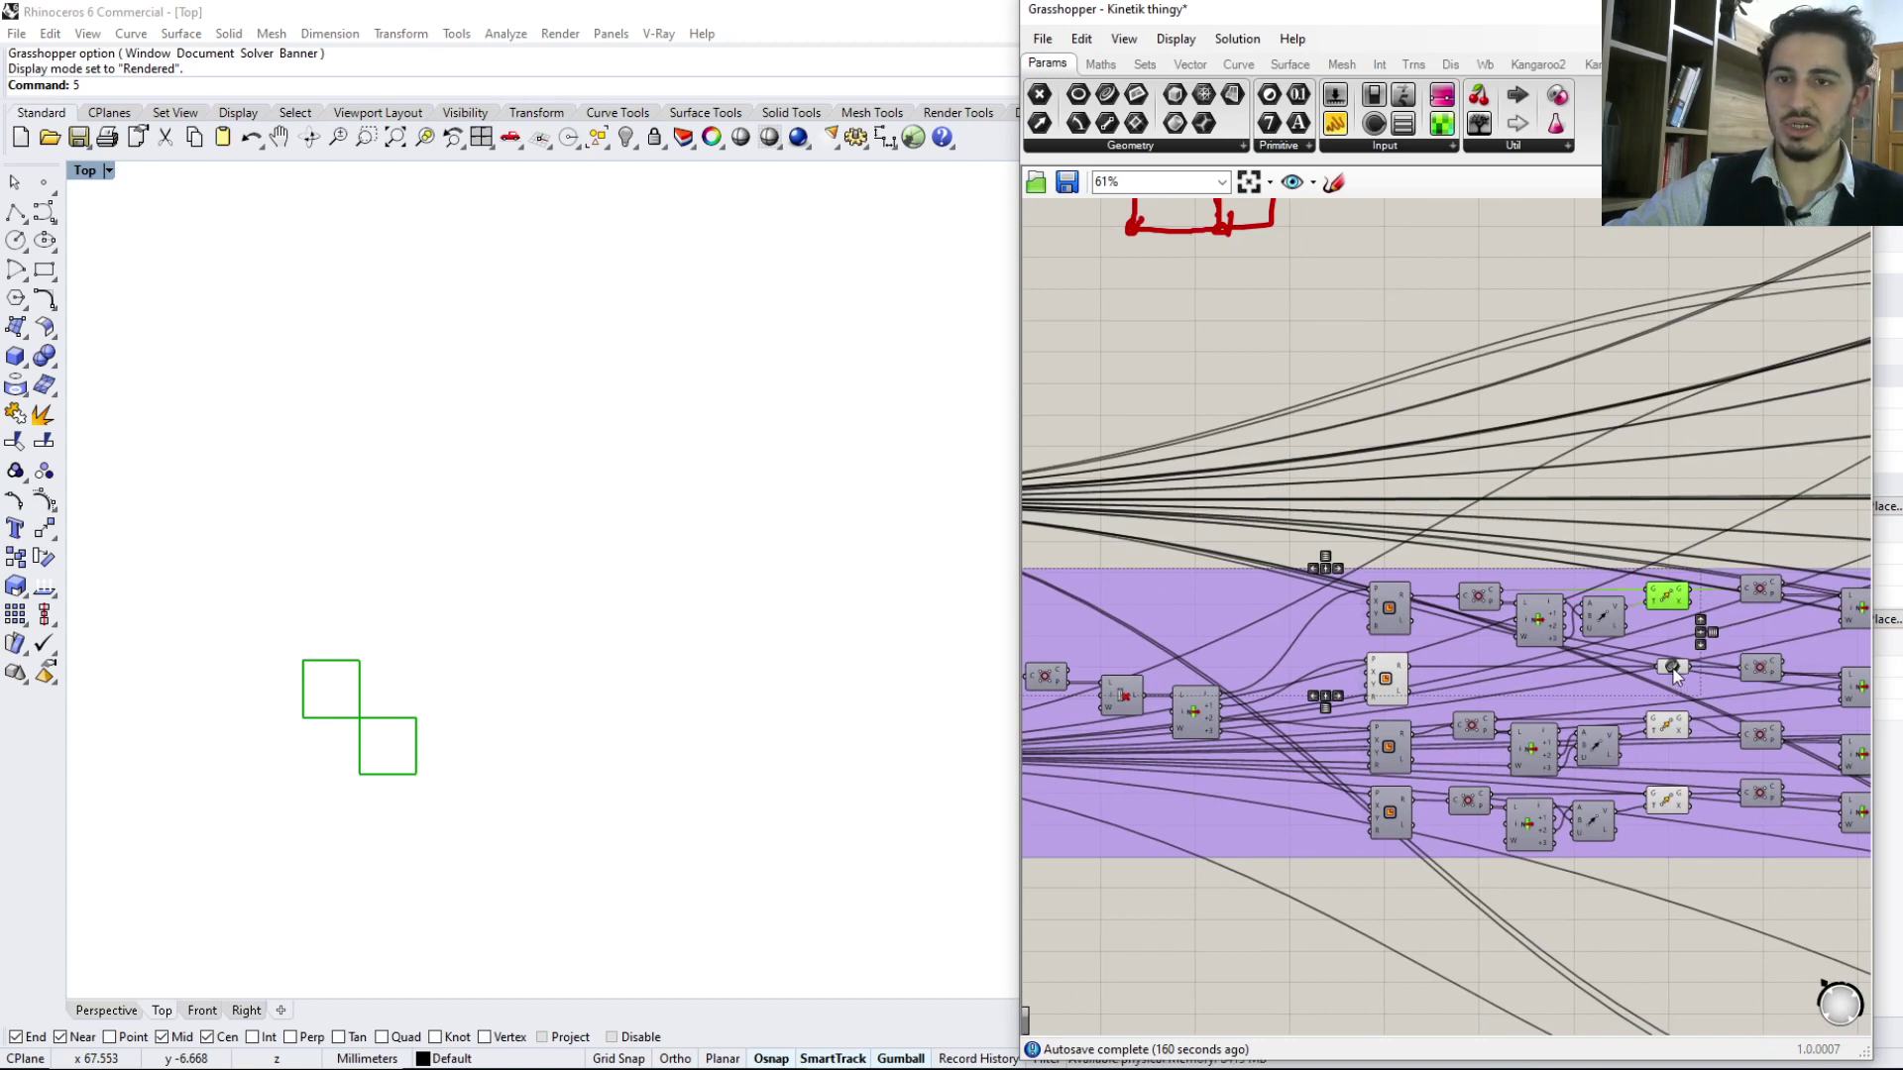
pyautogui.click(1672, 667)
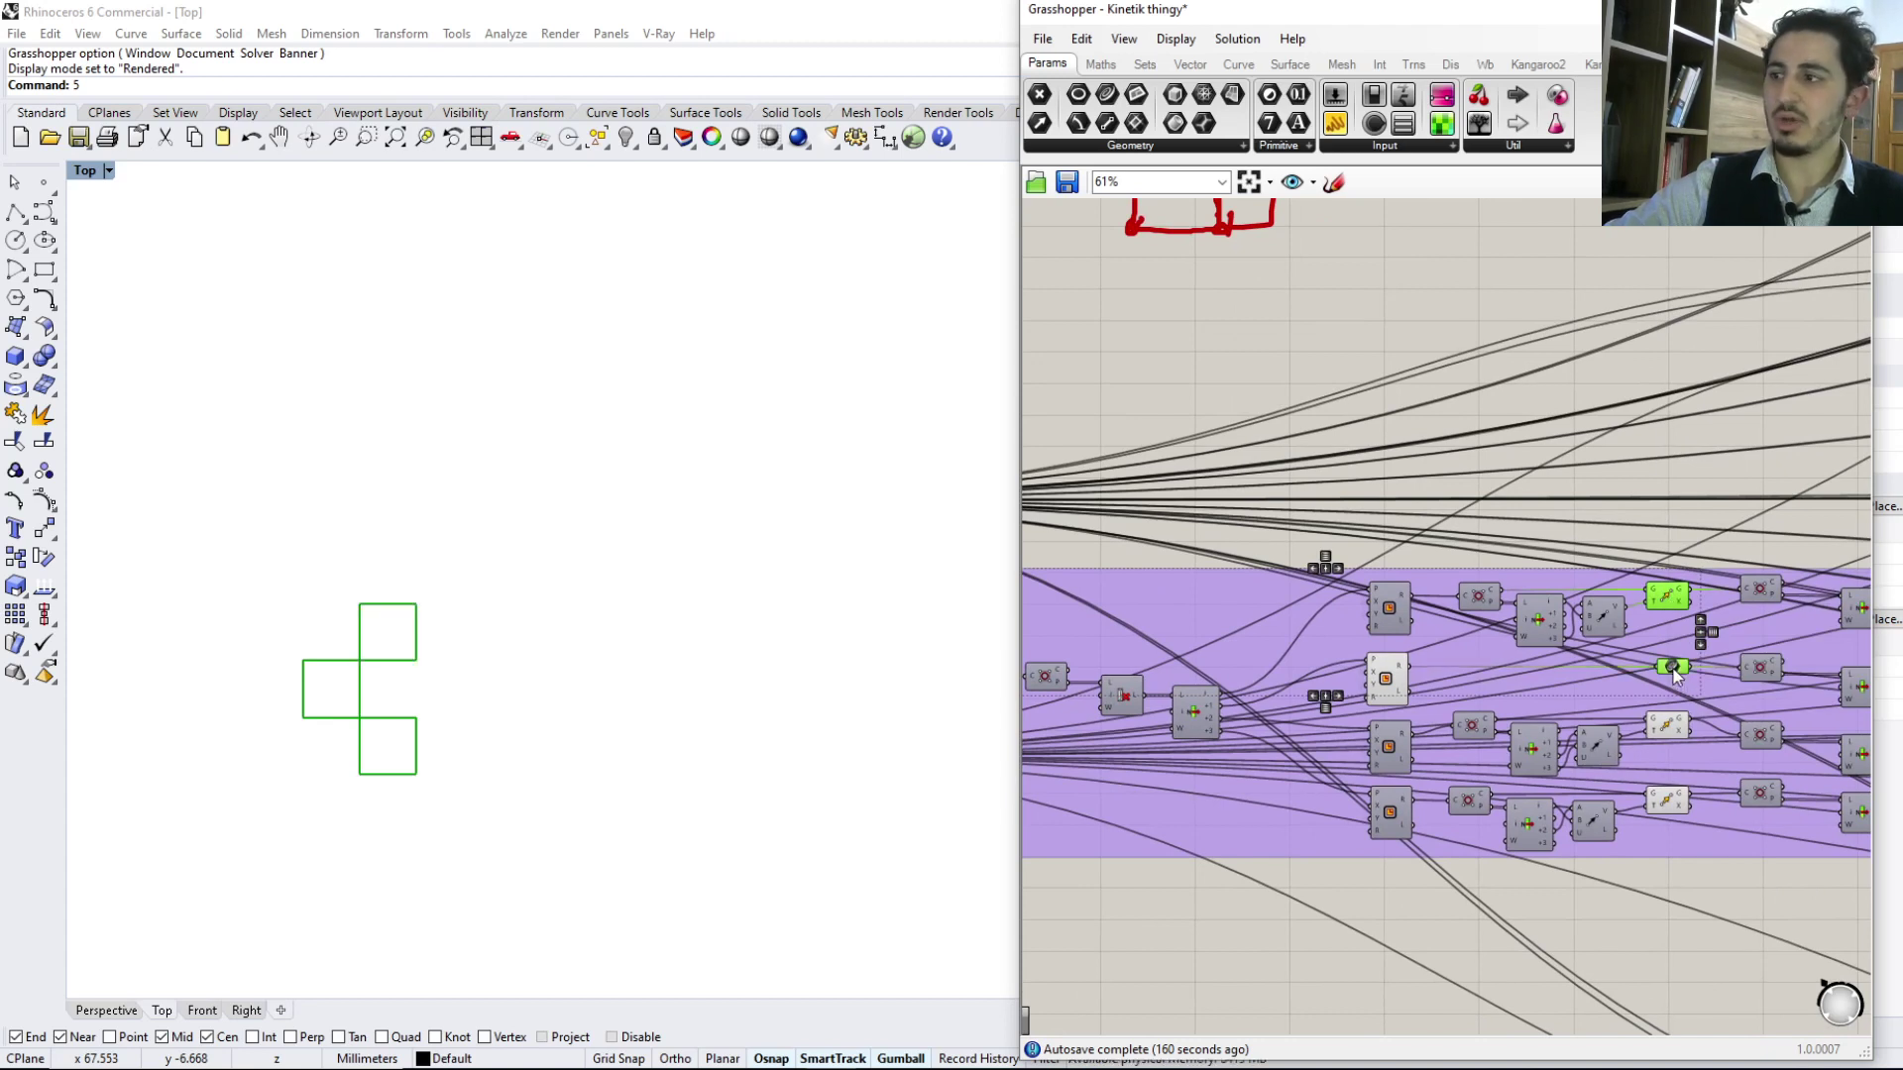
pyautogui.keyDown('shift'); pyautogui.click(1669, 727); pyautogui.keyUp('shift')
pyautogui.keyDown('shift'); pyautogui.click(1662, 807); pyautogui.keyUp('shift')
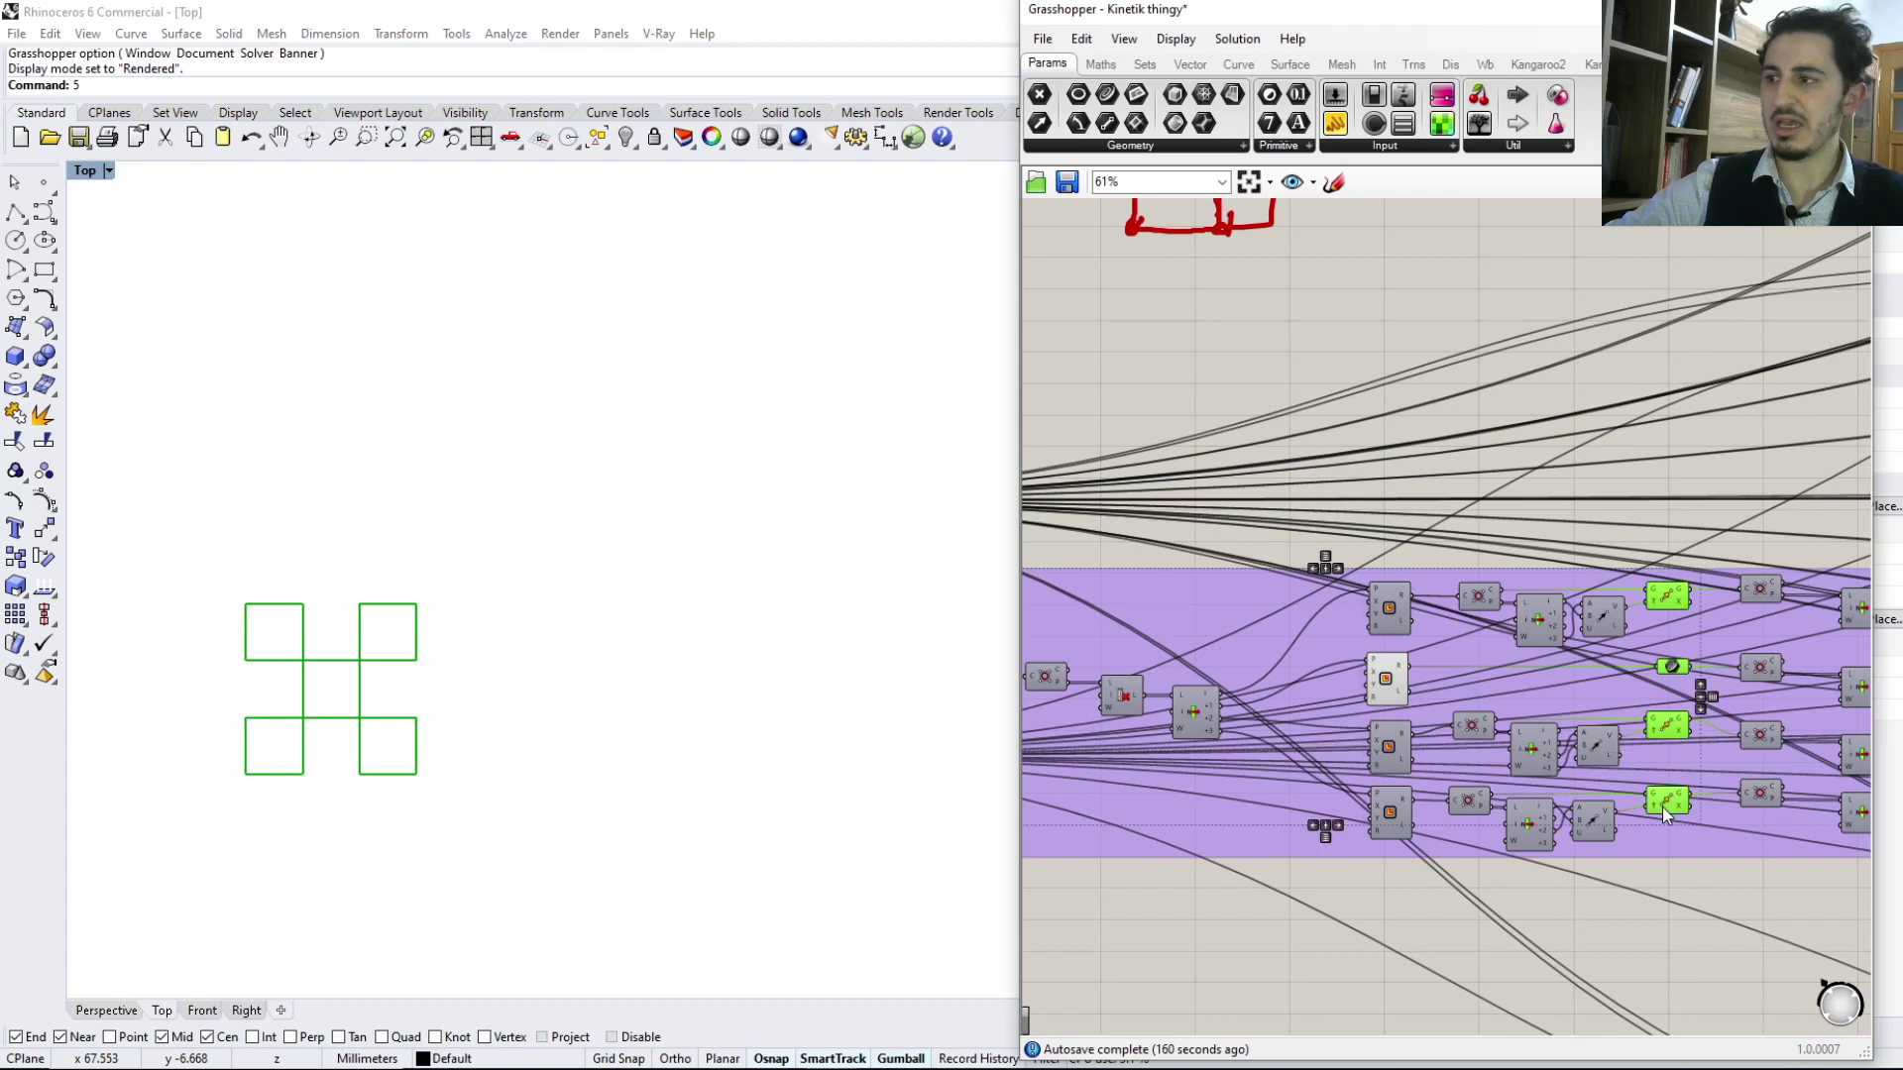
# Lower the rotation Value slider below 90 to pivot the previewed five-square unit
pyautogui.scroll(-4, 1649, 807)
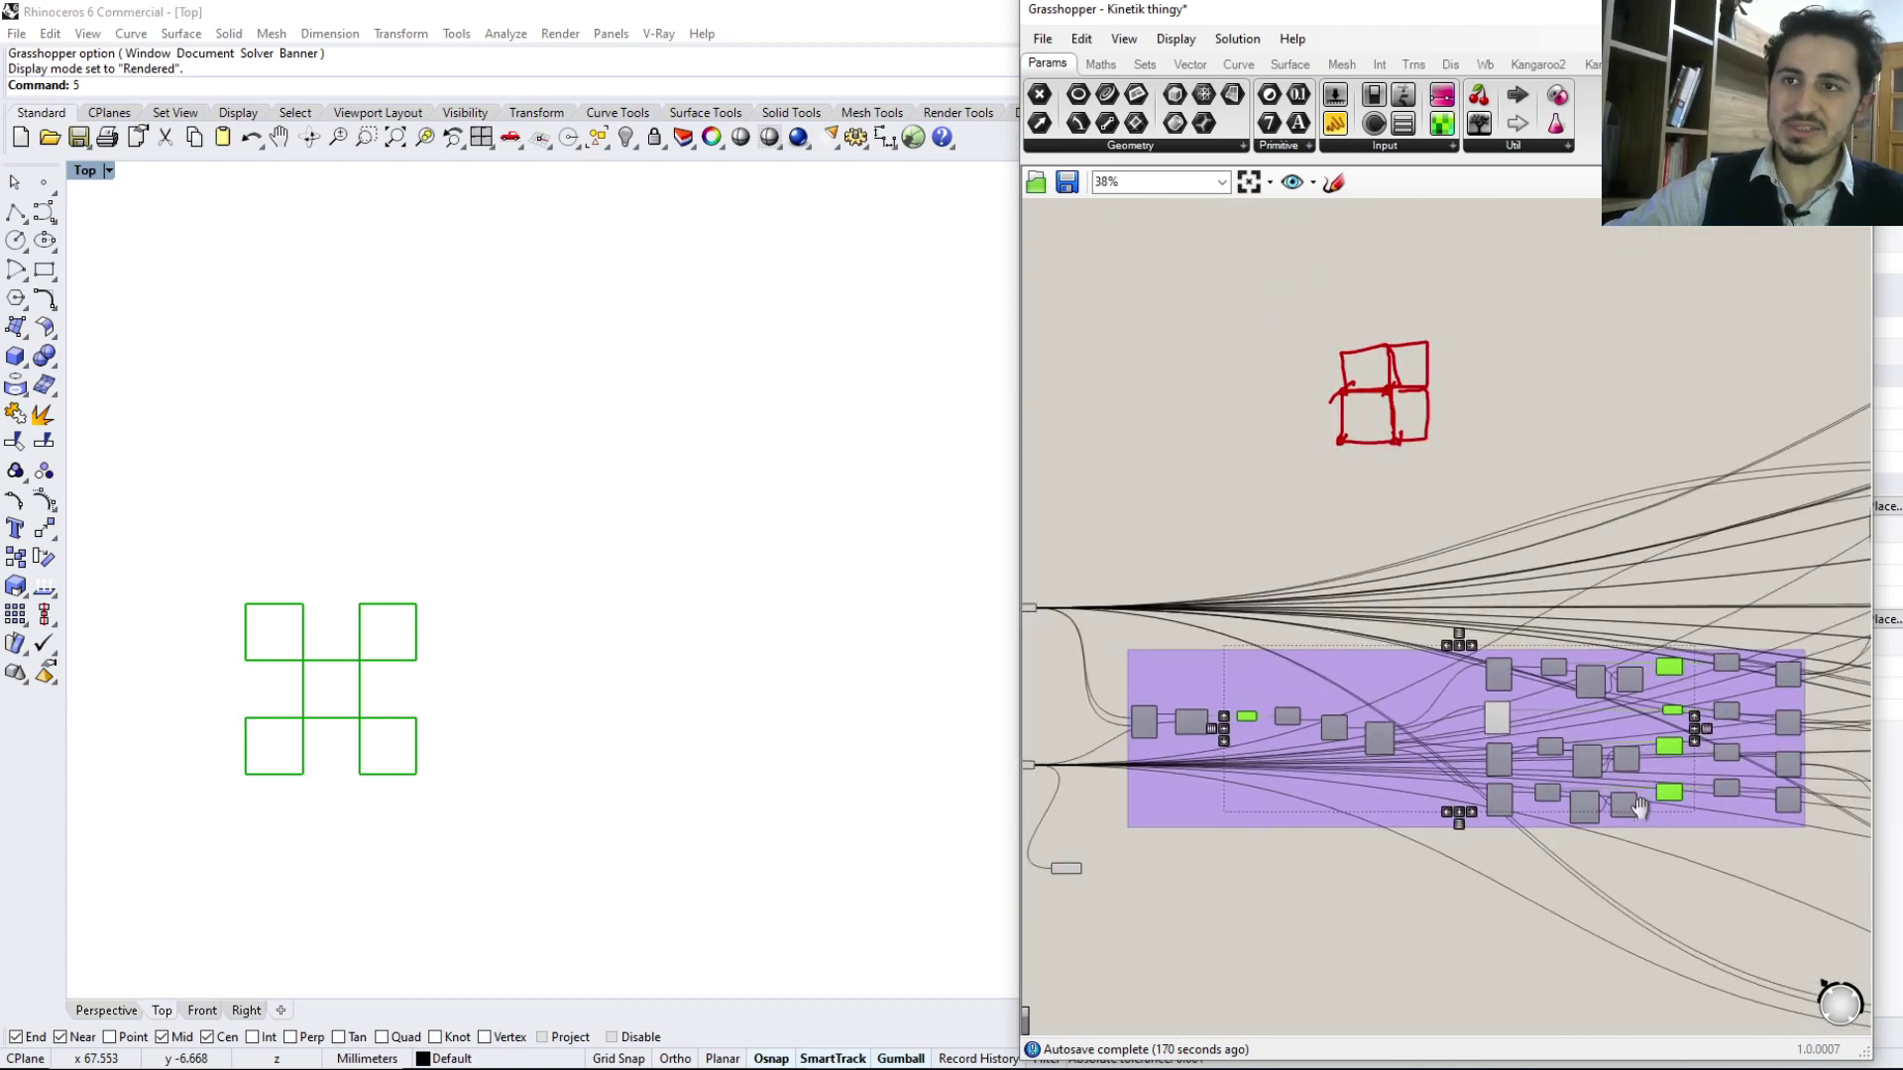
pyautogui.scroll(5, 1668, 773)
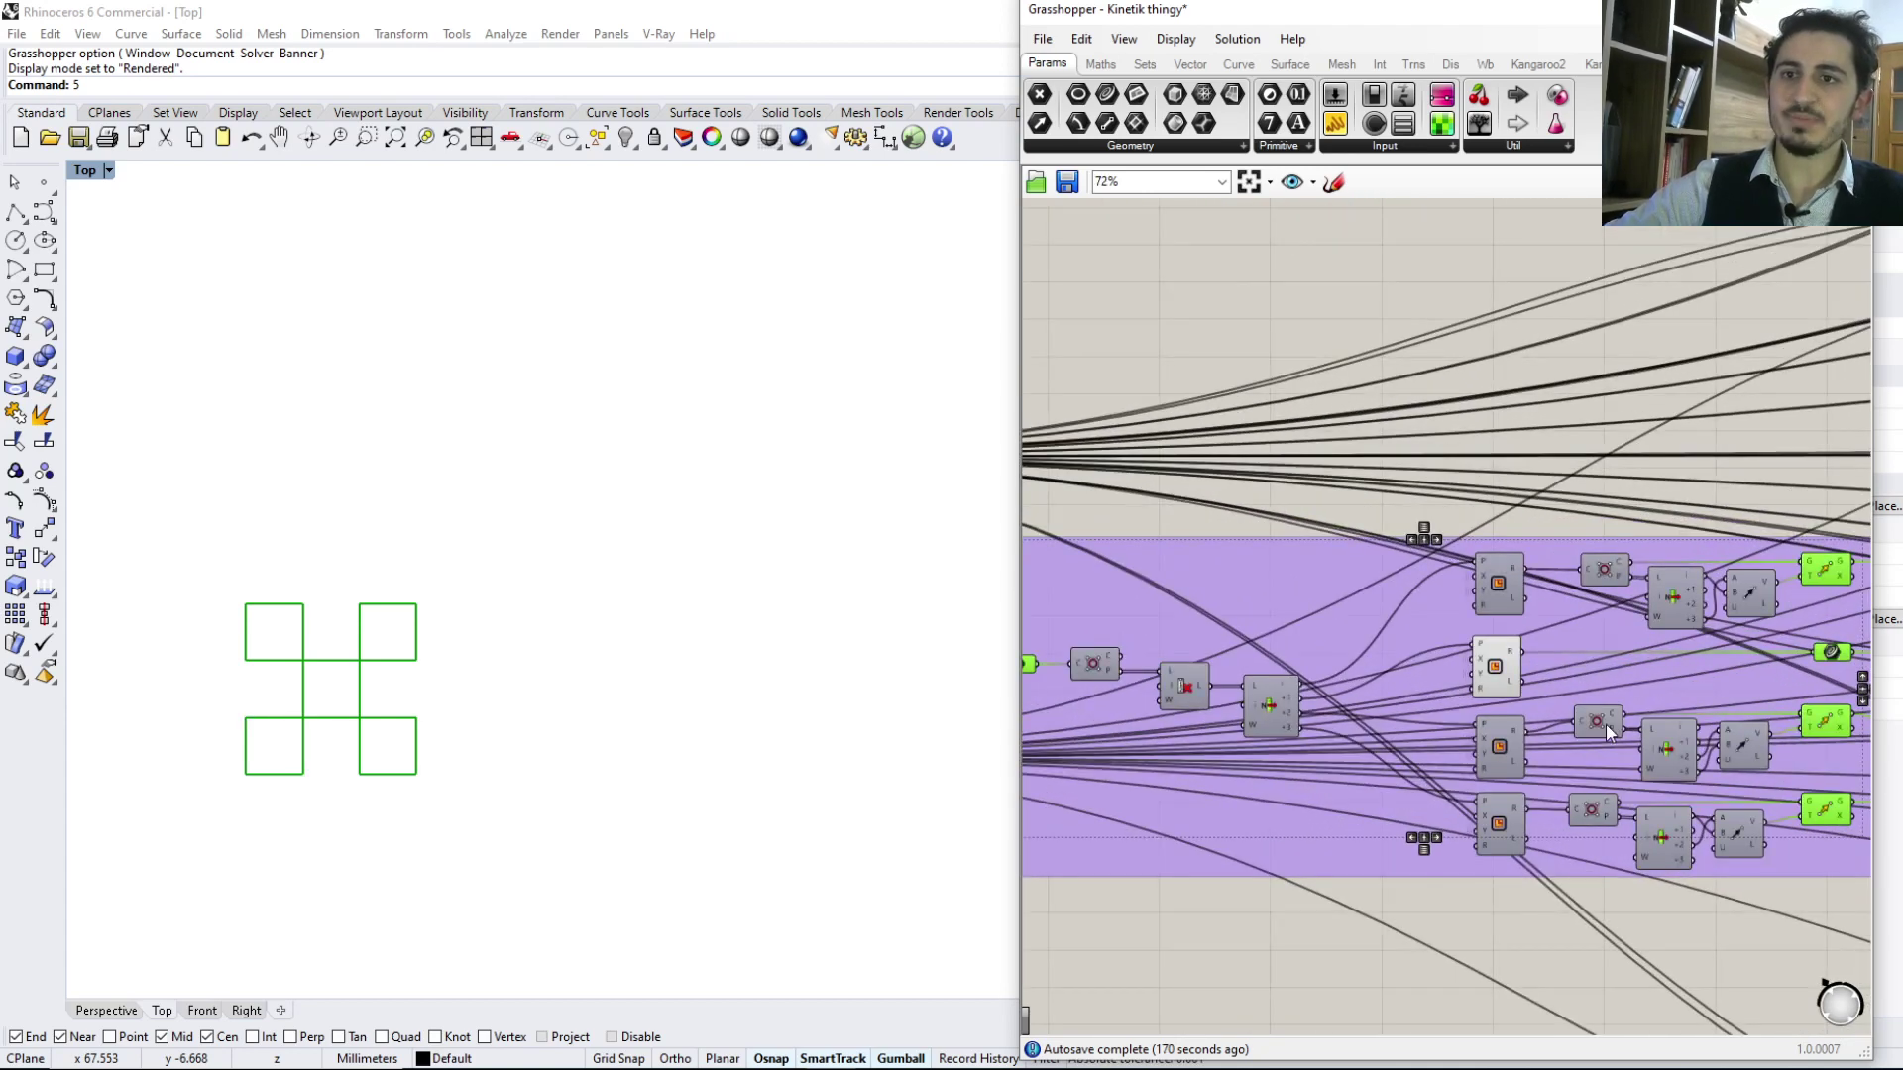
pyautogui.scroll(-5, 1542, 697)
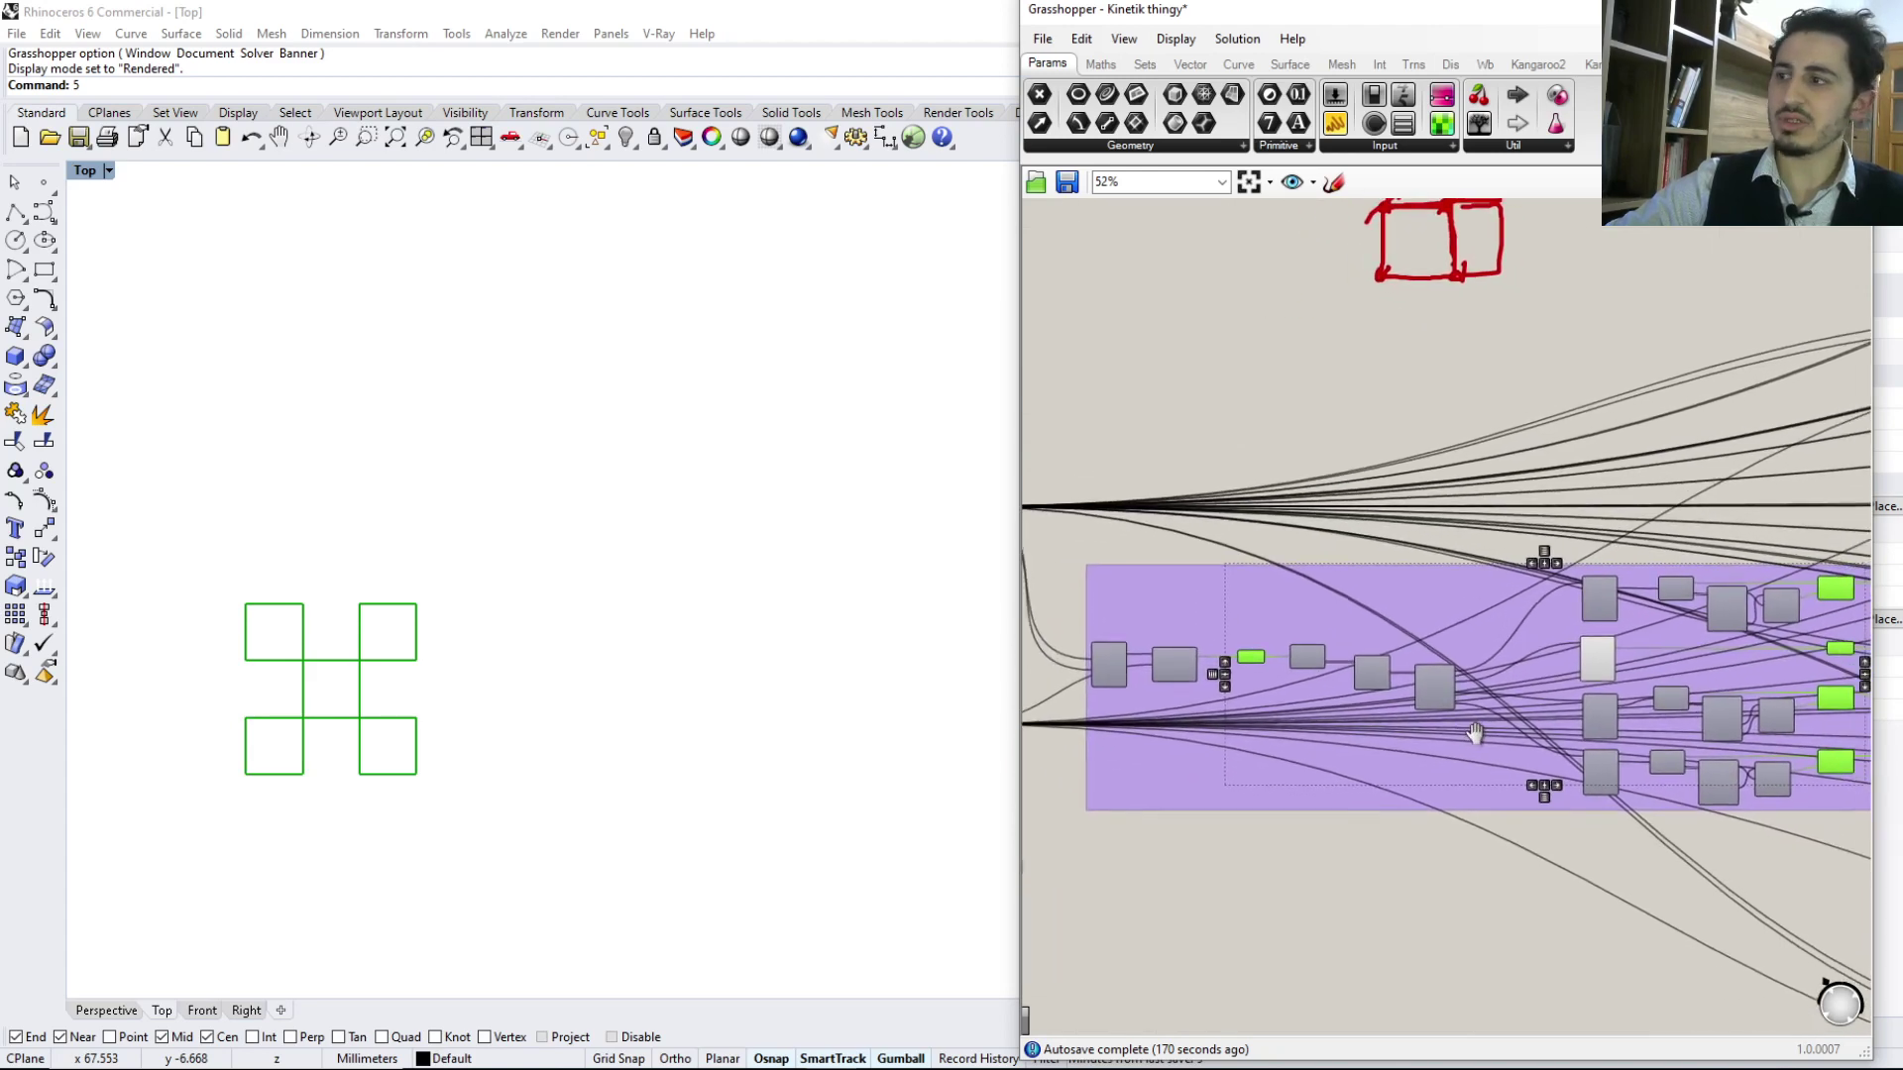
pyautogui.scroll(8, 1378, 729)
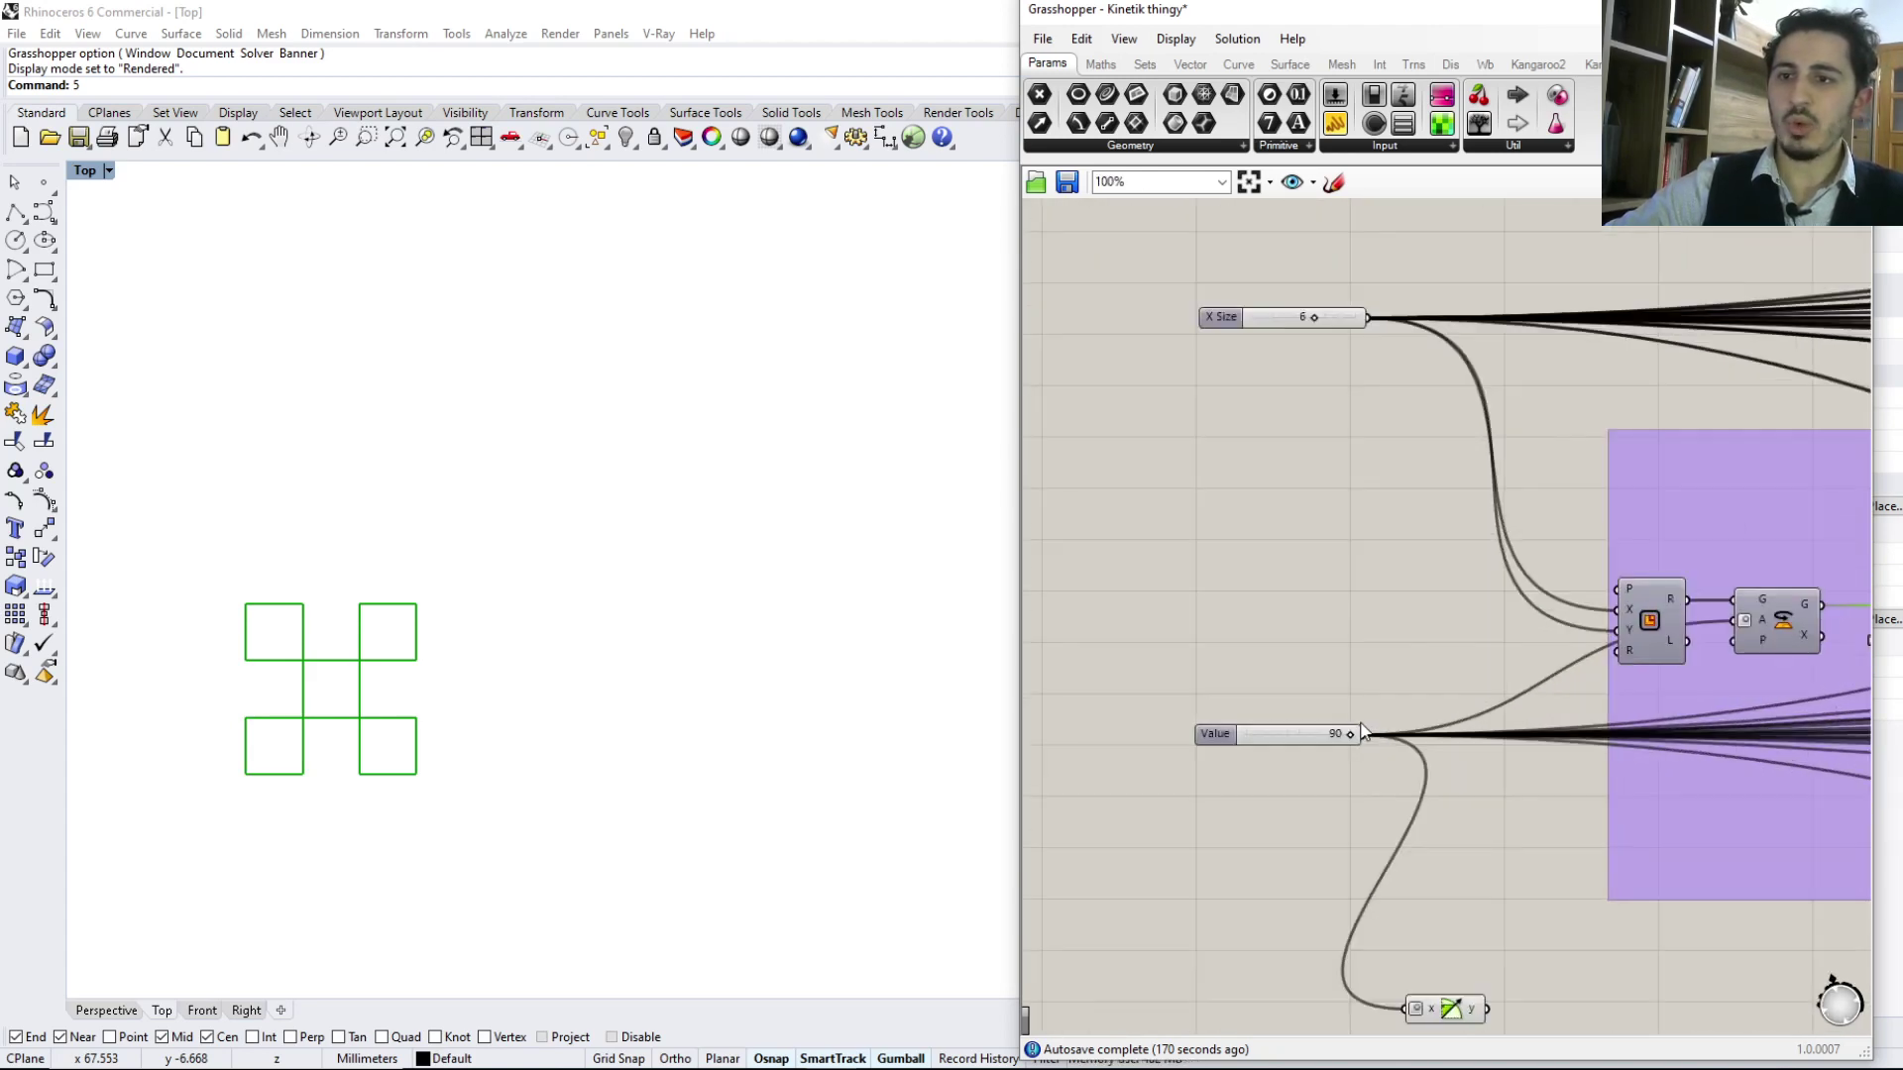
pyautogui.moveTo(1378, 732); pyautogui.dragTo(1326, 776, button='right')
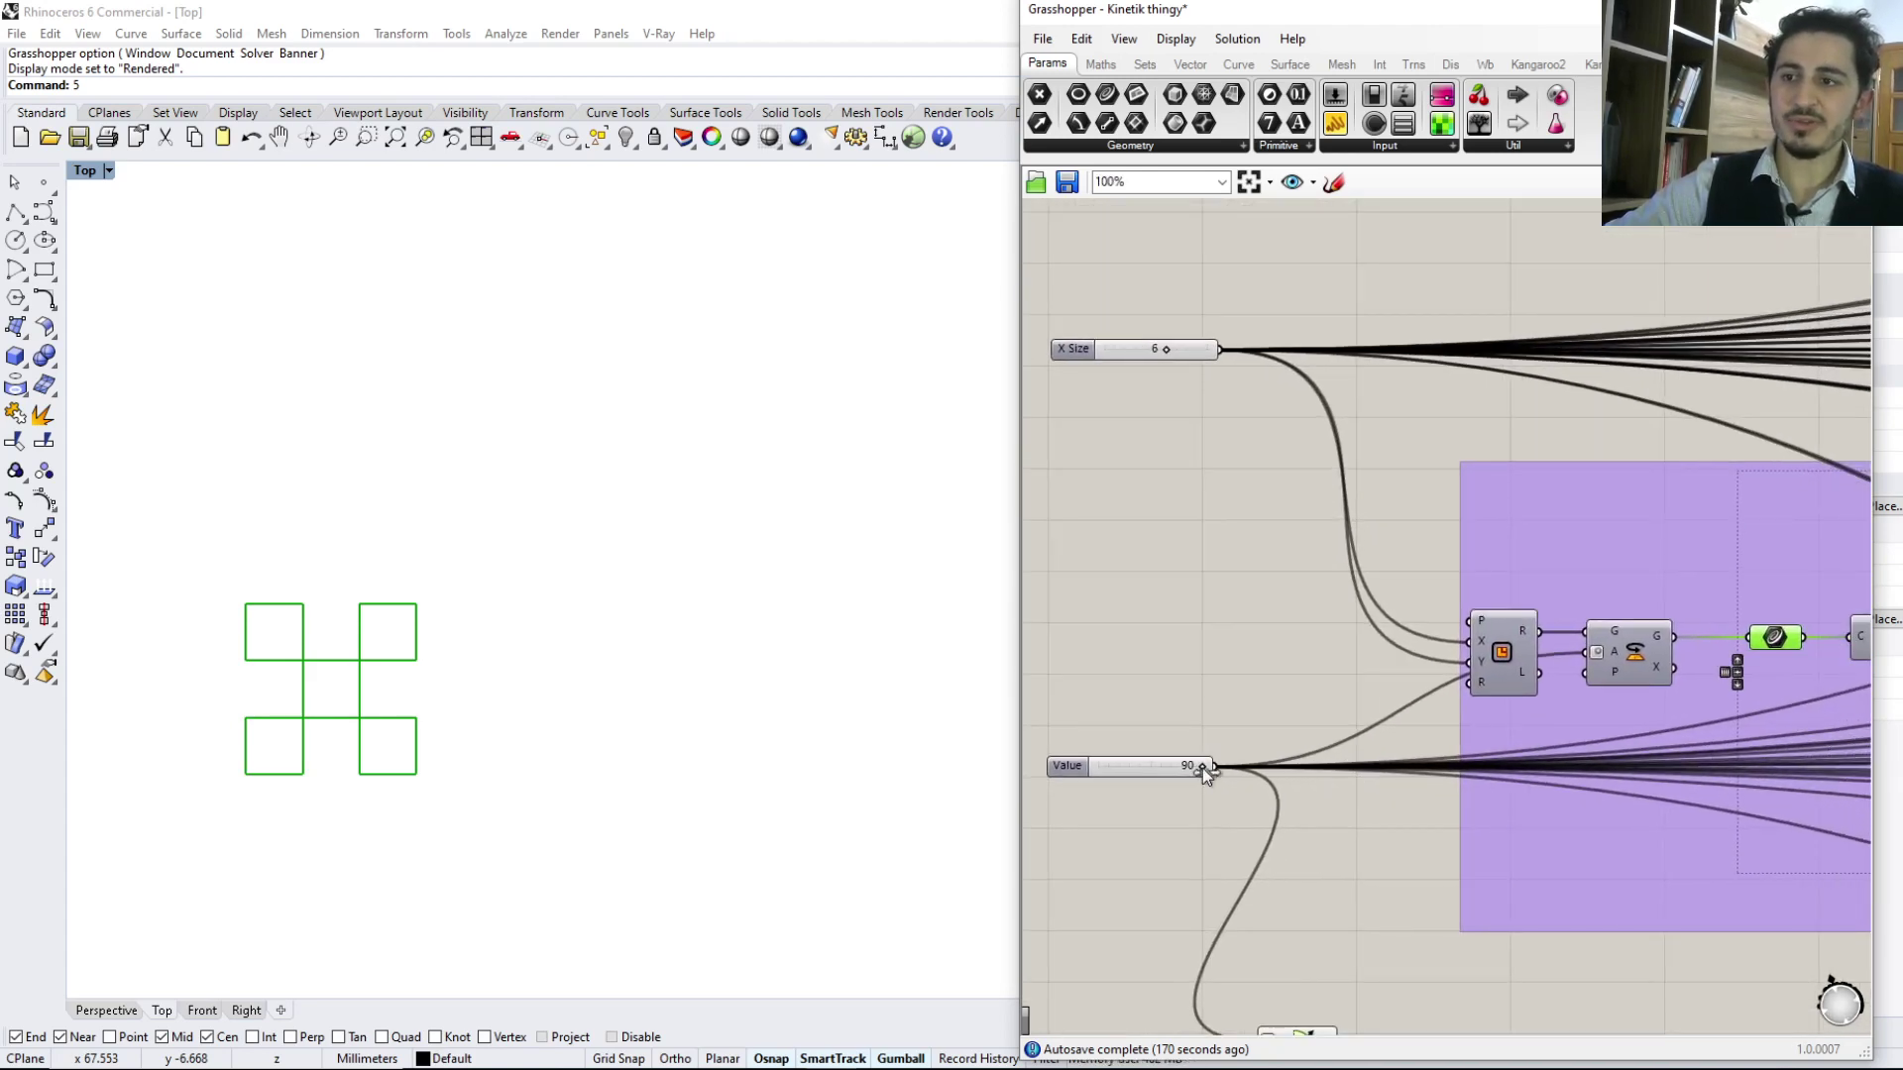
pyautogui.moveTo(1200, 767)
pyautogui.mouseDown()
pyautogui.moveTo(1086, 775)
pyautogui.moveTo(1209, 771)
pyautogui.moveTo(1097, 777)
pyautogui.moveTo(1186, 766)
pyautogui.mouseUp()
# Select every component in the first group and examine how its outputs feed the following purple groups
pyautogui.scroll(-5, 1288, 769)
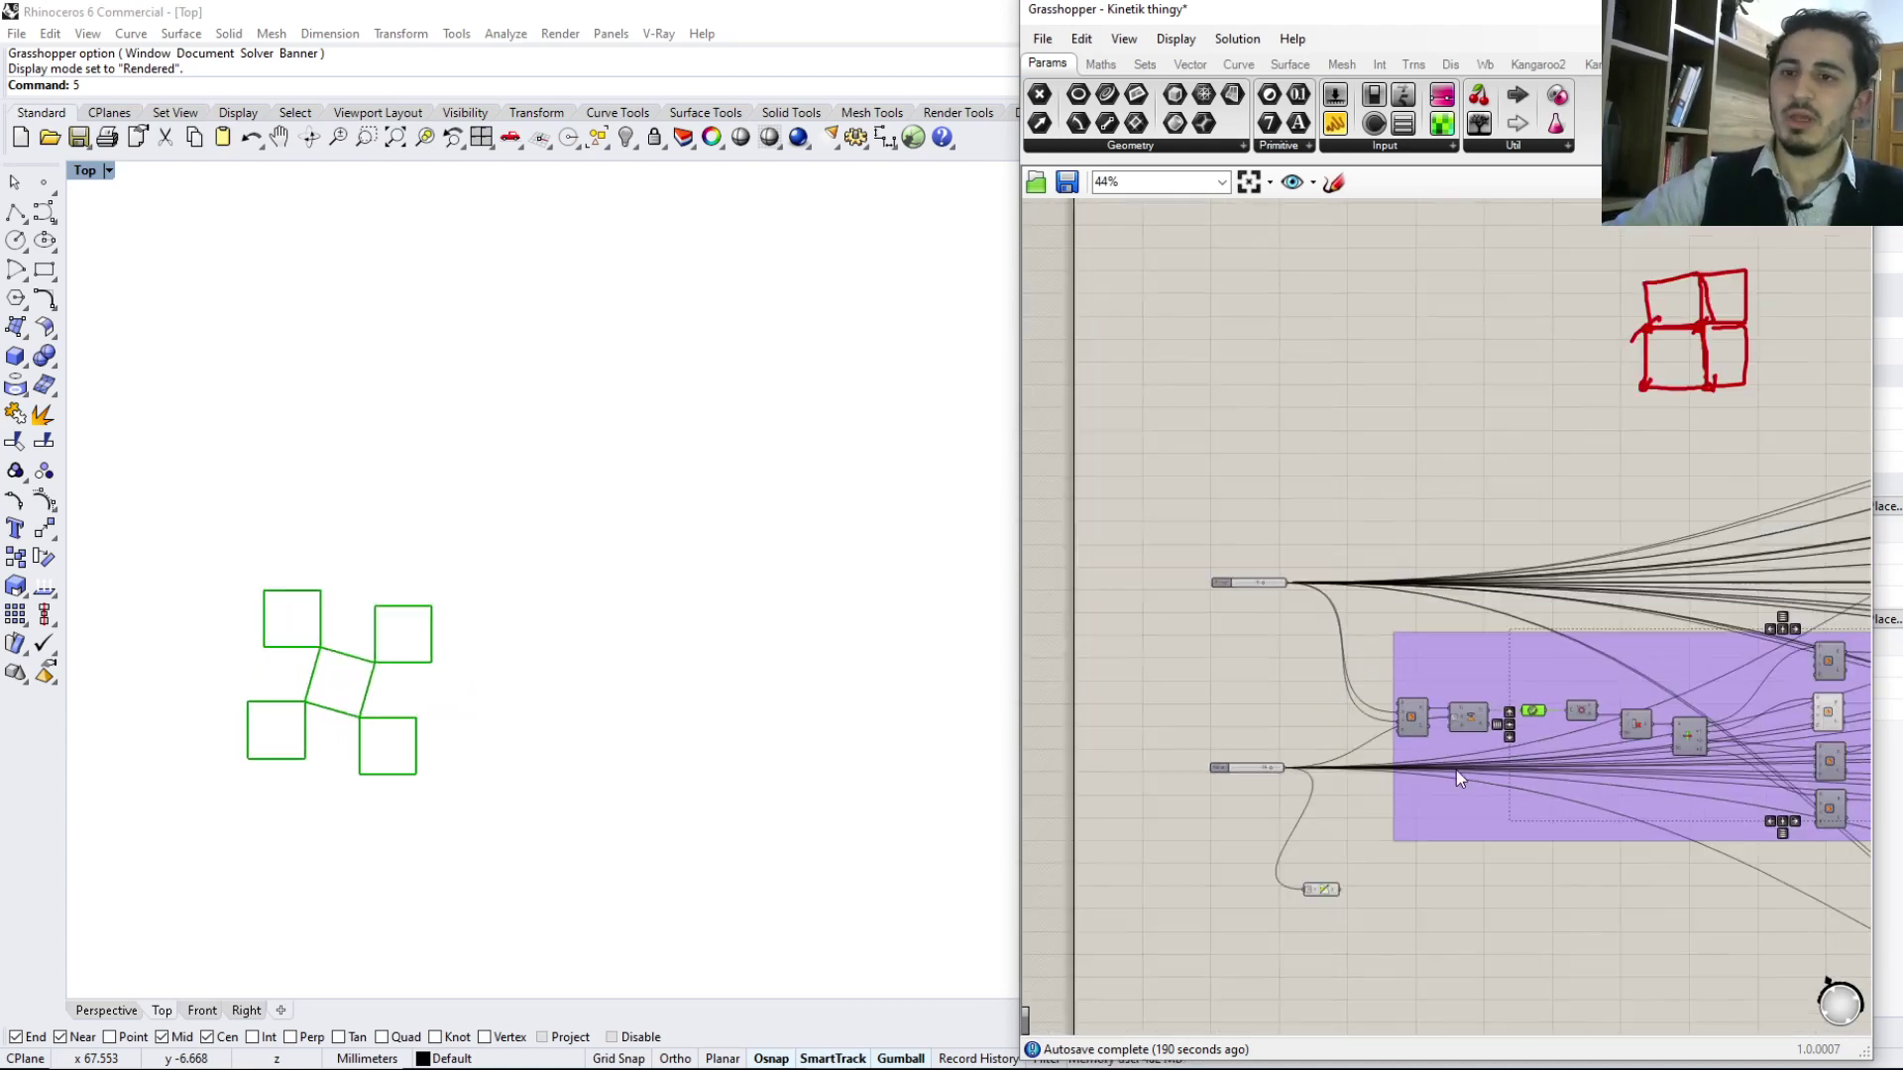
pyautogui.scroll(-3, 1365, 678)
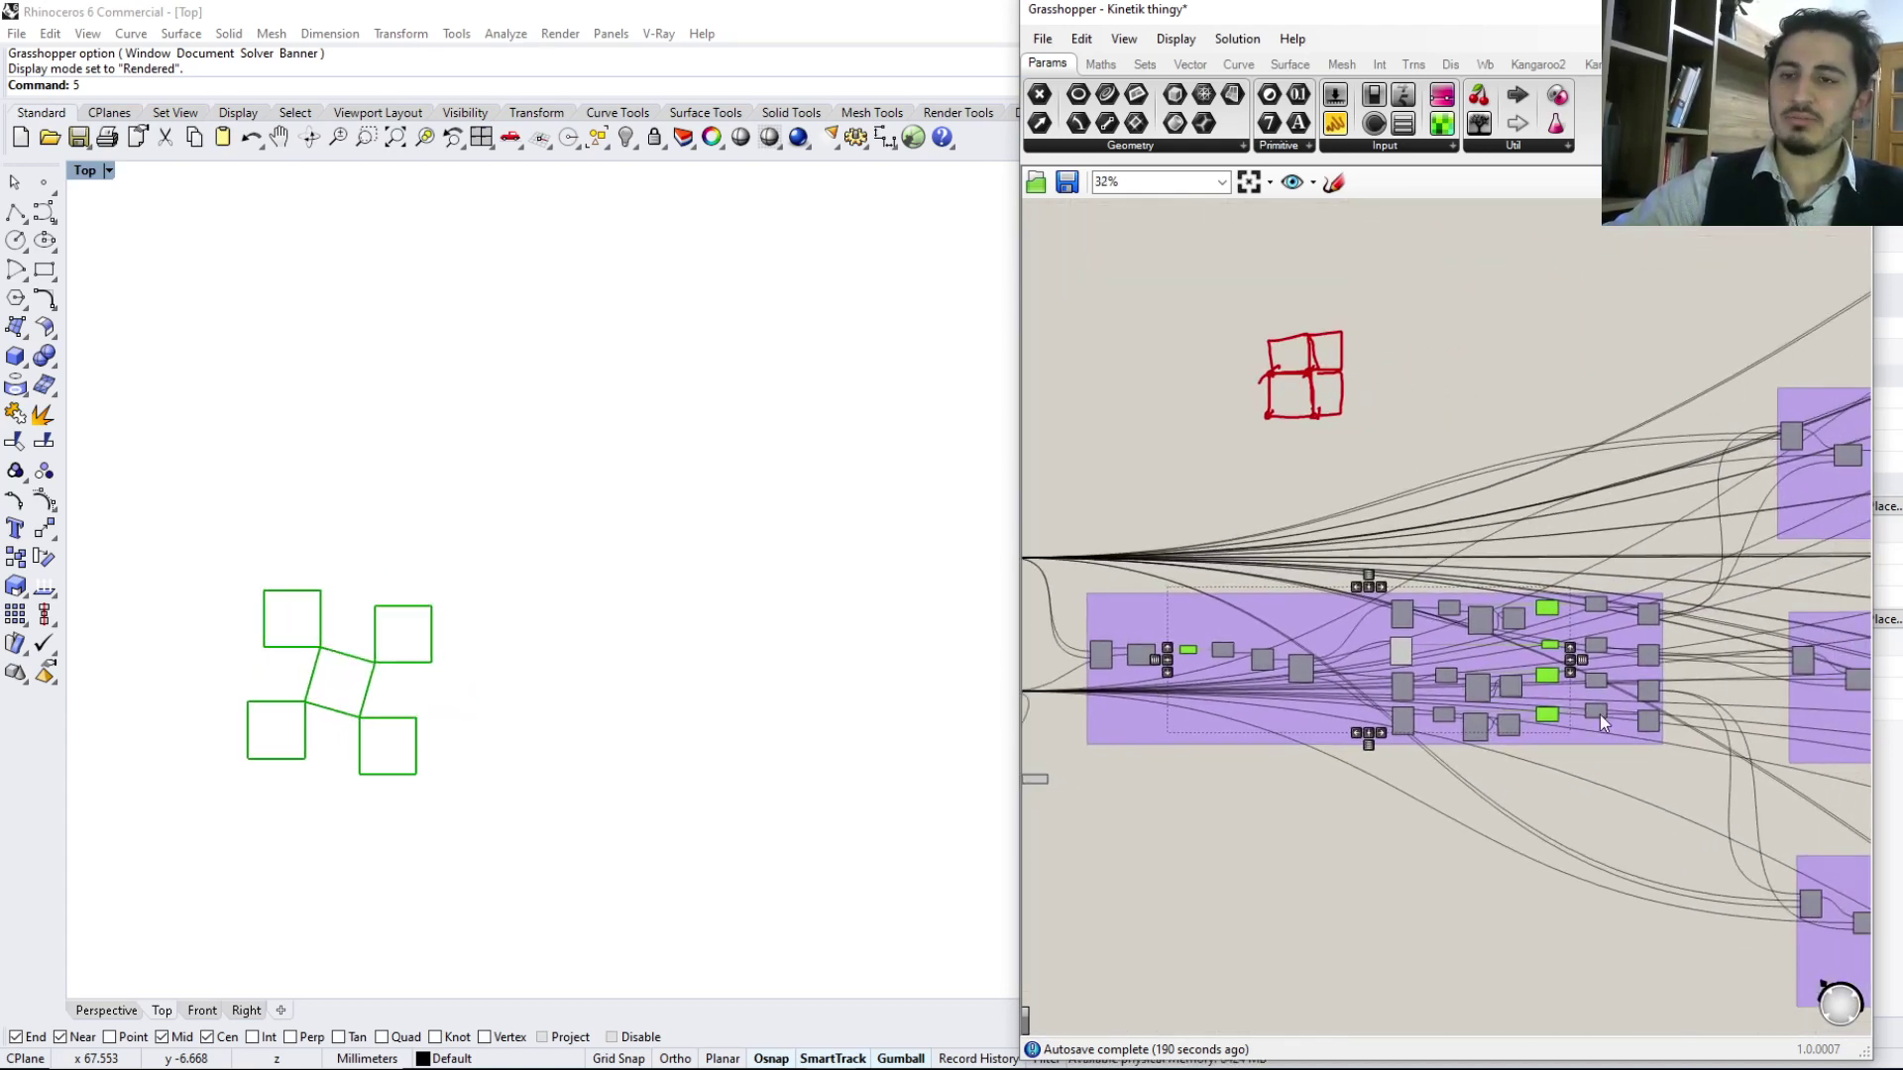
pyautogui.moveTo(1700, 793); pyautogui.dragTo(1110, 551)
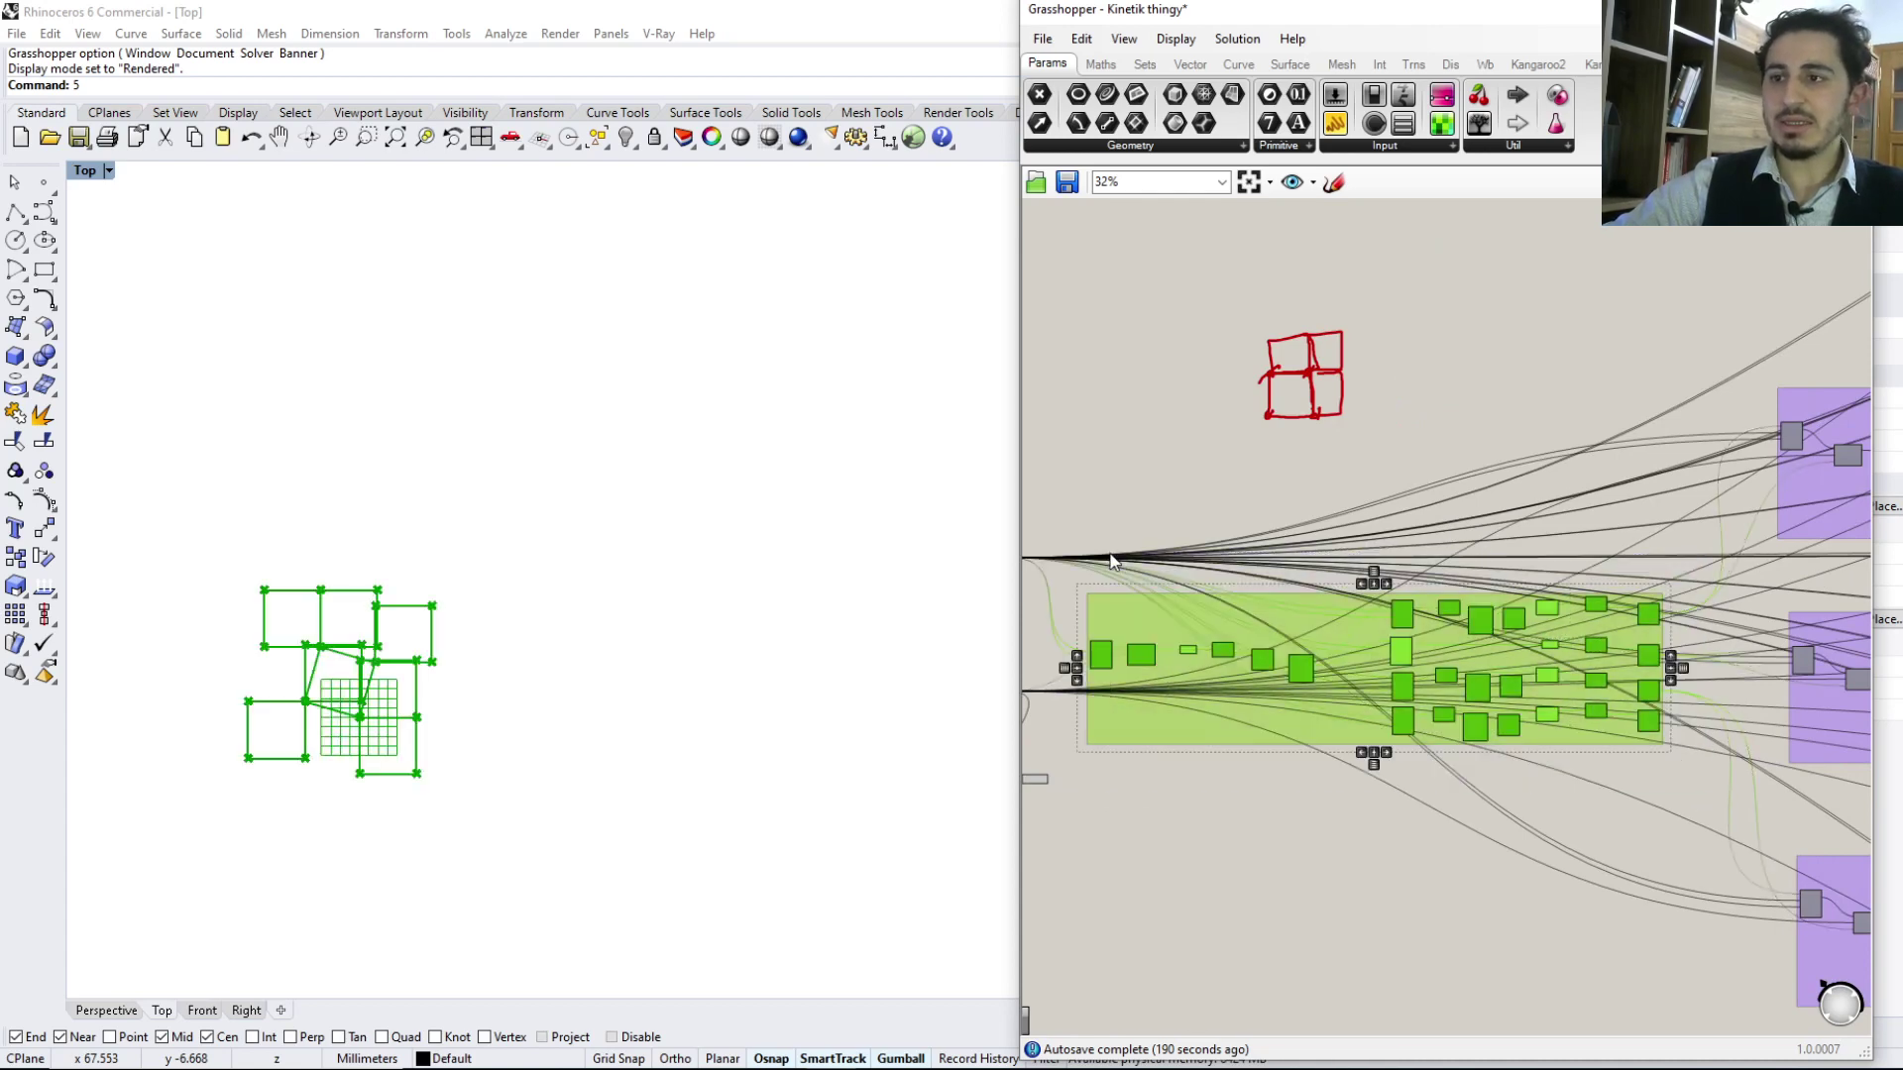
pyautogui.scroll(-4, 1588, 691)
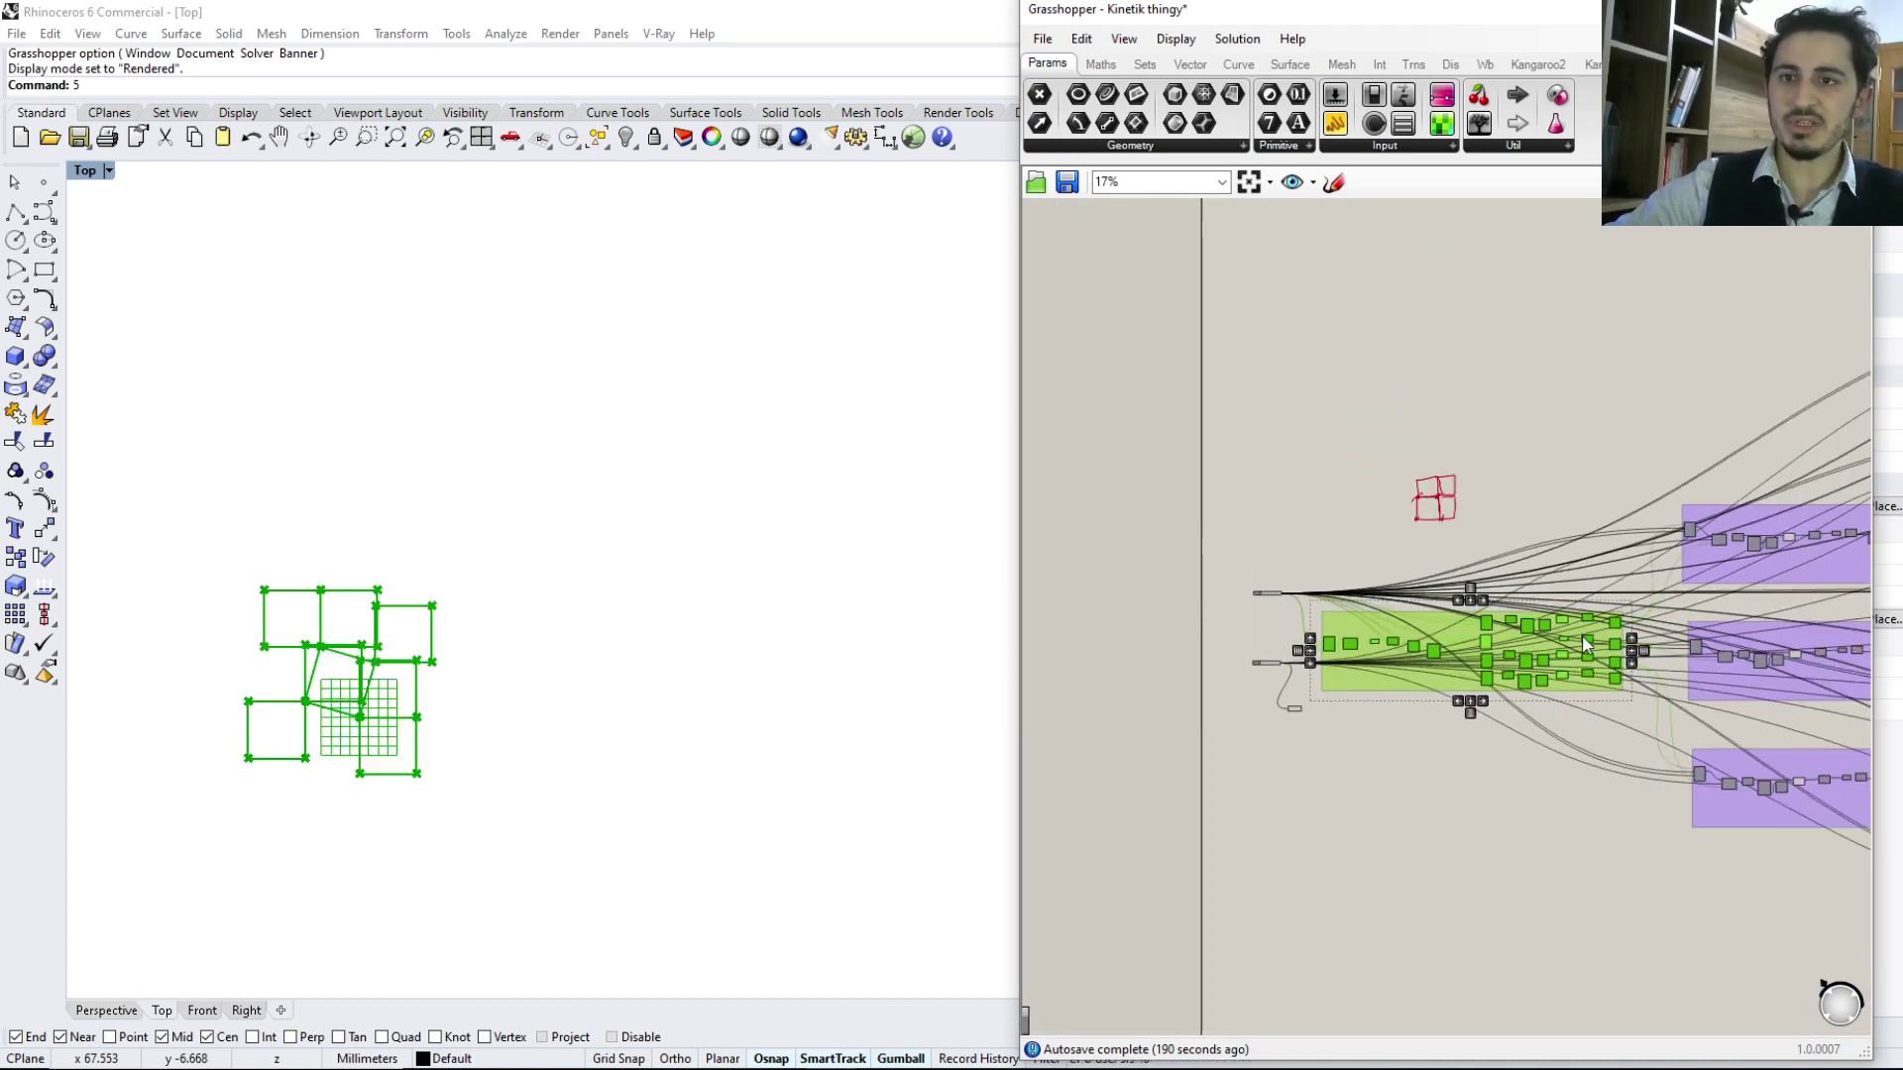
pyautogui.moveTo(1435, 669); pyautogui.dragTo(1253, 674, button='right')
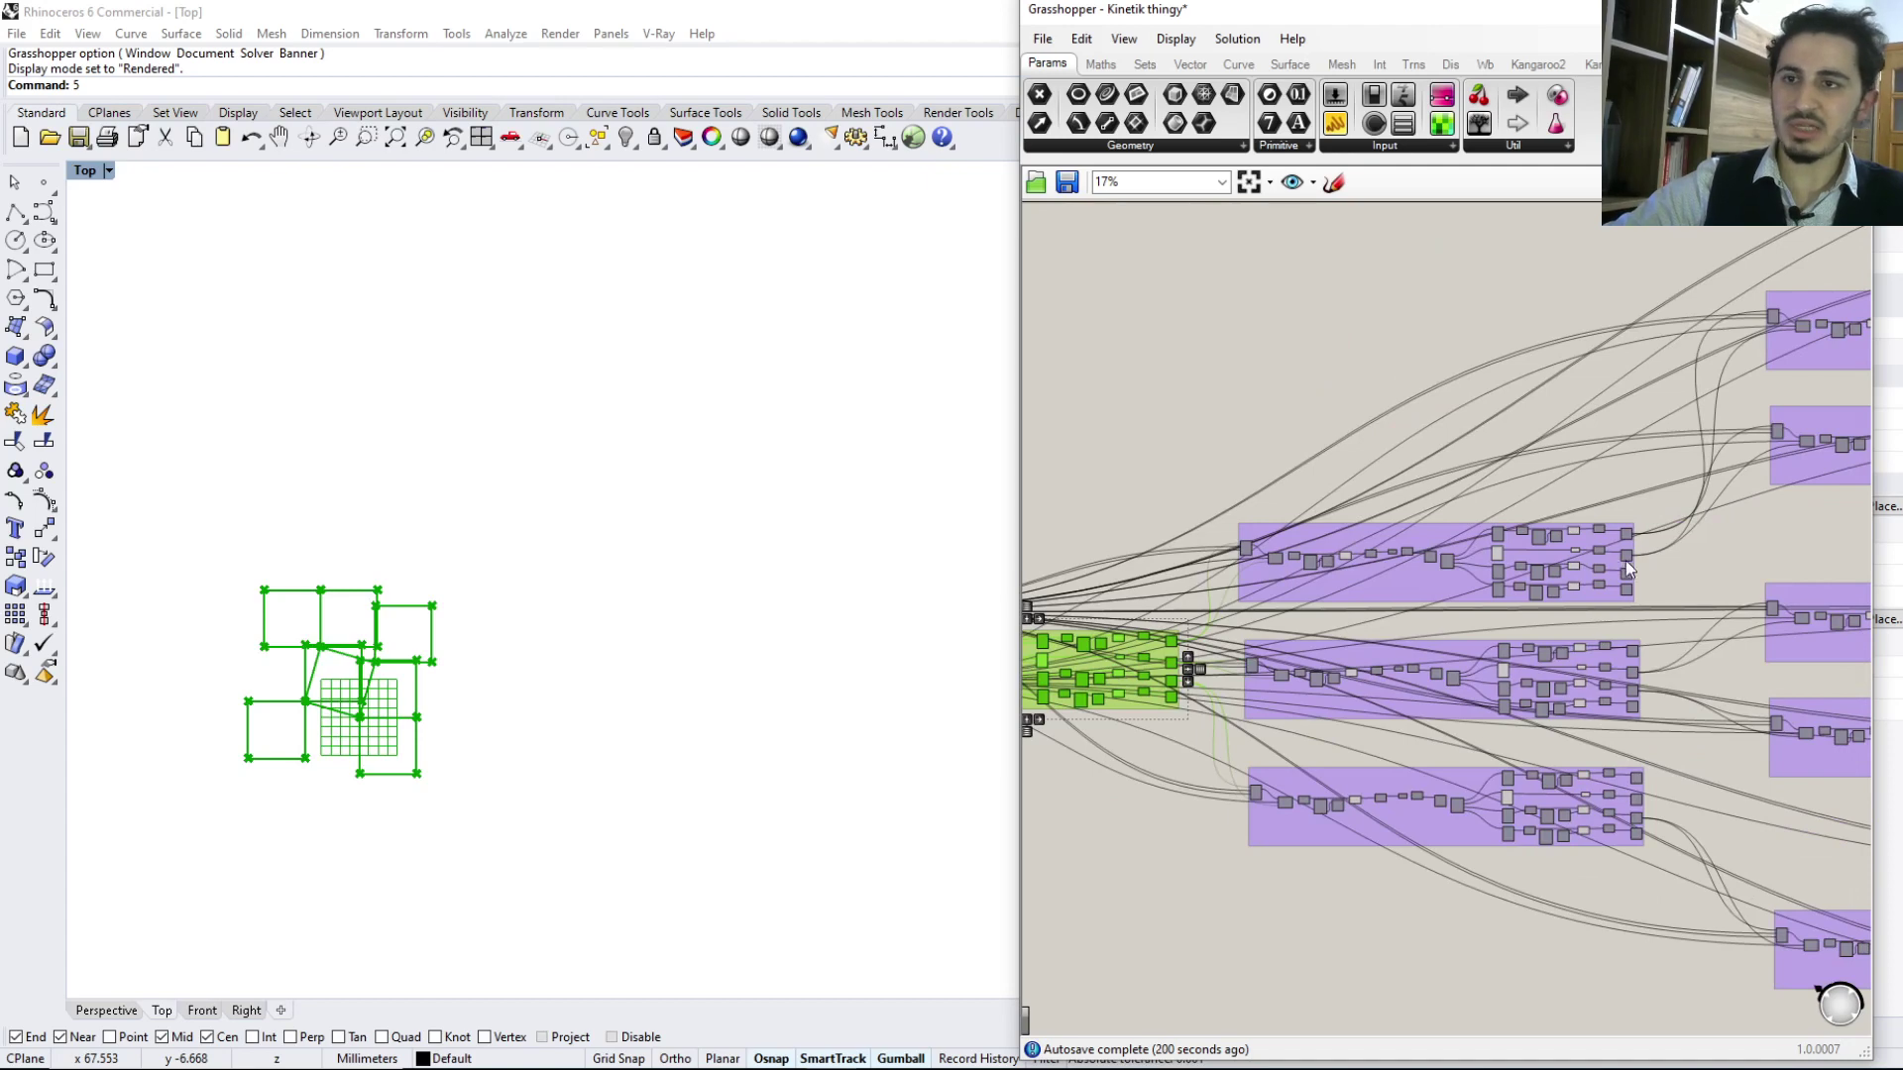
pyautogui.scroll(-1, 1601, 563)
pyautogui.moveTo(1669, 553); pyautogui.dragTo(1544, 553, button='right')
pyautogui.scroll(2, 1404, 598)
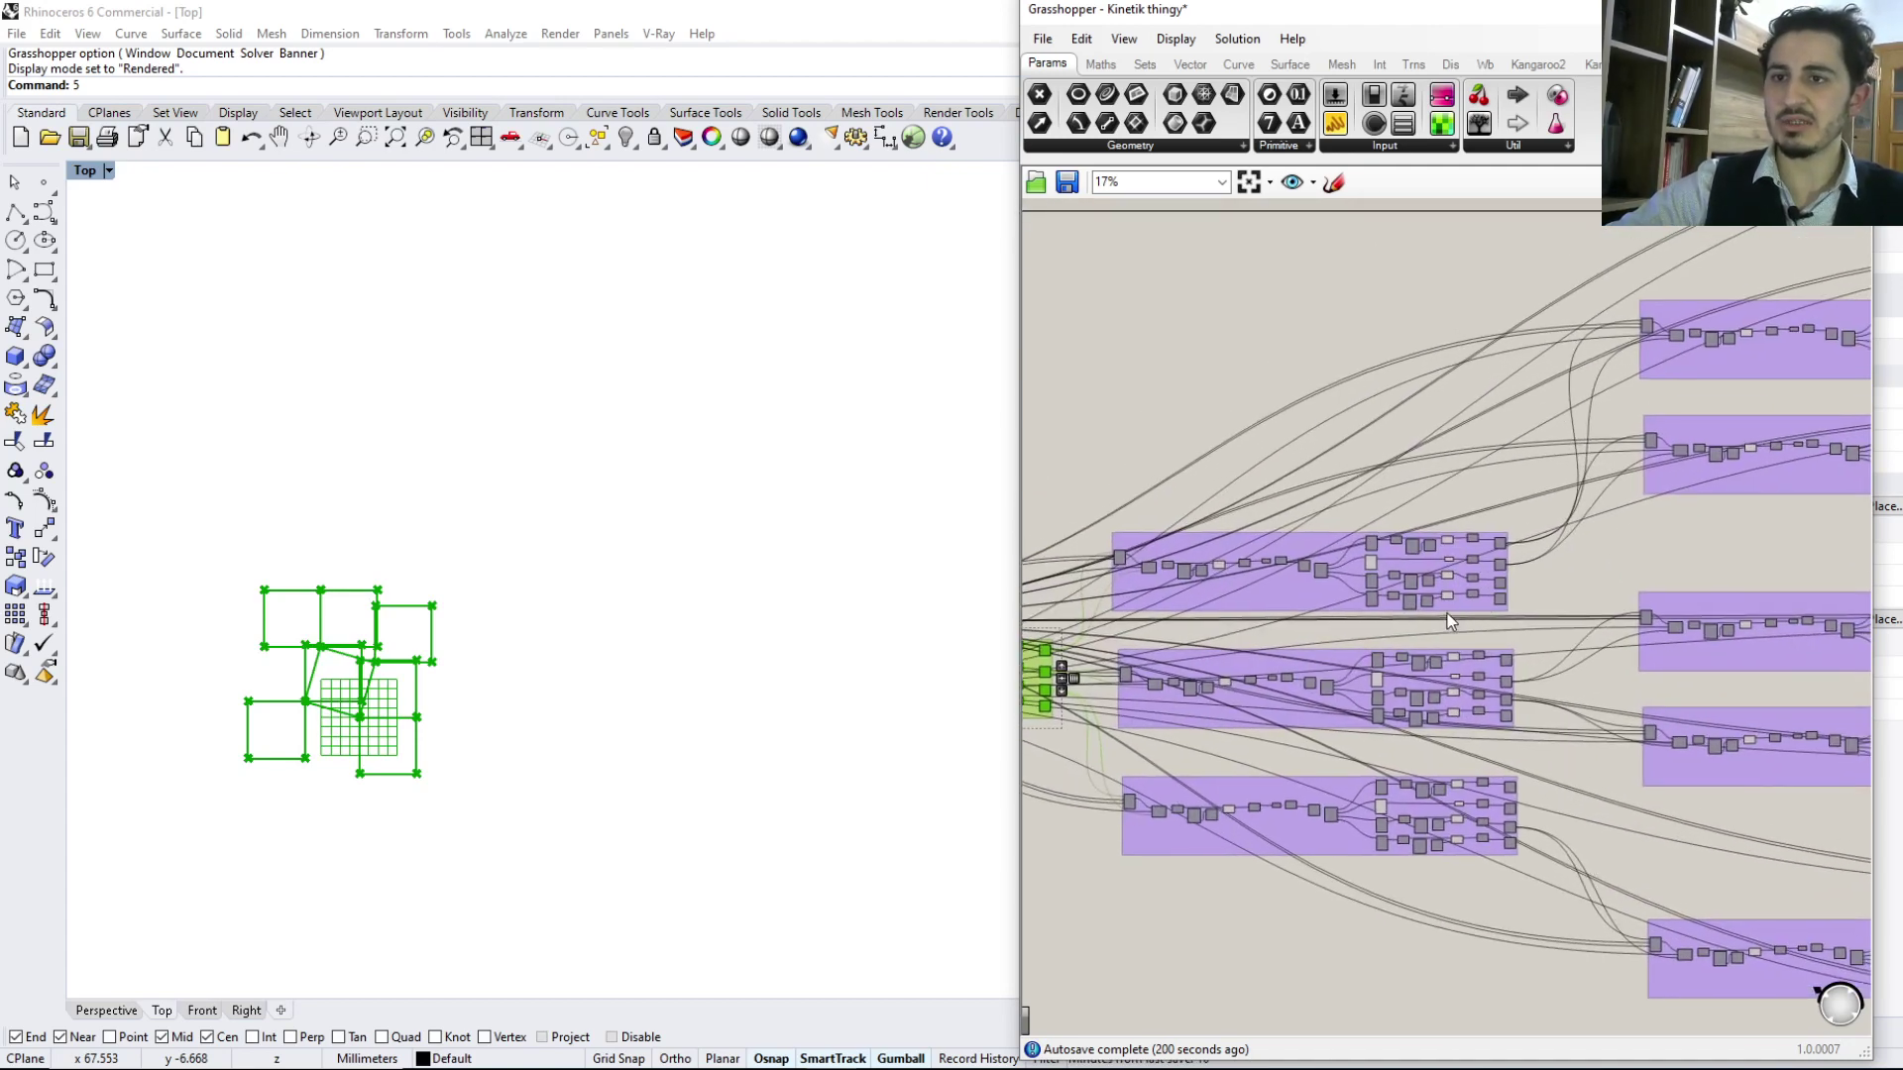
pyautogui.moveTo(1209, 587); pyautogui.dragTo(1362, 575, button='right')
# Select the final Move and curve parameter columns of the first group and the three following purple groups to preview their squares together
pyautogui.moveTo(1153, 734); pyautogui.dragTo(1145, 616)
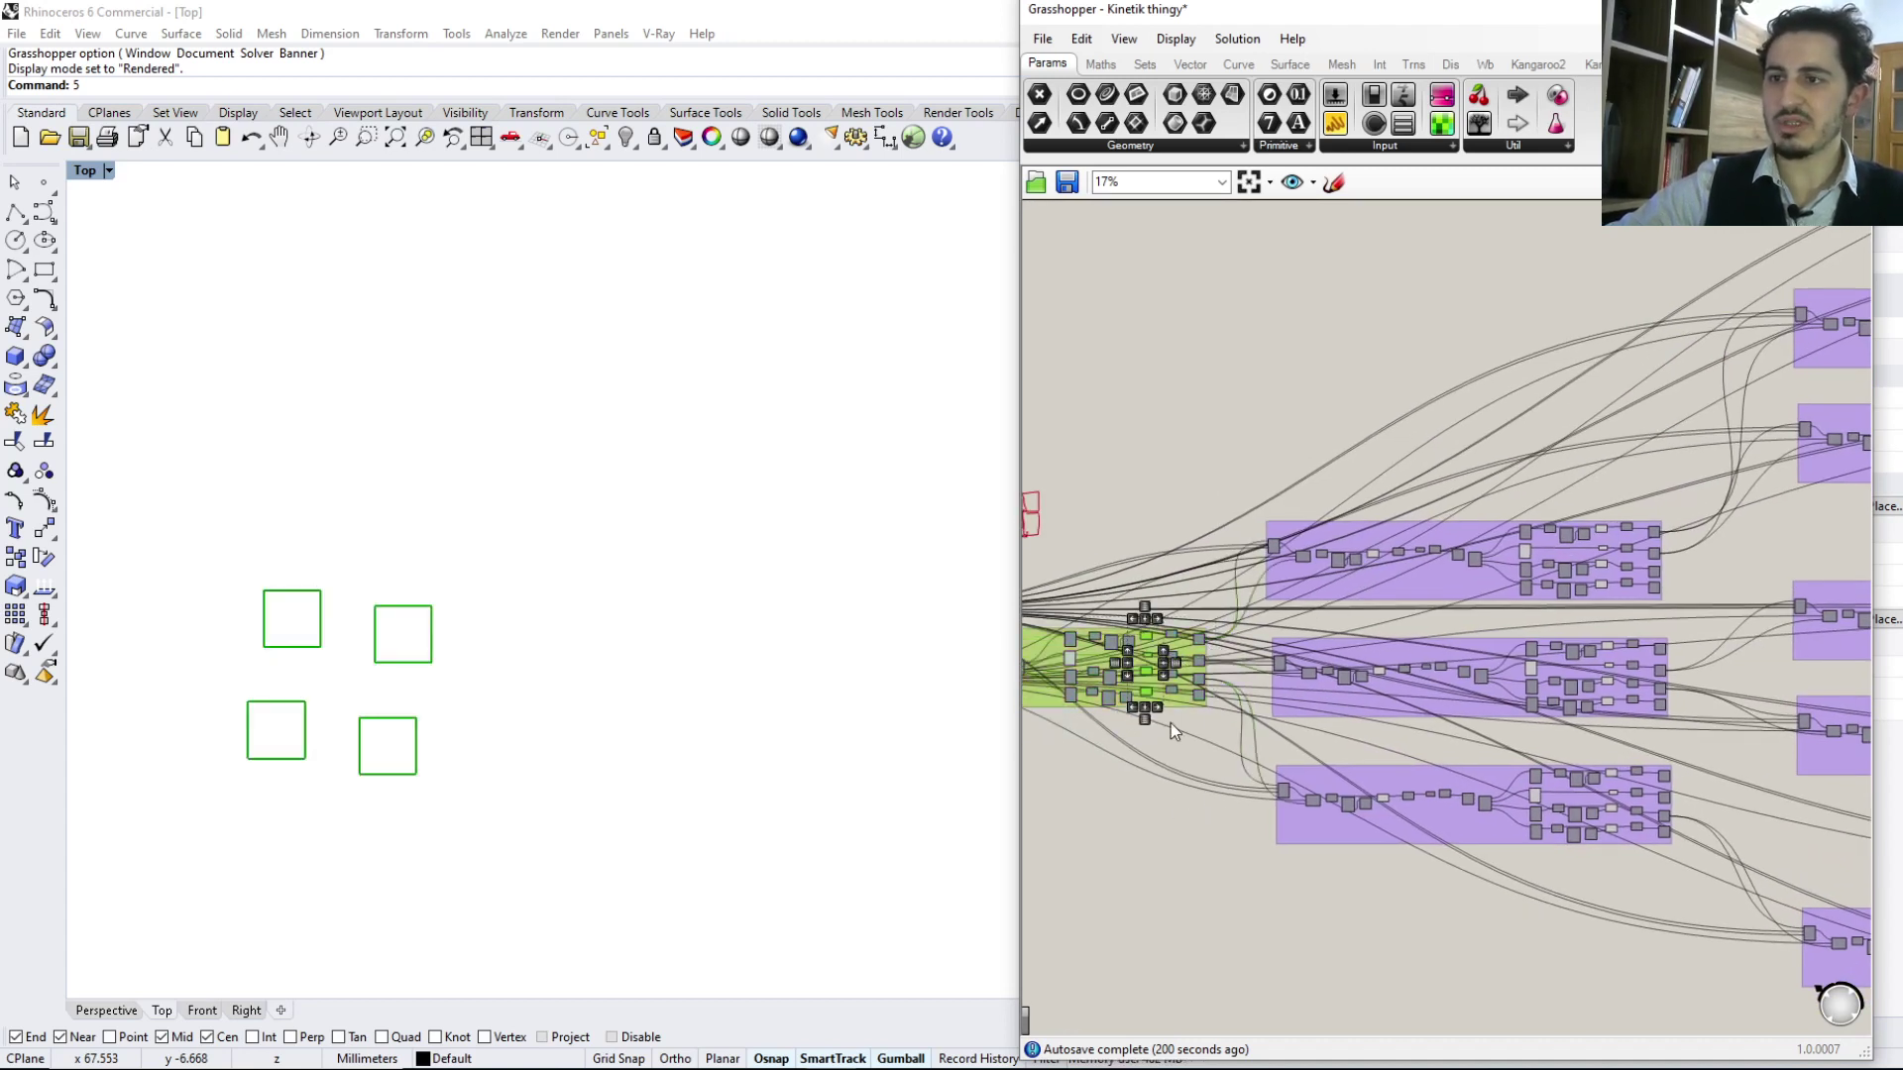
pyautogui.moveTo(1588, 635); pyautogui.dragTo(1474, 649, button='right')
pyautogui.keyDown('shift'); pyautogui.moveTo(1495, 616); pyautogui.dragTo(1489, 527); pyautogui.keyUp('shift')
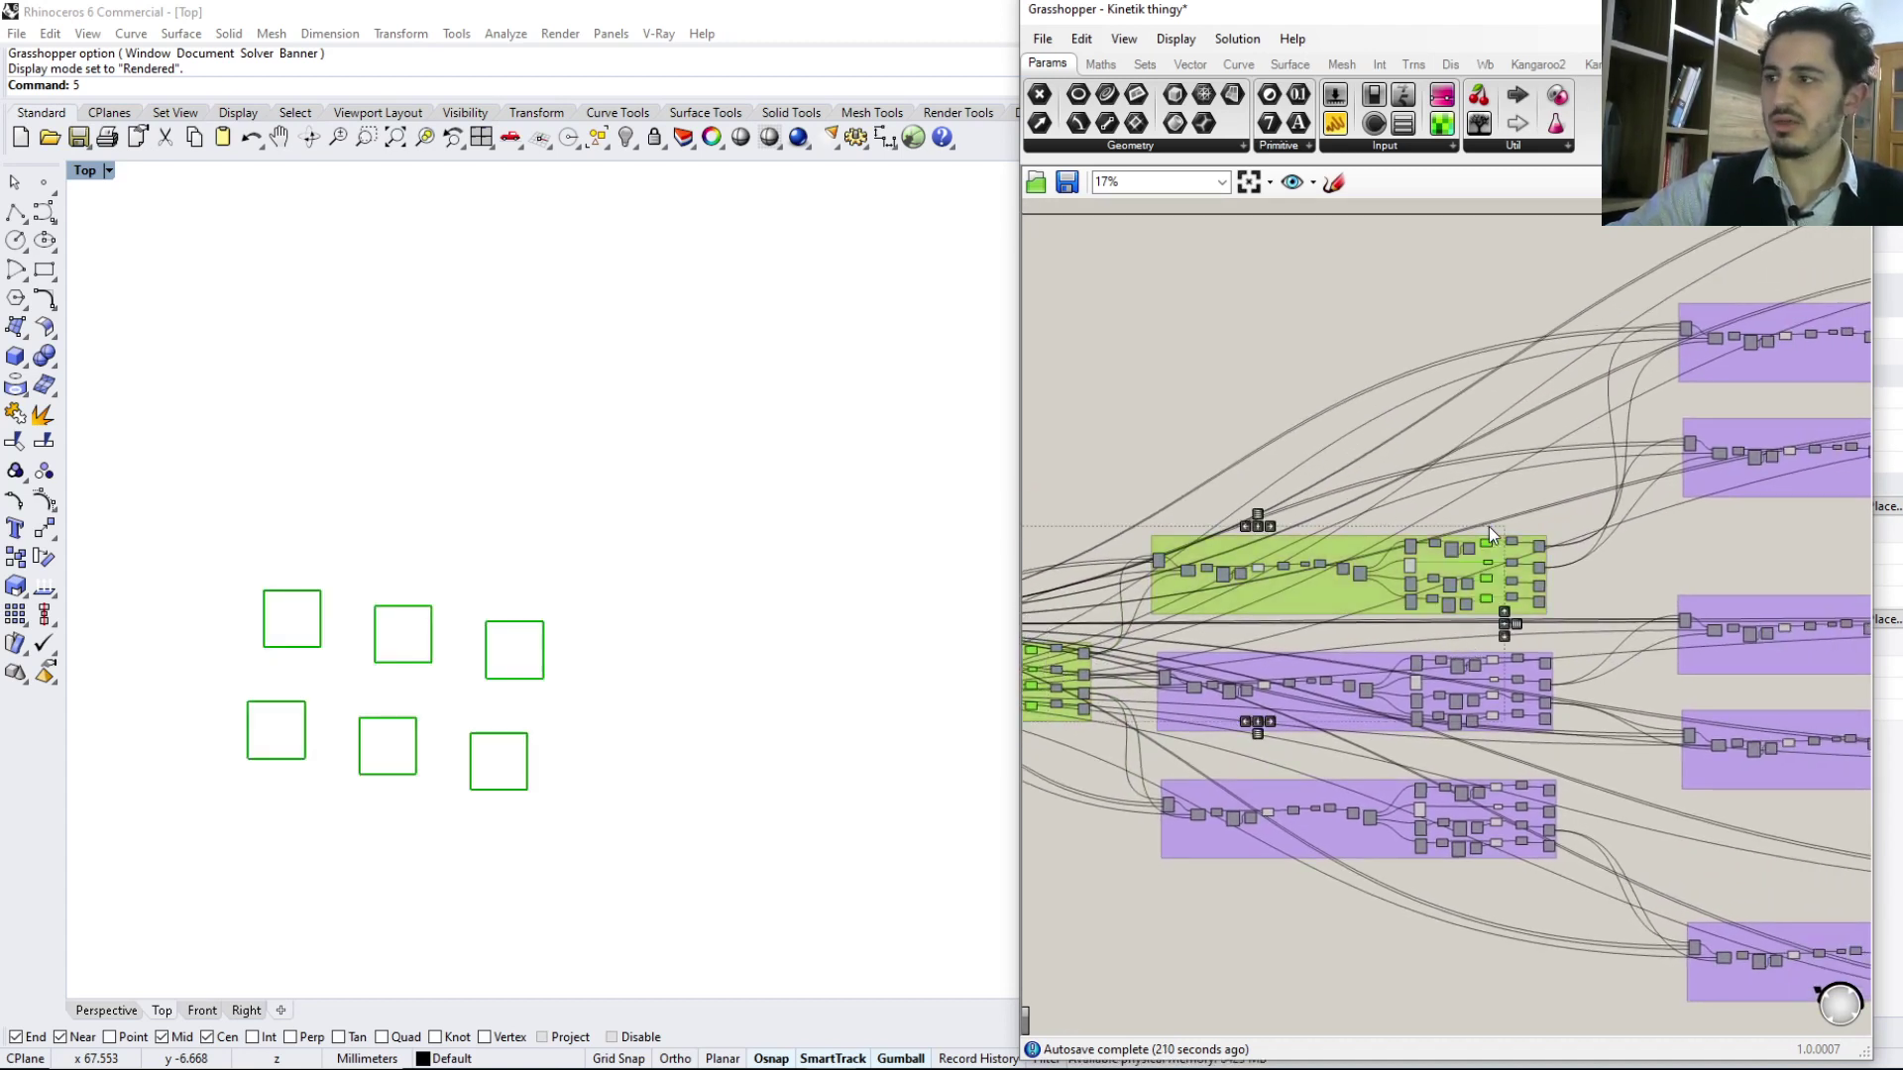
pyautogui.moveTo(1583, 682); pyautogui.dragTo(1565, 634, button='right')
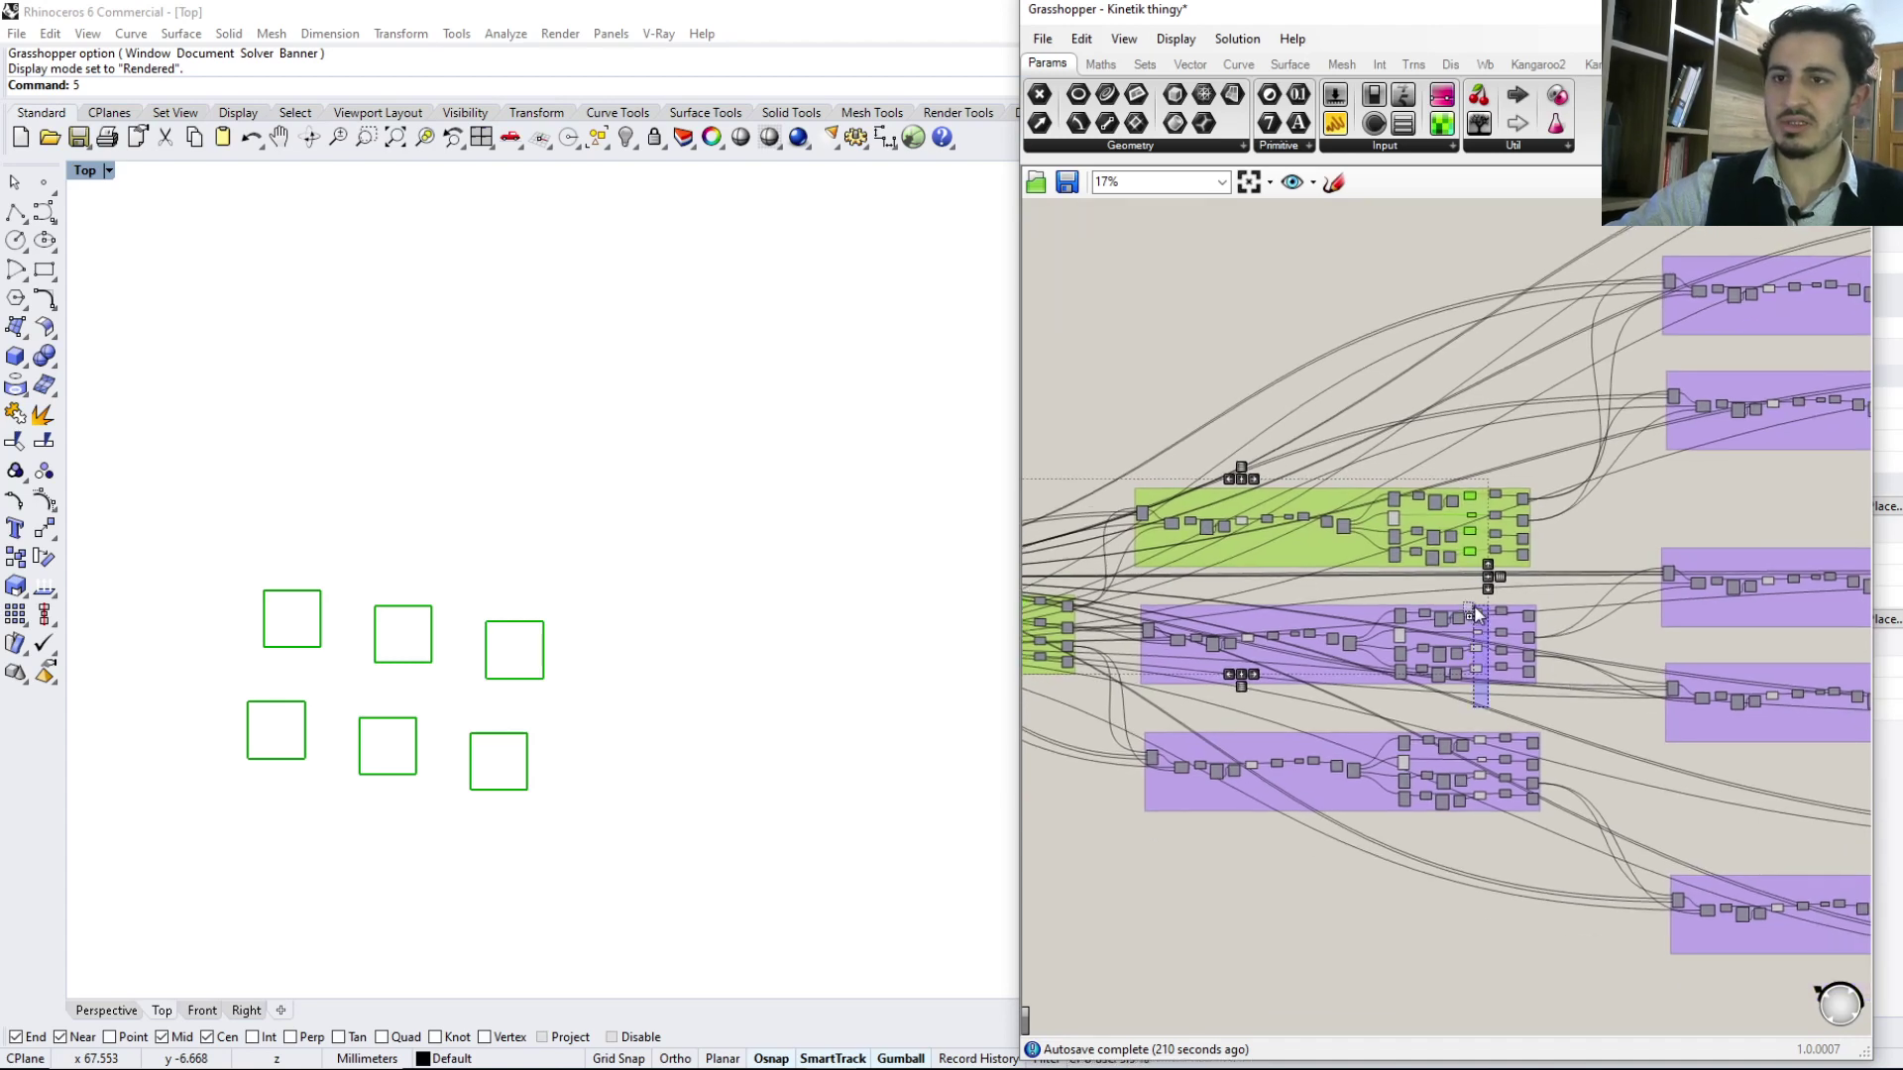
pyautogui.keyDown('shift'); pyautogui.click(1477, 616); pyautogui.keyUp('shift')
pyautogui.keyDown('shift'); pyautogui.click(1472, 754); pyautogui.keyUp('shift')
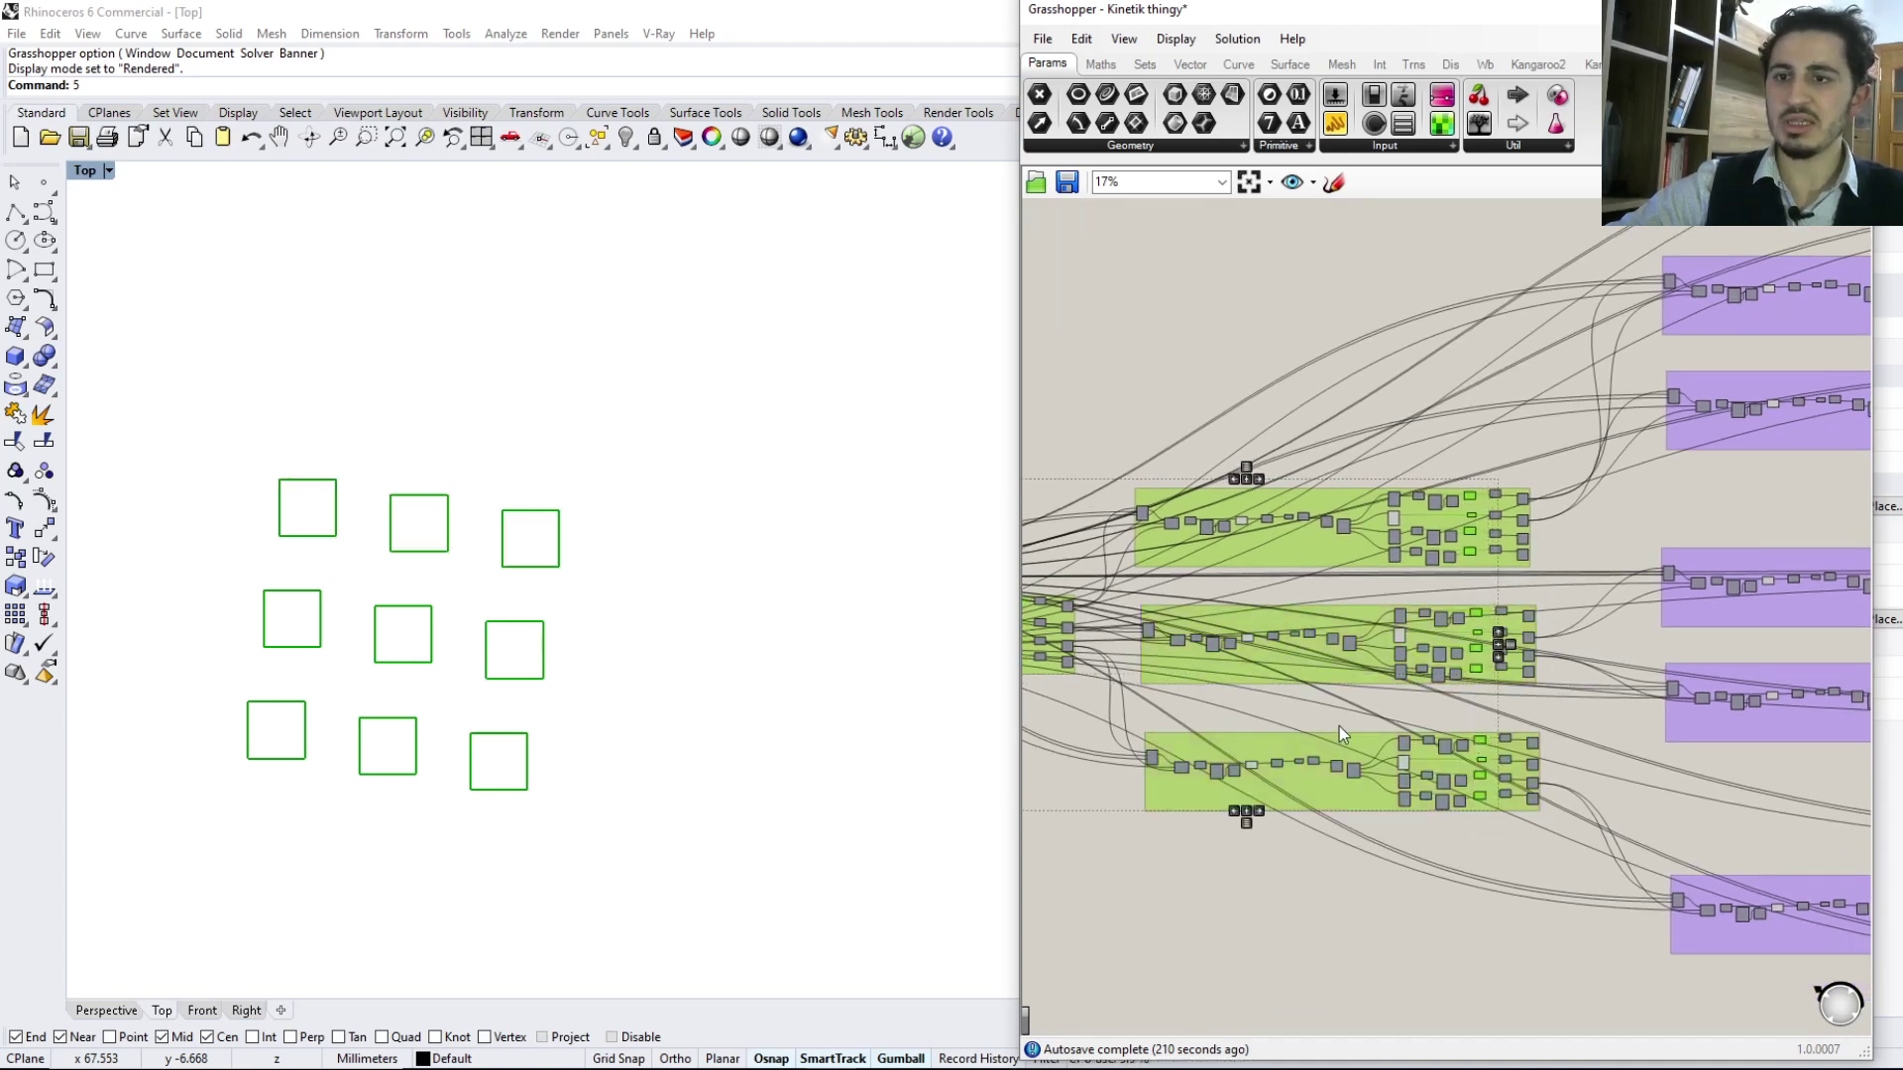
# Clear the selection and preview the first group's uppermost final Move alone, plus its full column of three Moves and one curve parameter
pyautogui.moveTo(1071, 653); pyautogui.dragTo(1282, 659, button='right')
pyautogui.scroll(5, 1298, 640)
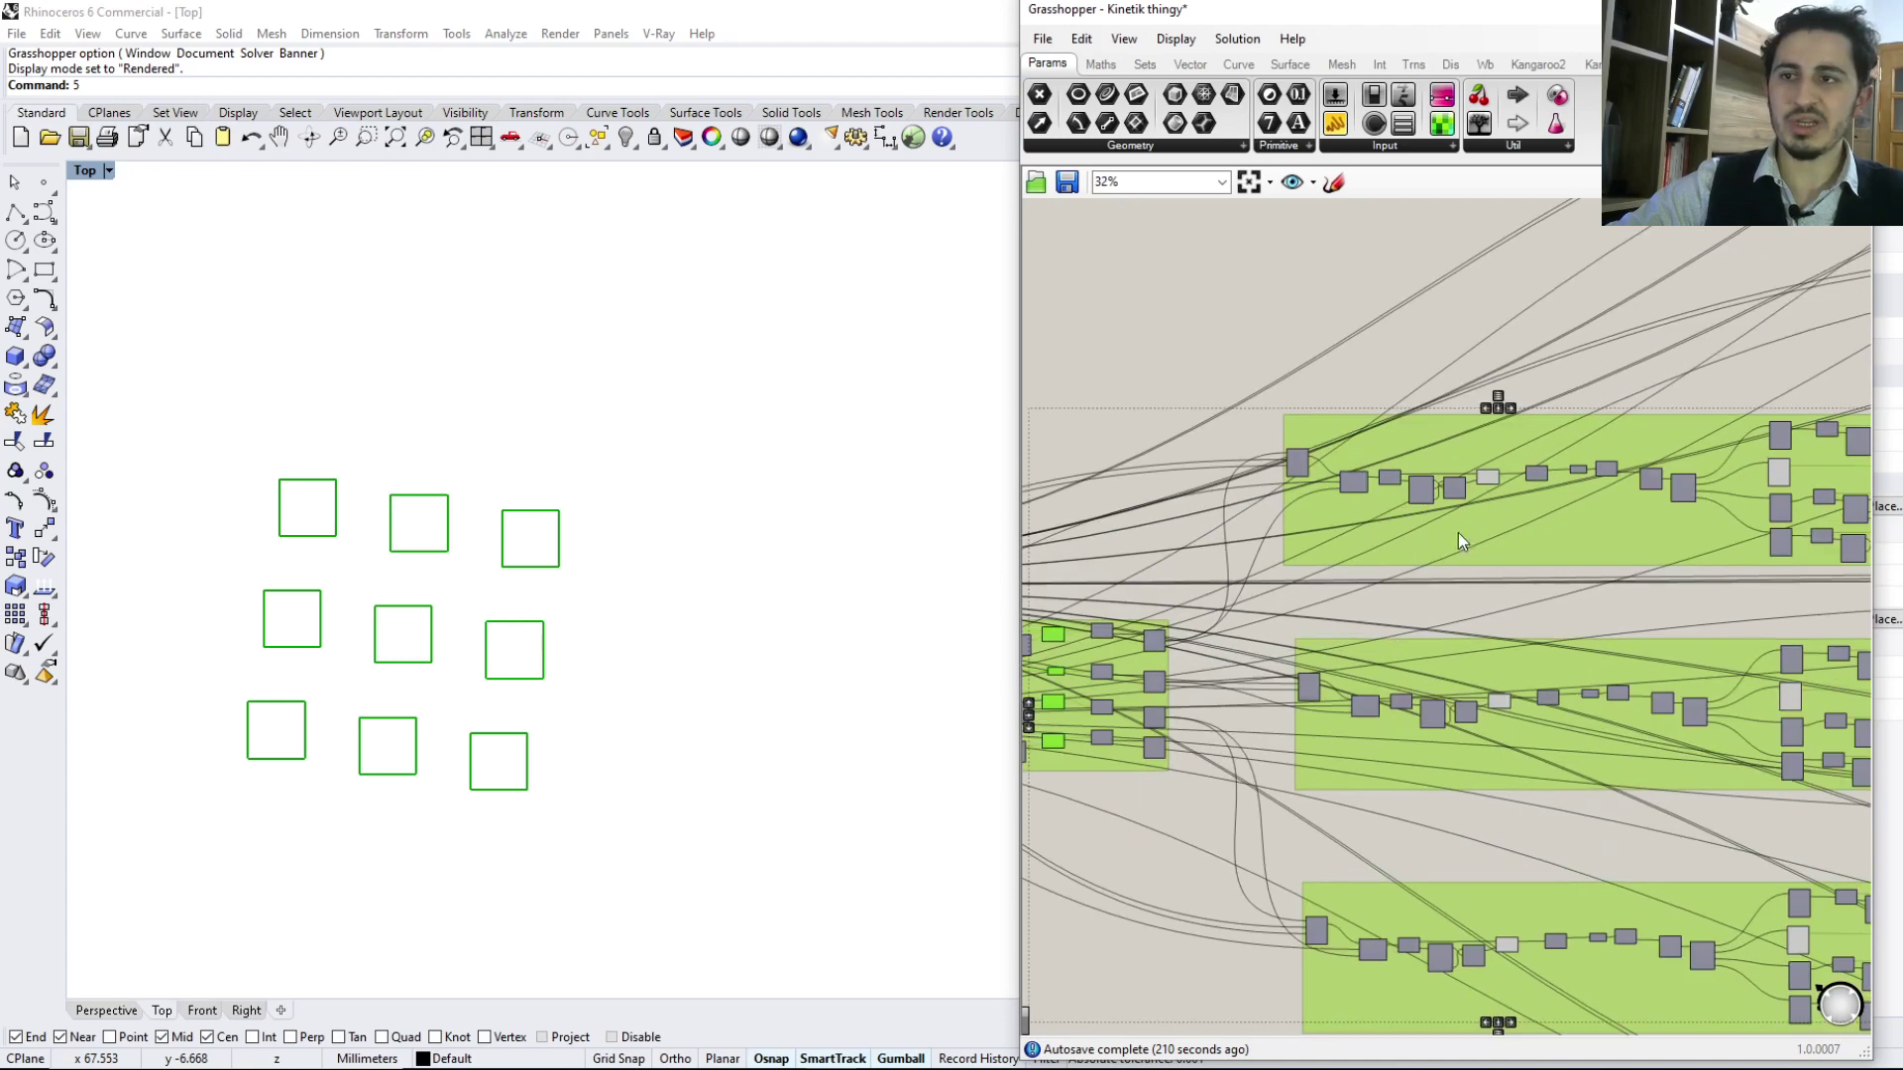
pyautogui.moveTo(1239, 656); pyautogui.dragTo(1398, 627, button='right')
pyautogui.click(1292, 537)
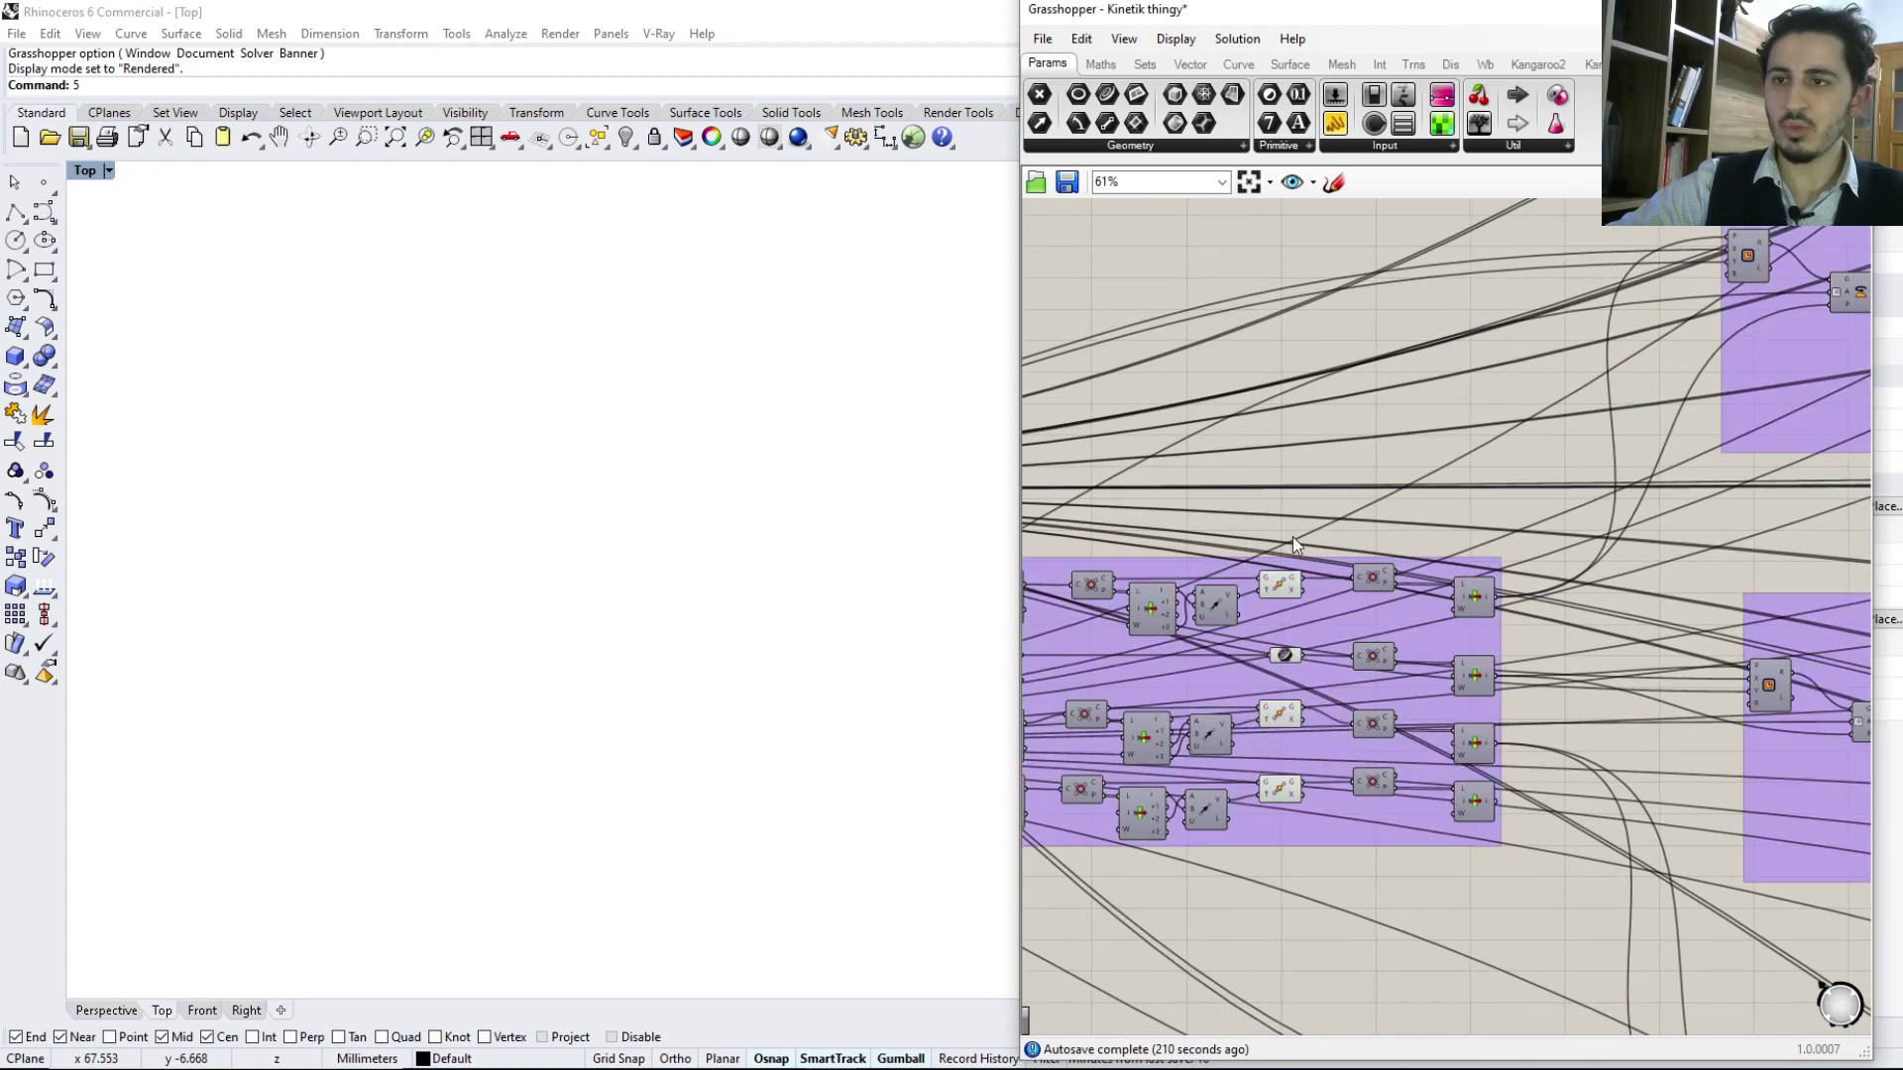
pyautogui.click(1285, 597)
pyautogui.click(1282, 591)
pyautogui.moveTo(1282, 591); pyautogui.dragTo(1332, 597, button='right')
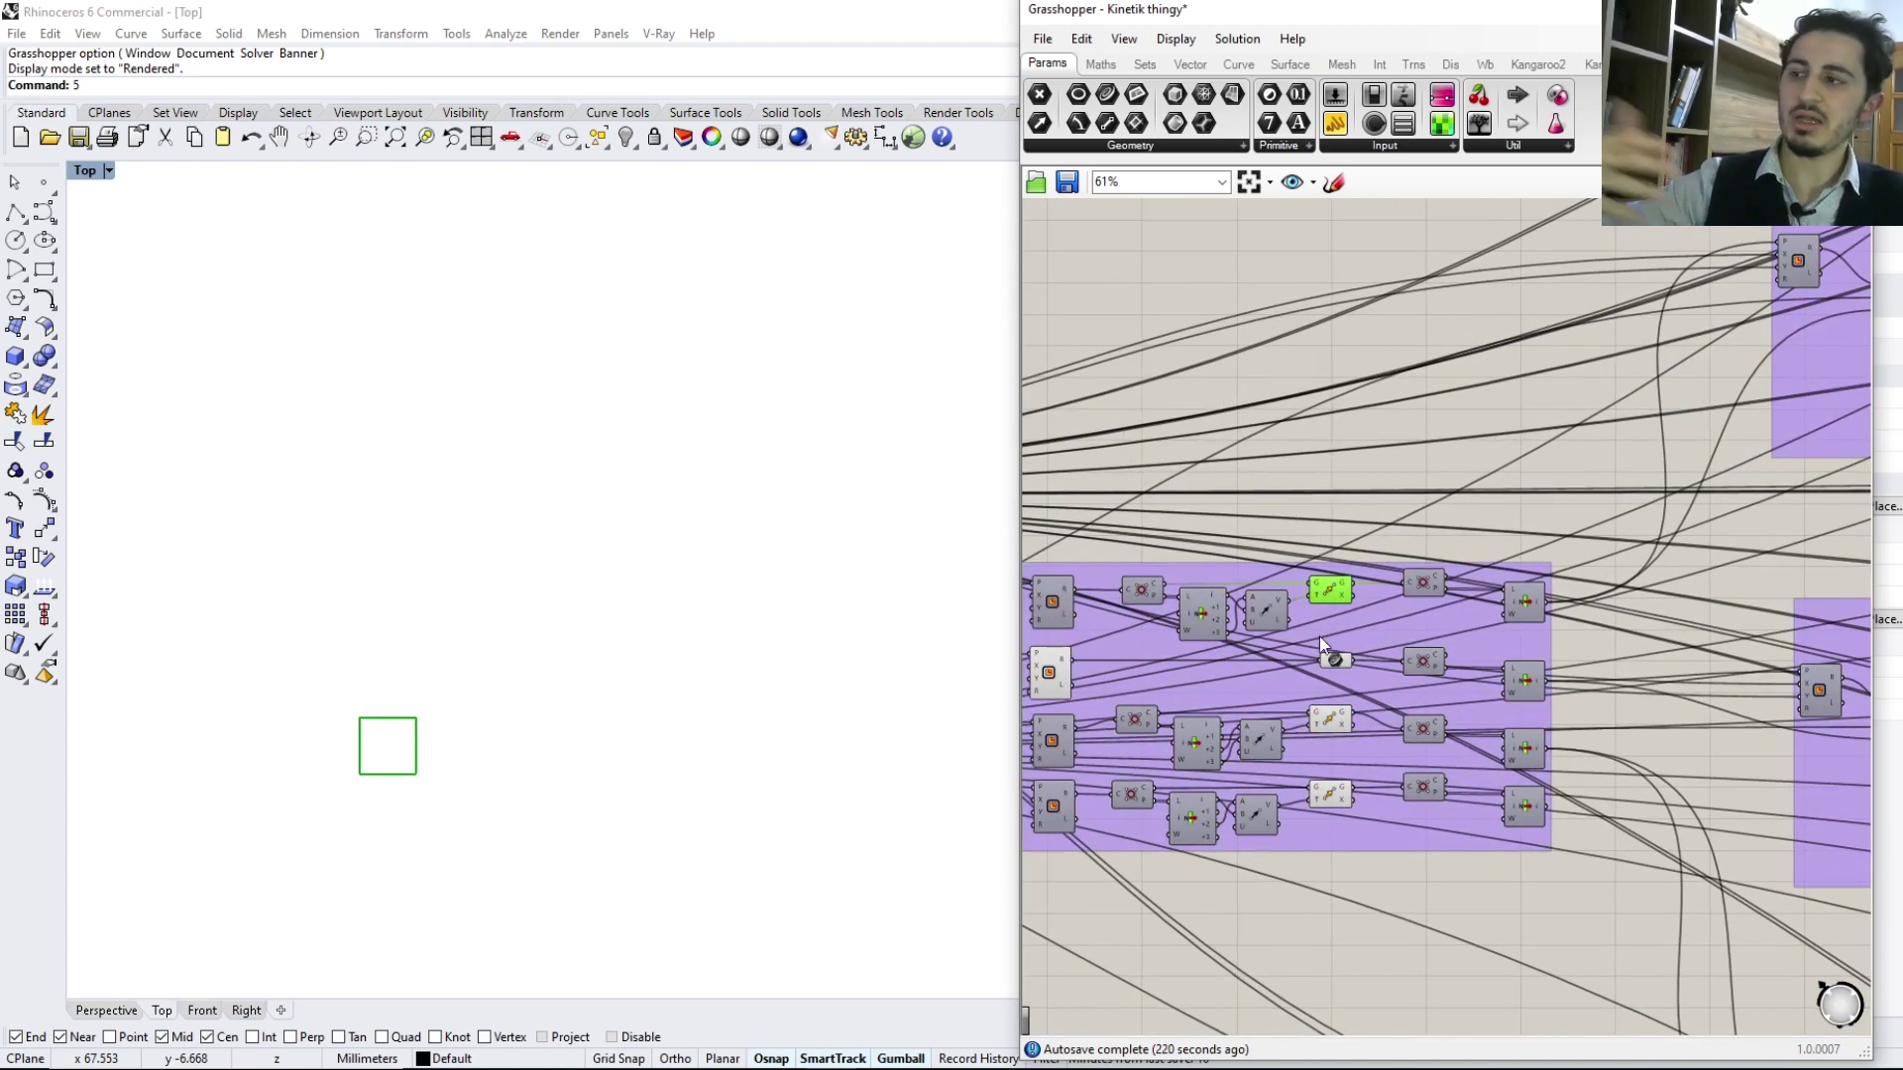
pyautogui.moveTo(1351, 531); pyautogui.dragTo(1338, 838)
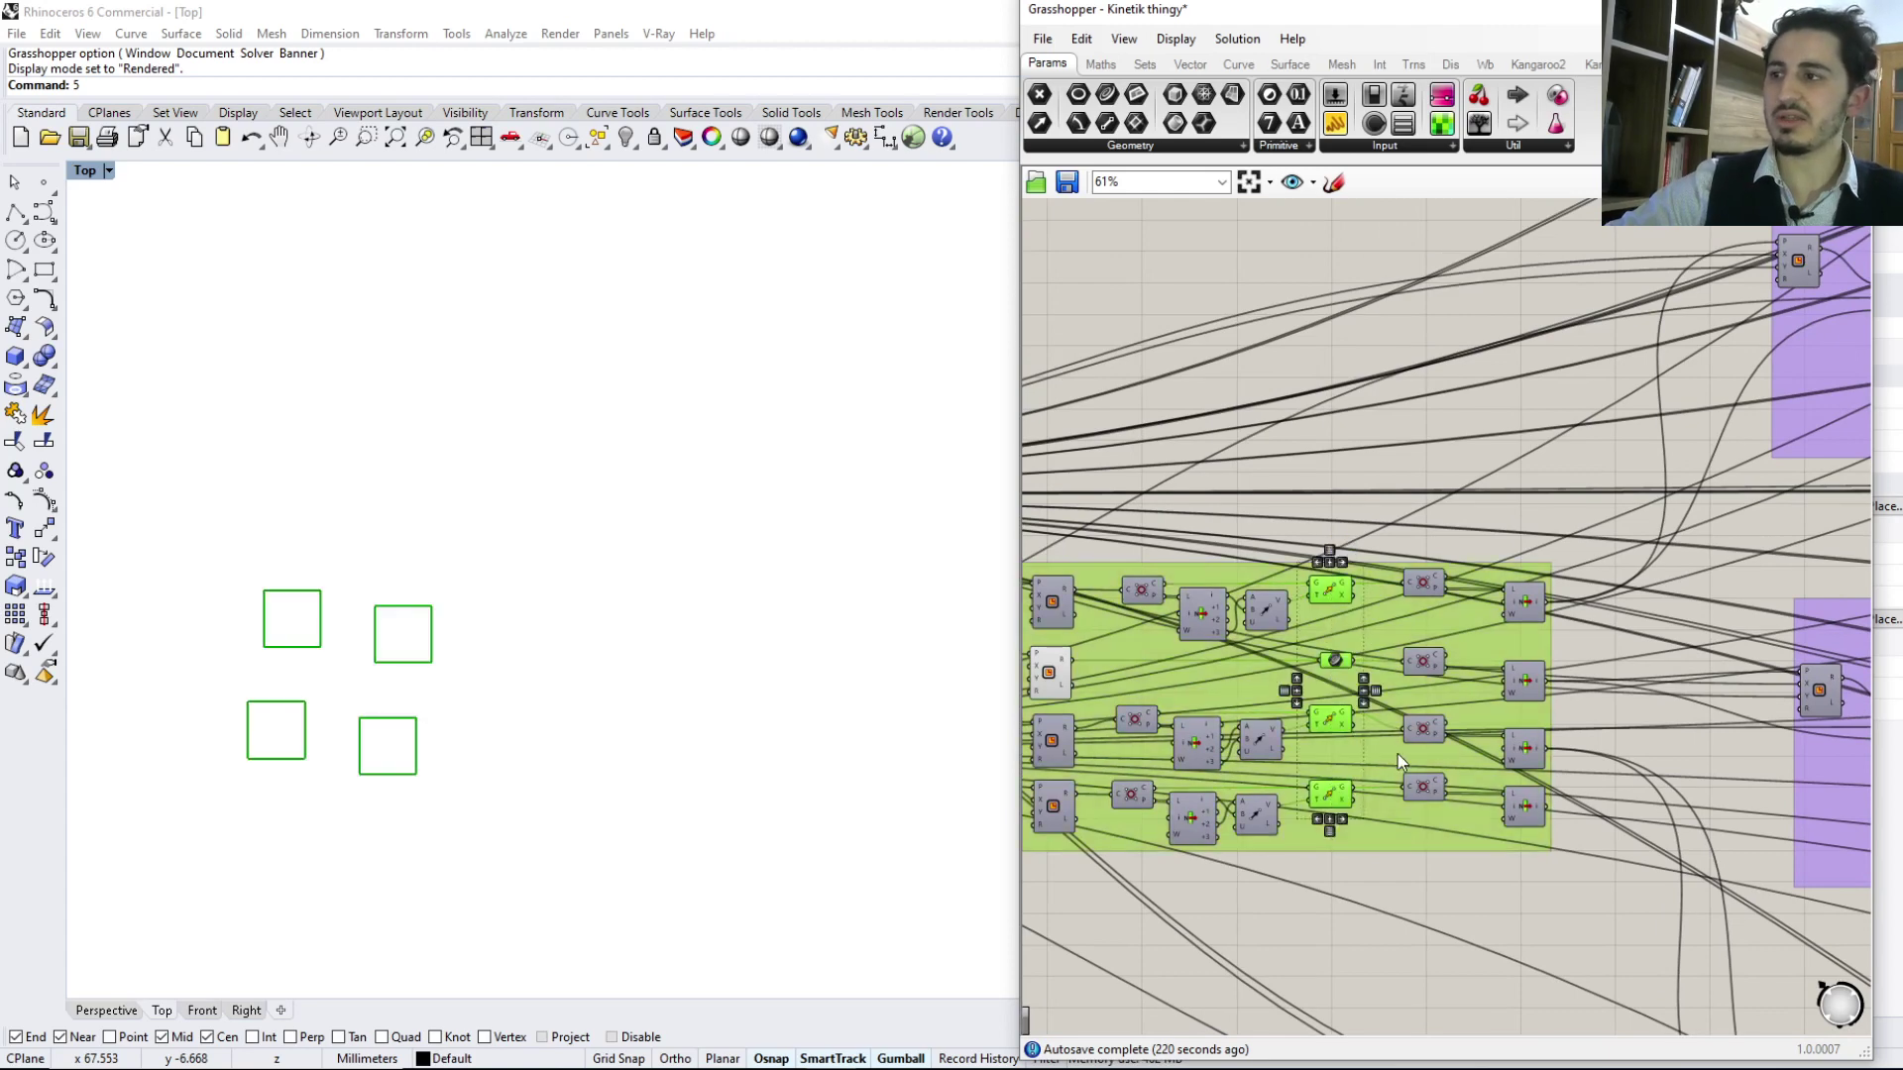
# Preview the uppermost corner-point component and List Item after the Moves, and compare the List Item's point with the uppermost Move's square
pyautogui.moveTo(1469, 648); pyautogui.dragTo(1415, 694, button='right')
pyautogui.keyDown('shift'); pyautogui.click(1370, 633); pyautogui.keyUp('shift')
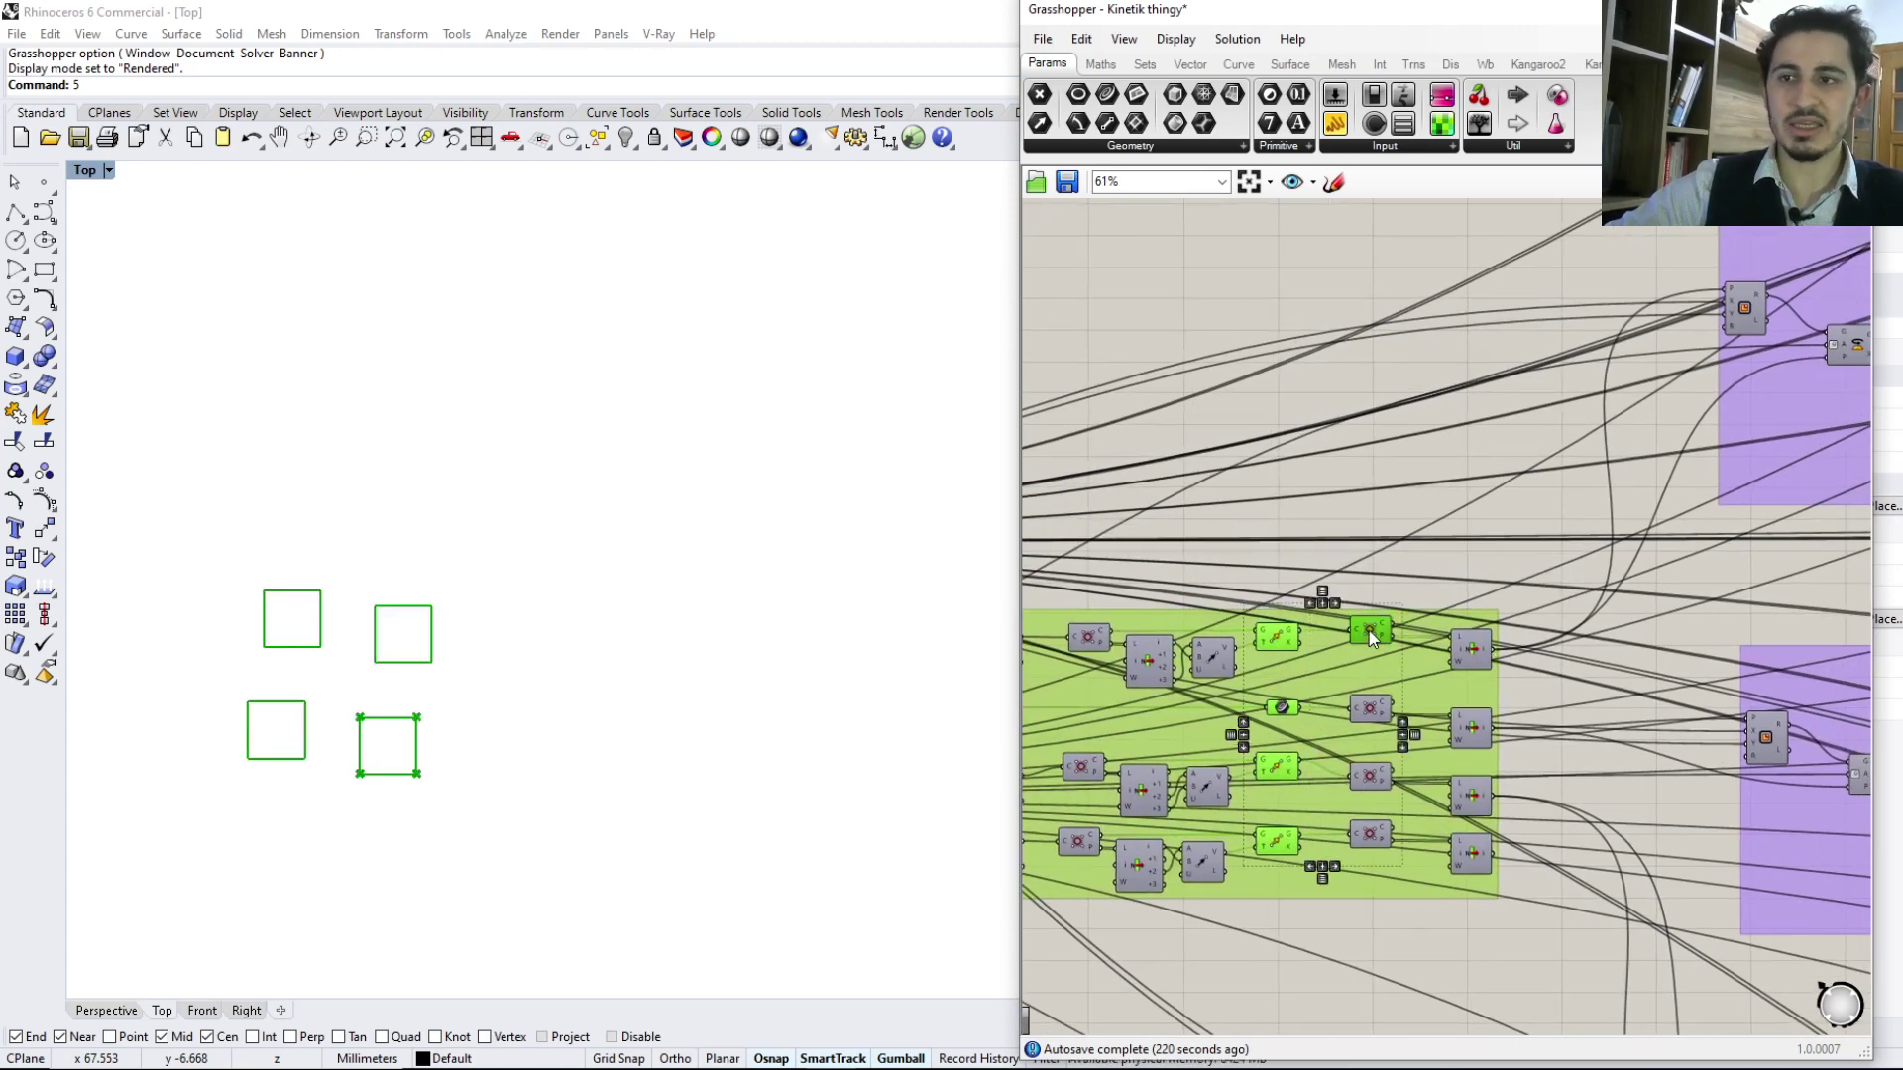
pyautogui.keyDown('shift'); pyautogui.click(1474, 649); pyautogui.keyUp('shift')
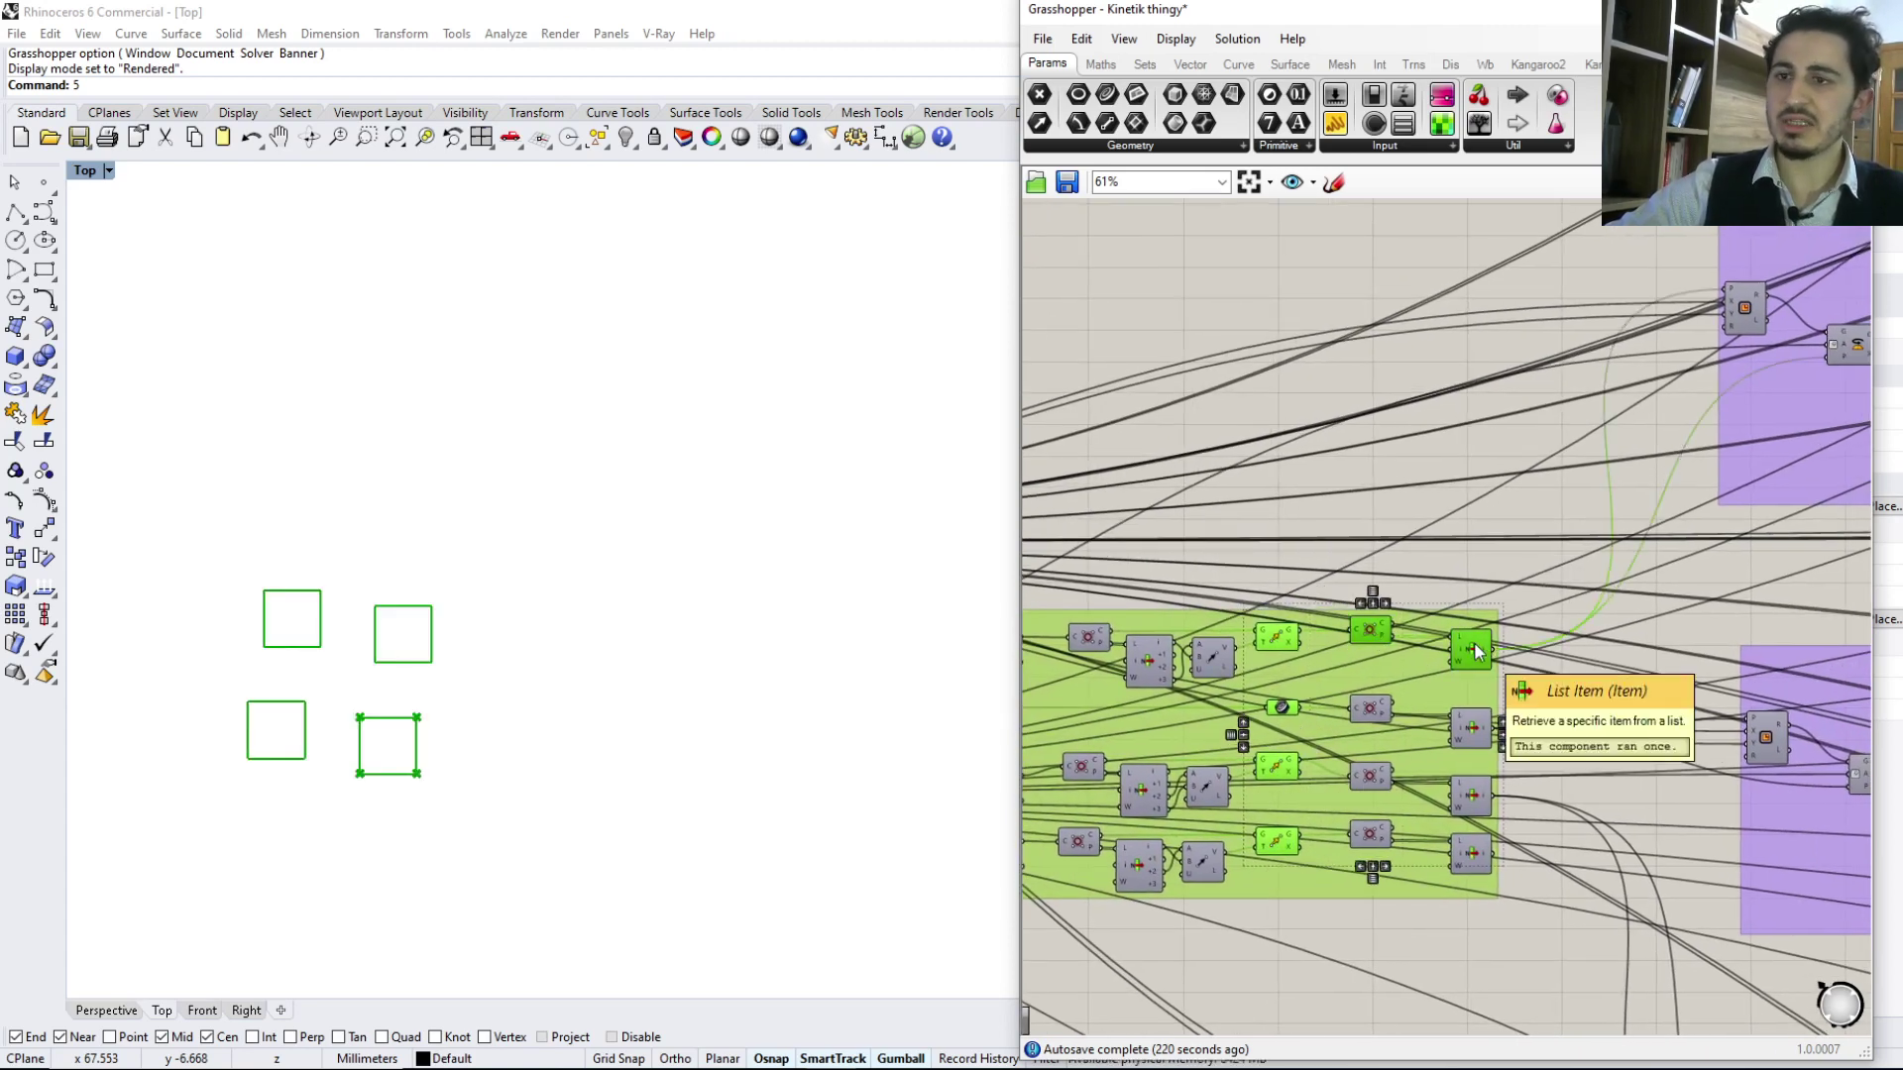
pyautogui.click(1504, 561)
pyautogui.click(1470, 654)
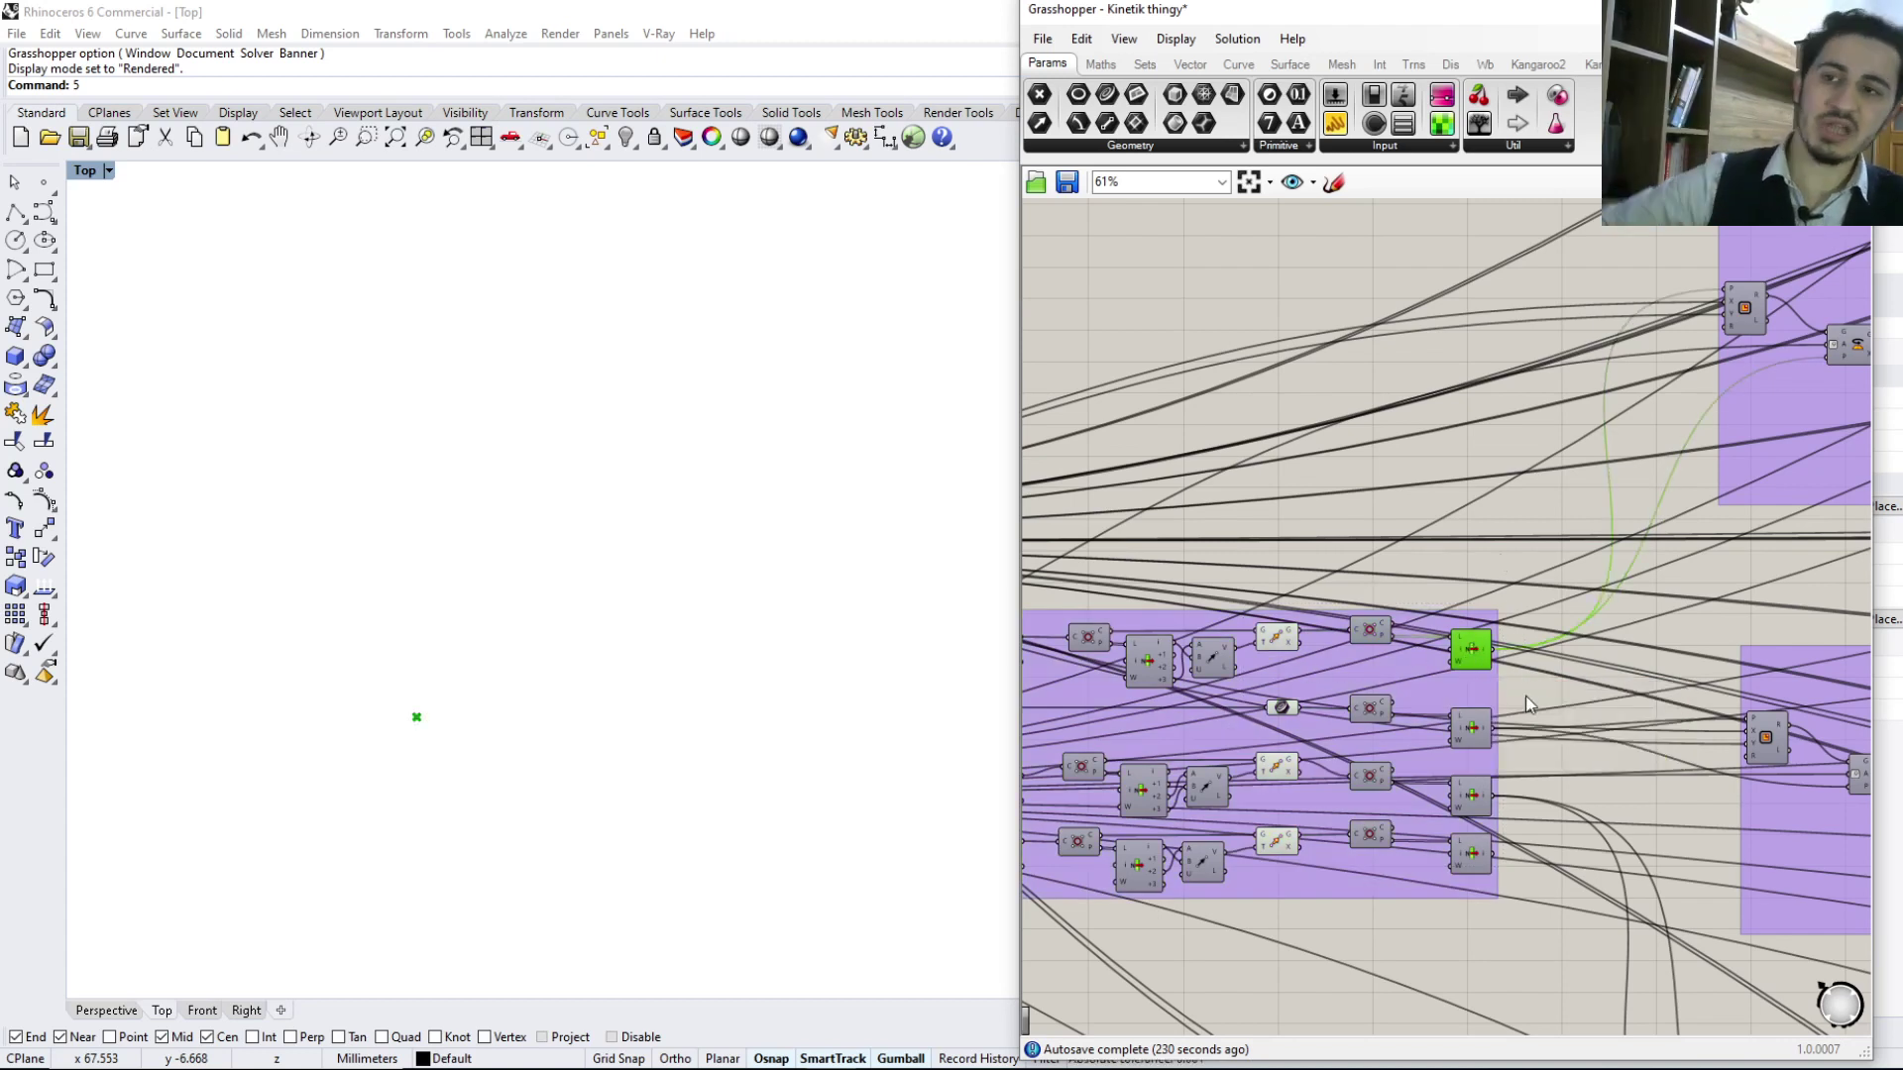
pyautogui.keyDown('shift'); pyautogui.click(1279, 637); pyautogui.keyUp('shift')
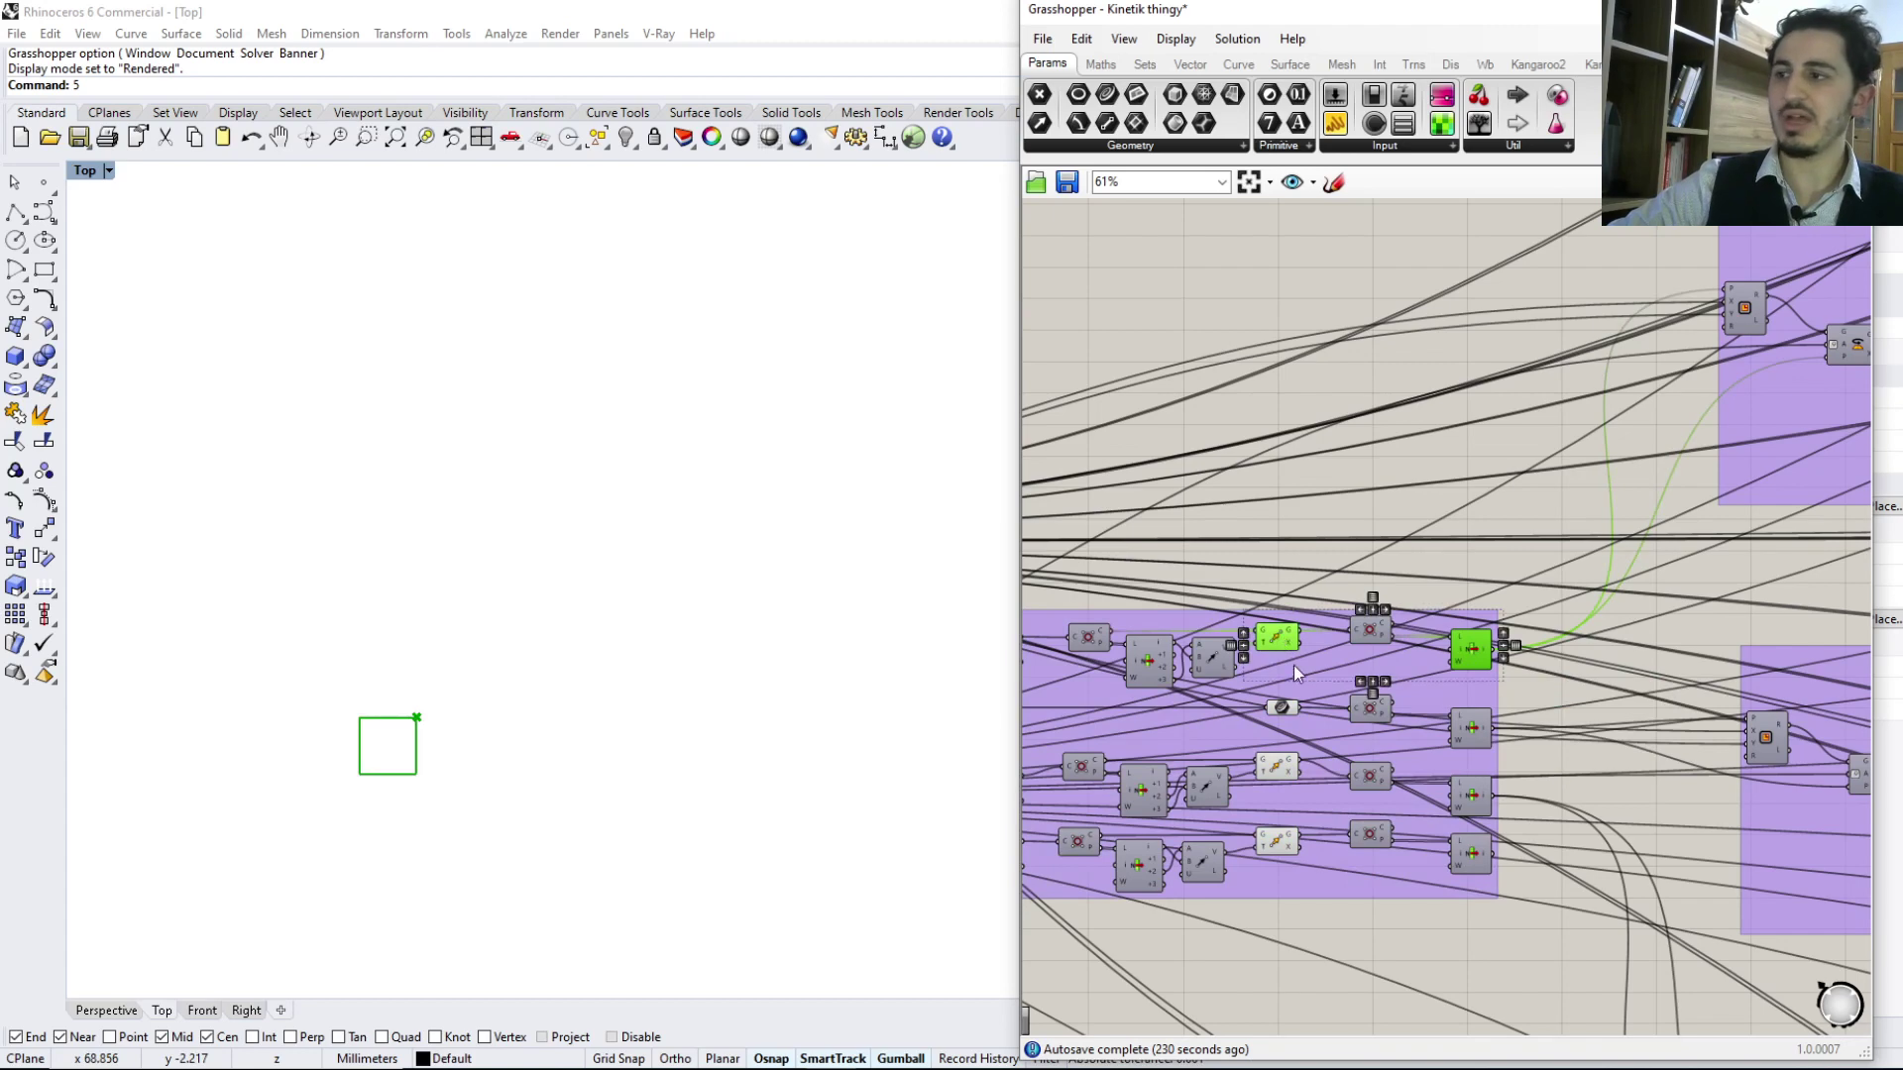
# Preview the Rectangle at the start of the next group's upper row, and the Rotate component that pivots it
pyautogui.scroll(-3, 1388, 652)
pyautogui.moveTo(1625, 600); pyautogui.dragTo(1358, 700, button='right')
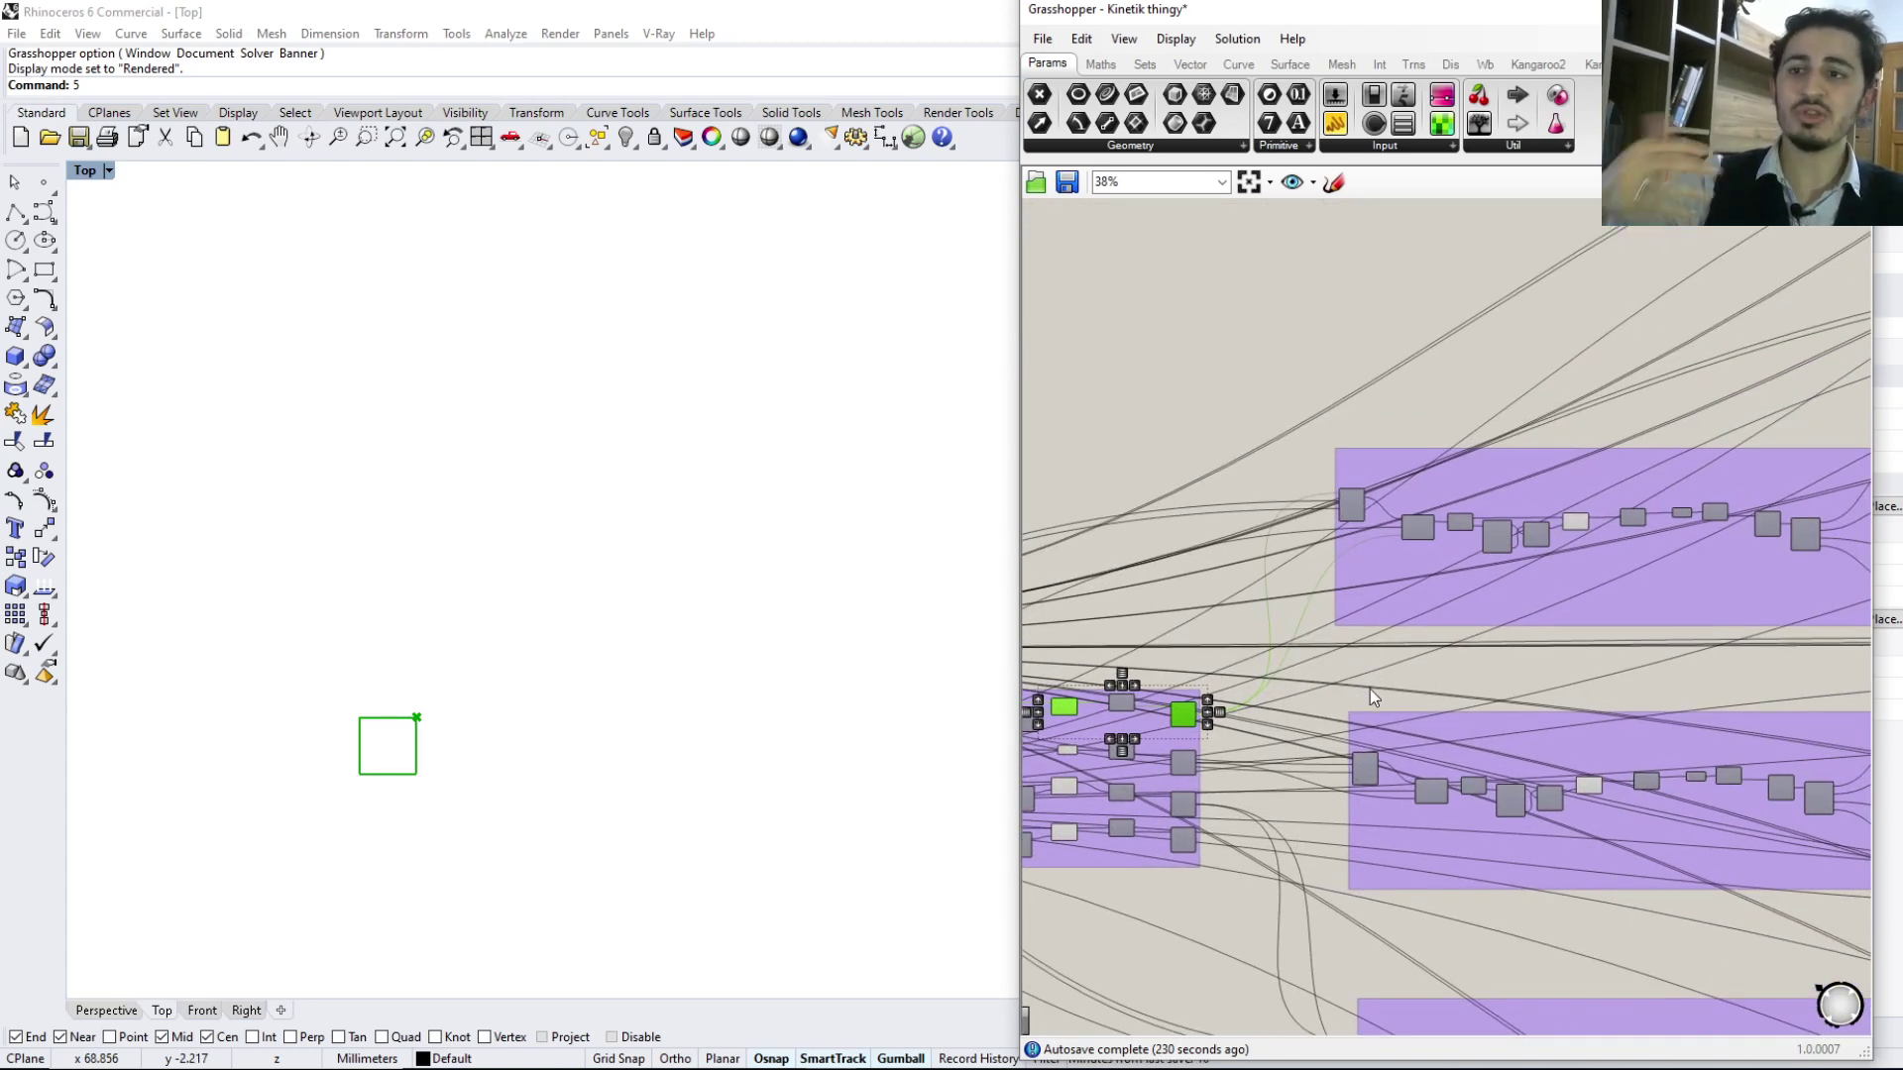
pyautogui.scroll(-1, 1370, 688)
pyautogui.moveTo(1709, 587); pyautogui.dragTo(1318, 657, button='right')
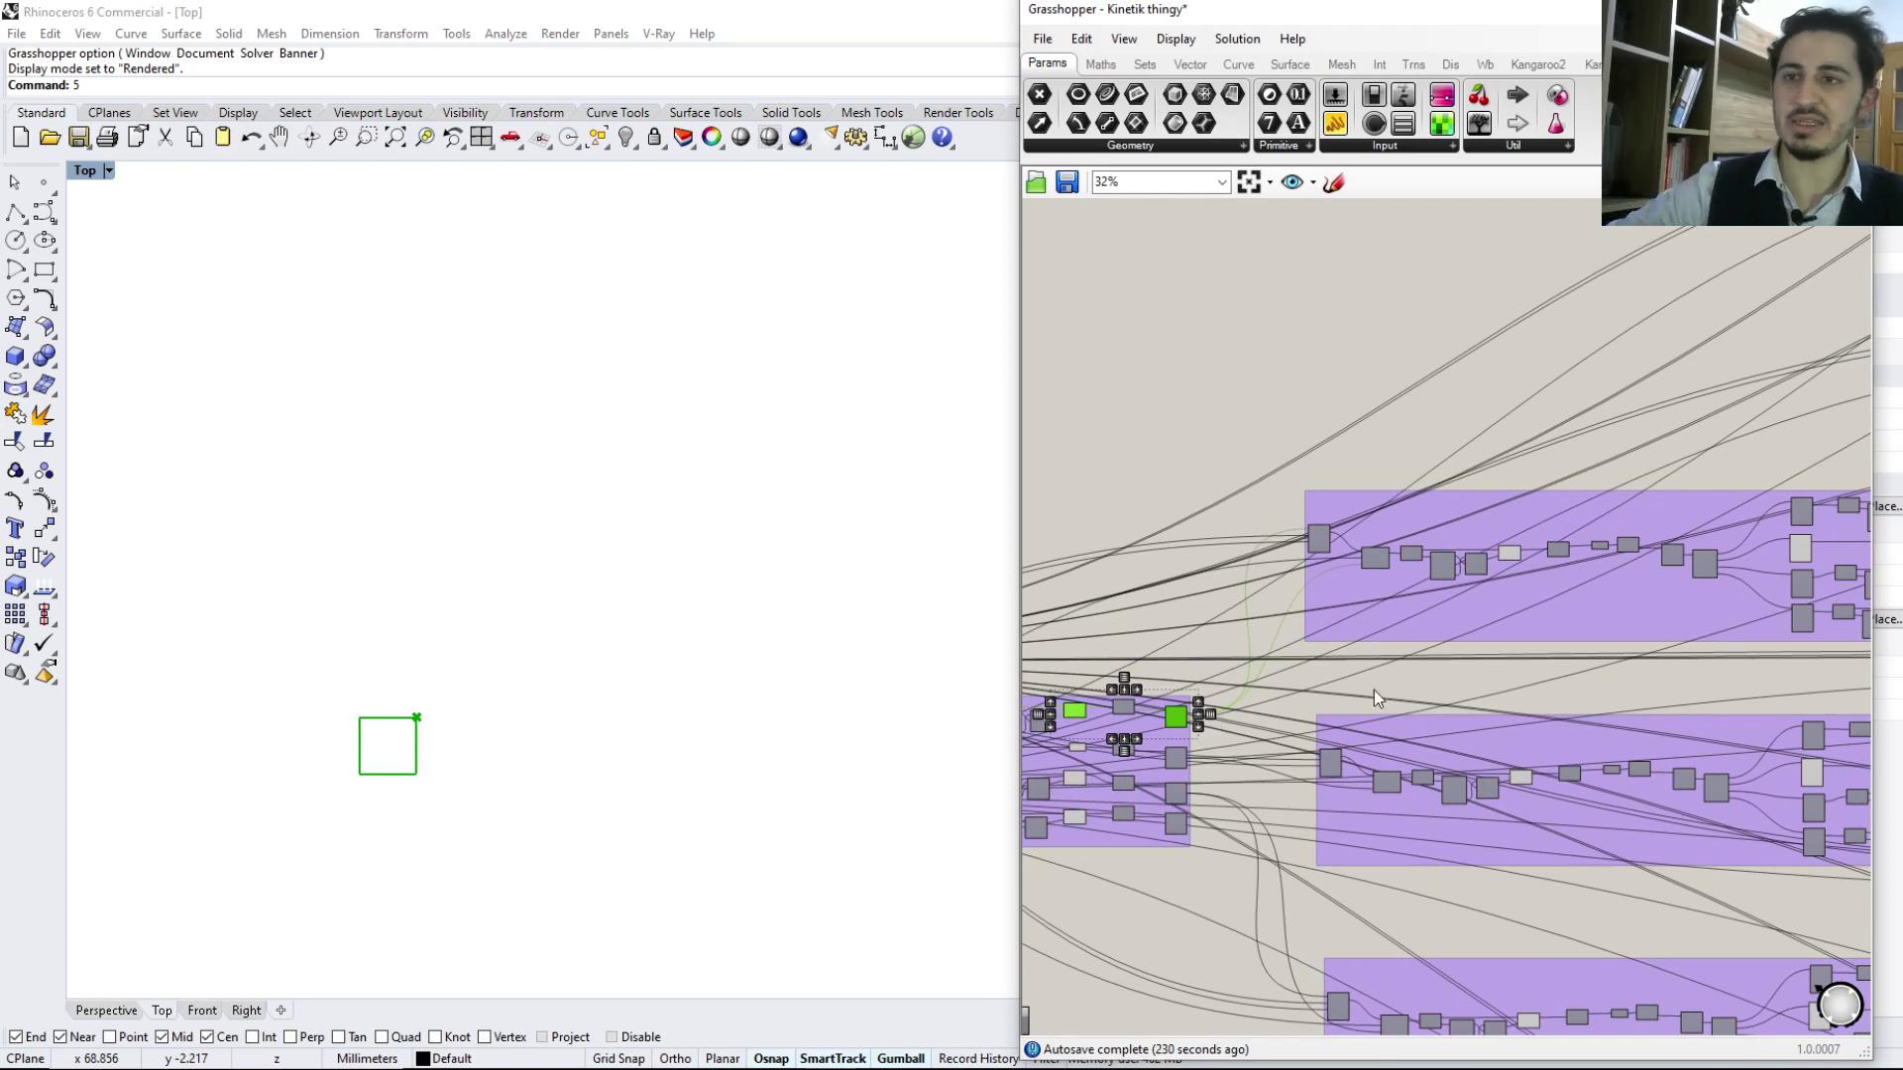
pyautogui.scroll(4, 1402, 533)
pyautogui.click(1245, 544)
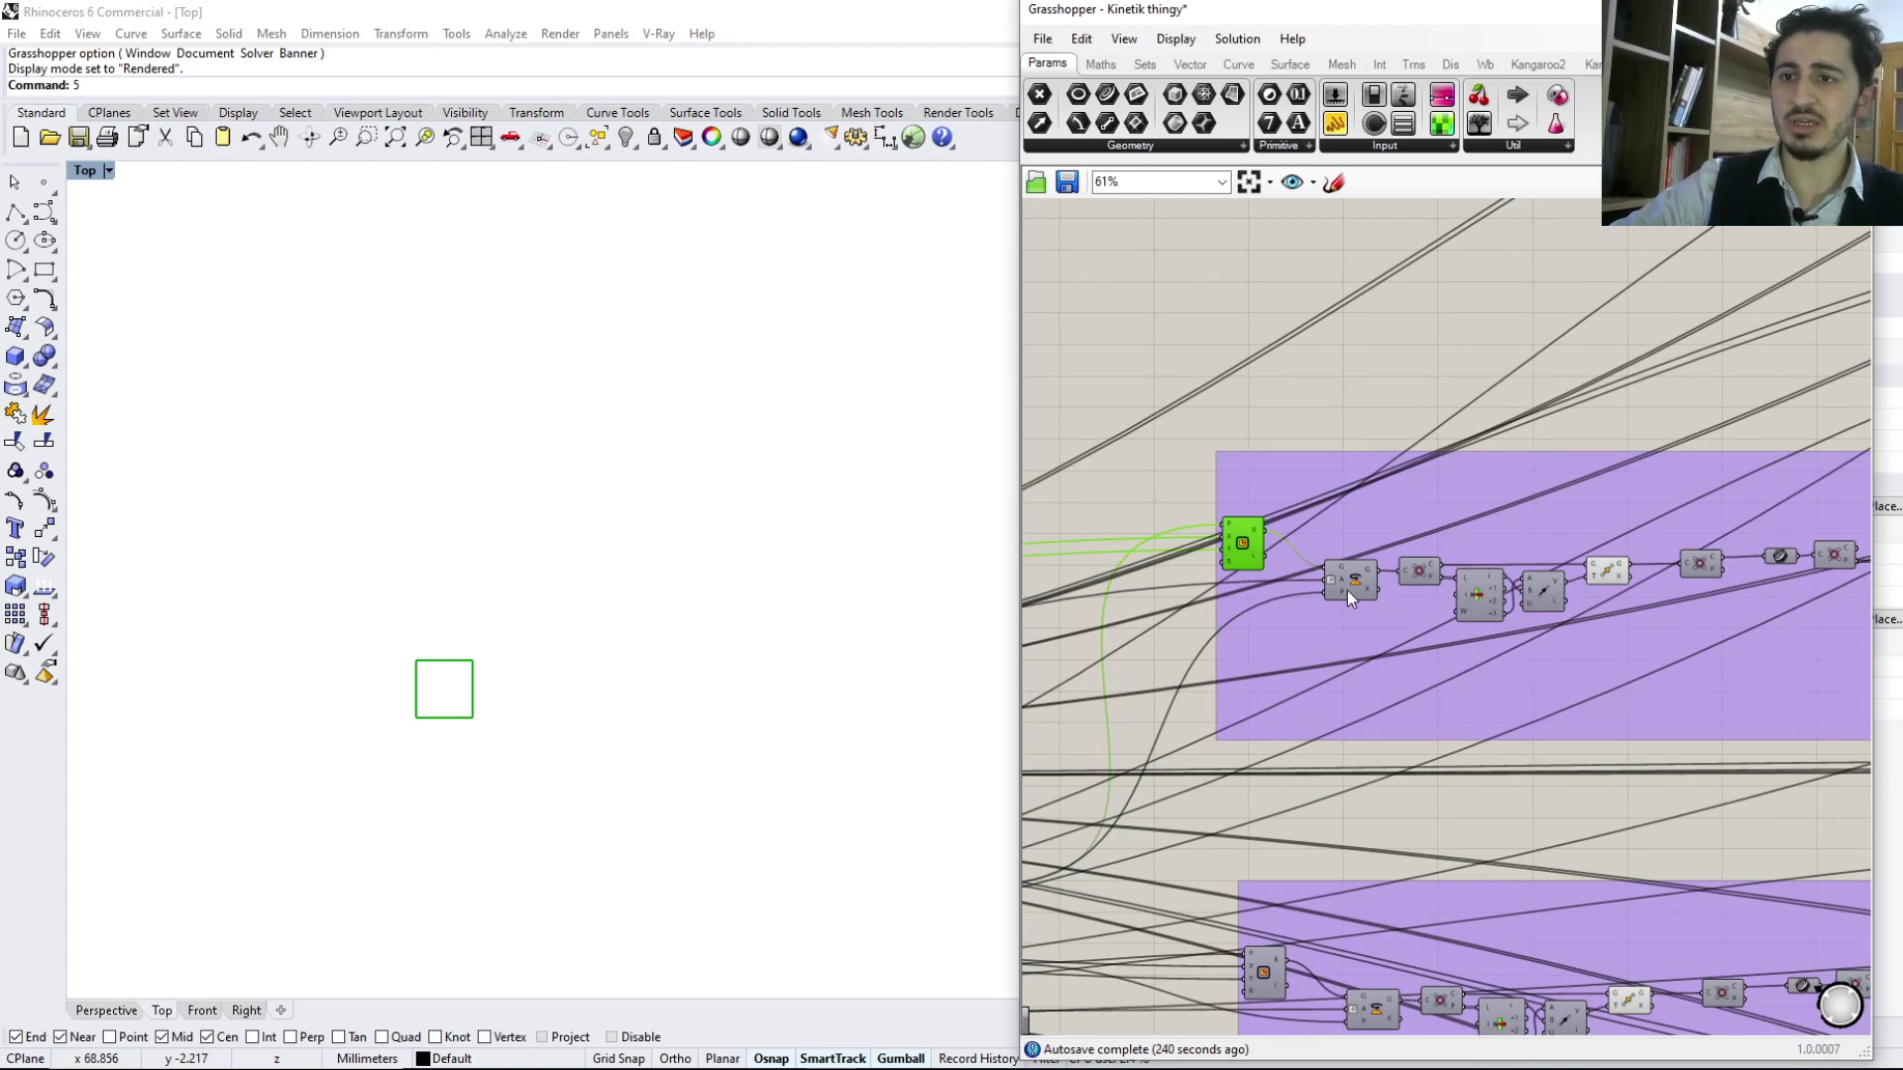
pyautogui.moveTo(1347, 591); pyautogui.dragTo(1461, 581, button='right')
pyautogui.scroll(2, 1461, 581)
pyautogui.click(1463, 567)
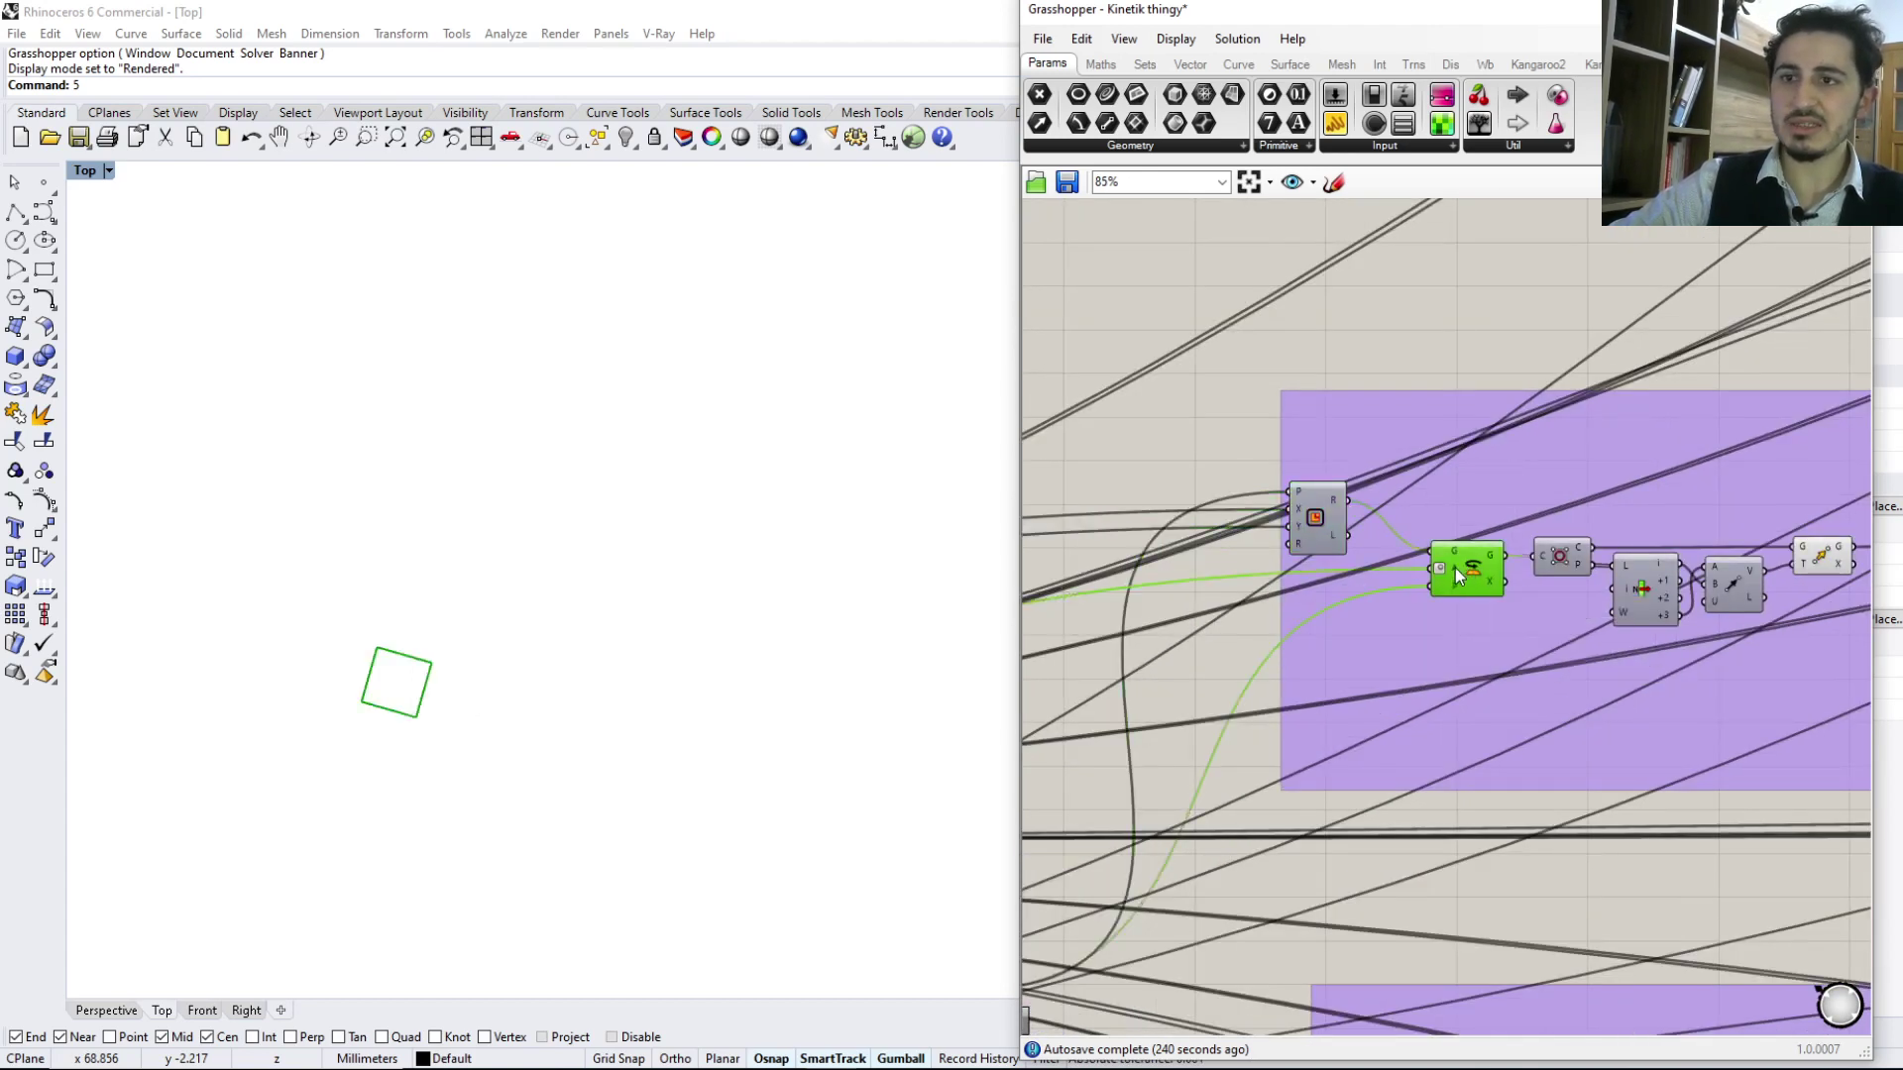
pyautogui.moveTo(1437, 571)
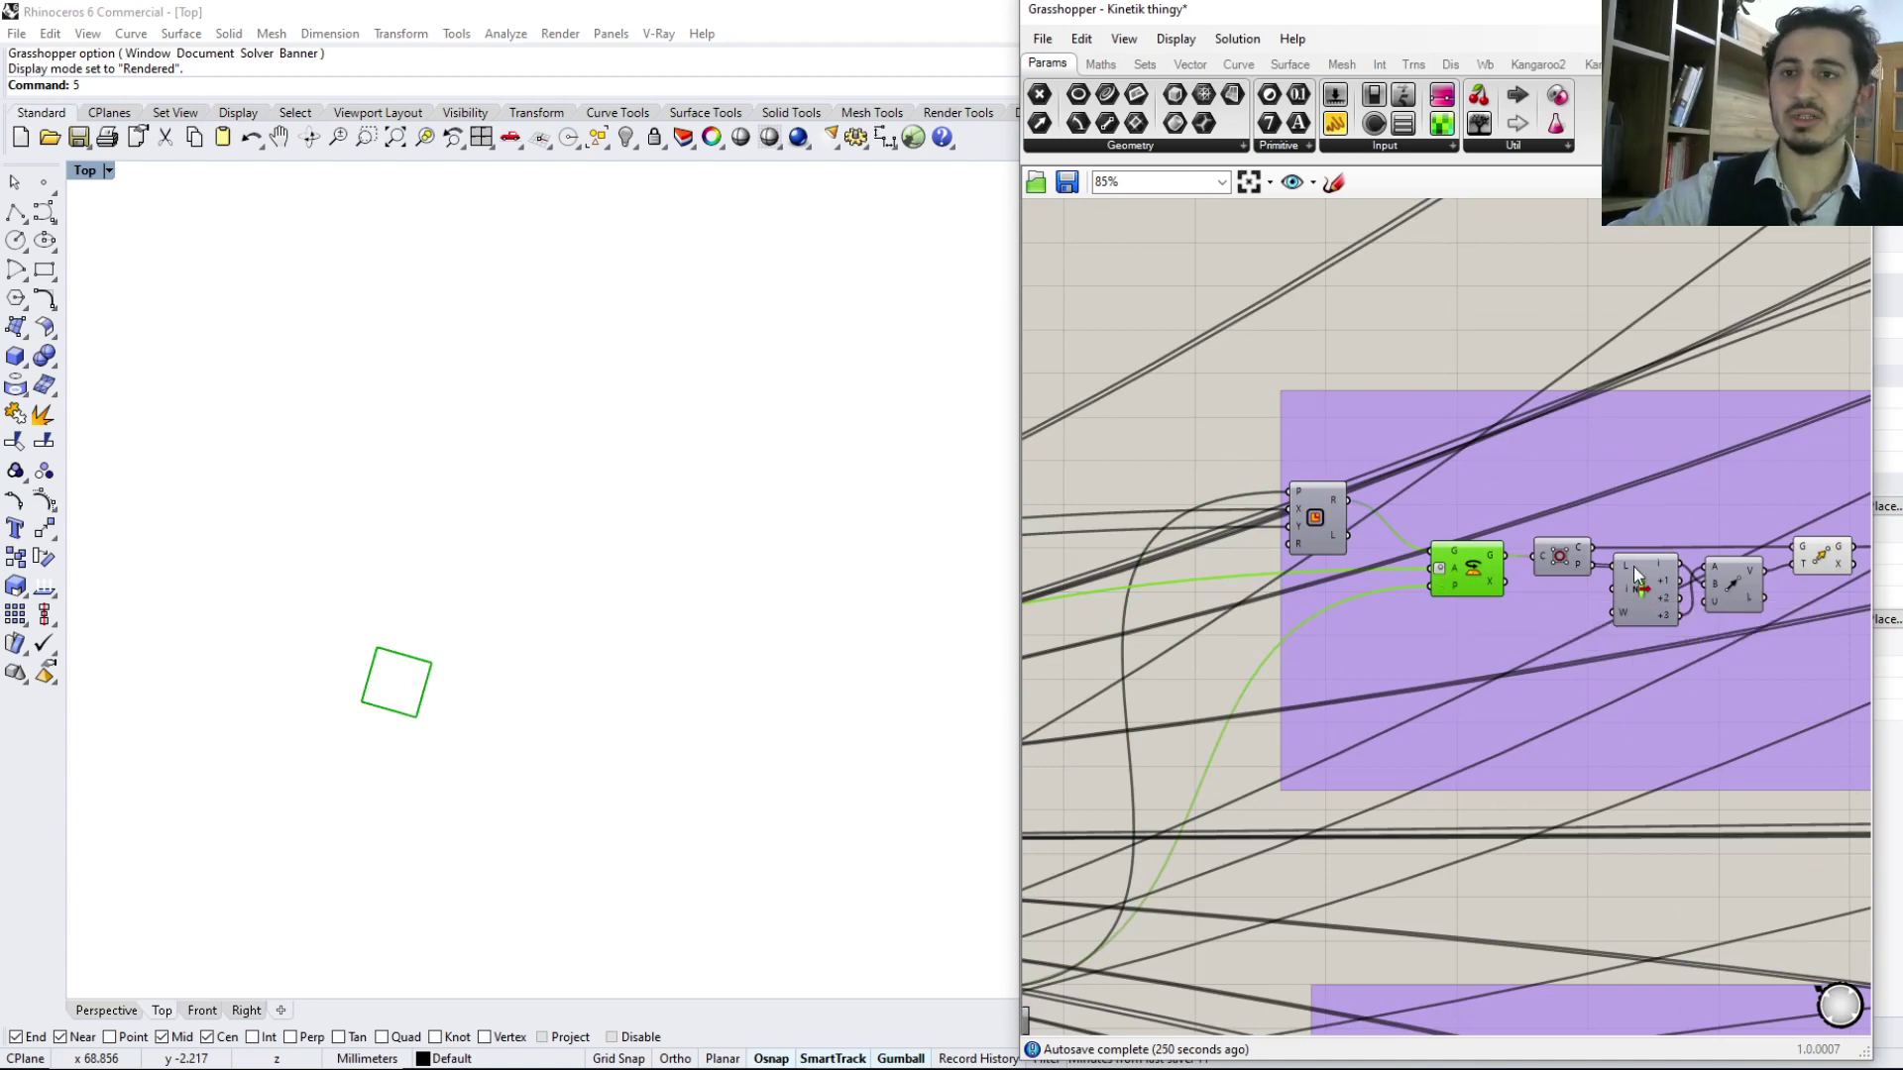
# Preview the corner points and List Item after that Rotate, plus the group's final column of three Moves and one curve parameter
pyautogui.scroll(-1, 1633, 568)
pyautogui.moveTo(1634, 568); pyautogui.dragTo(1339, 604, button='right')
pyautogui.click(1480, 555)
pyautogui.scroll(-1, 1527, 603)
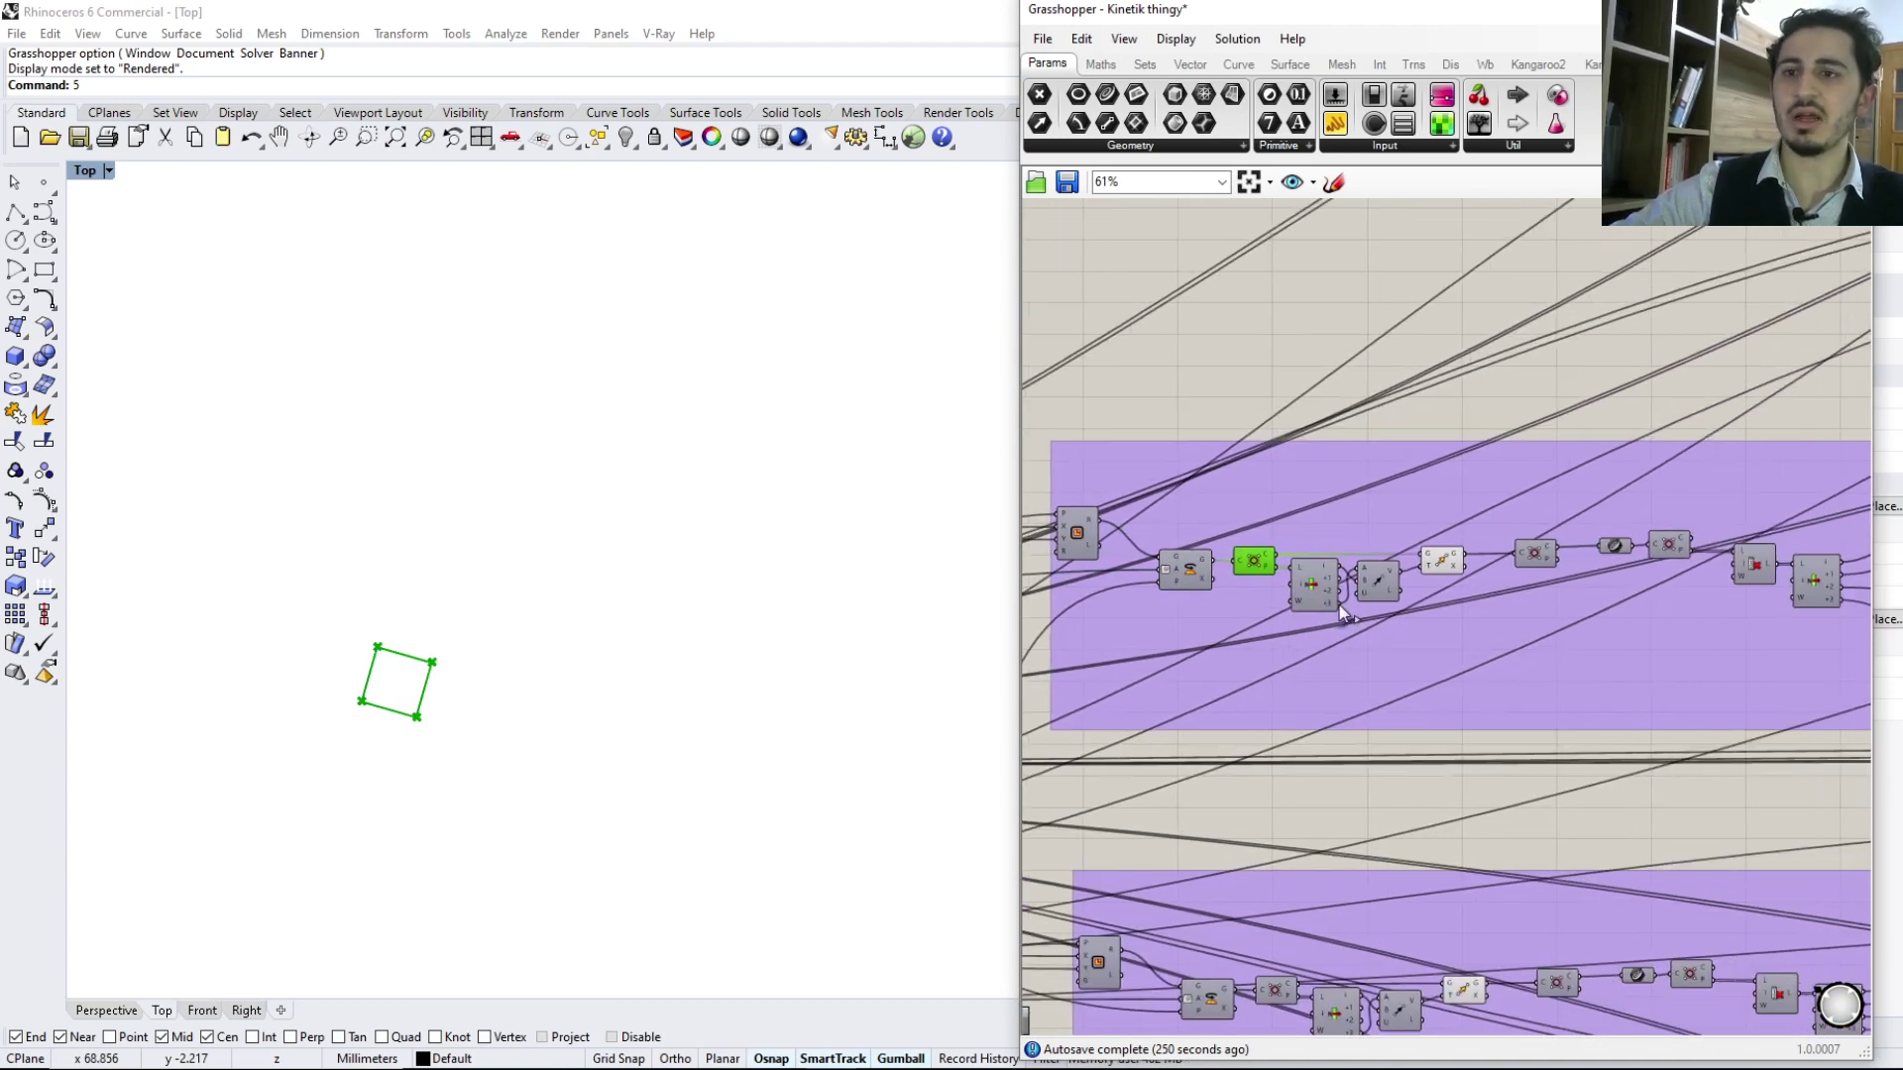
pyautogui.click(1320, 585)
pyautogui.moveTo(1638, 568); pyautogui.dragTo(1459, 550, button='right')
pyautogui.moveTo(1691, 726); pyautogui.dragTo(1661, 420)
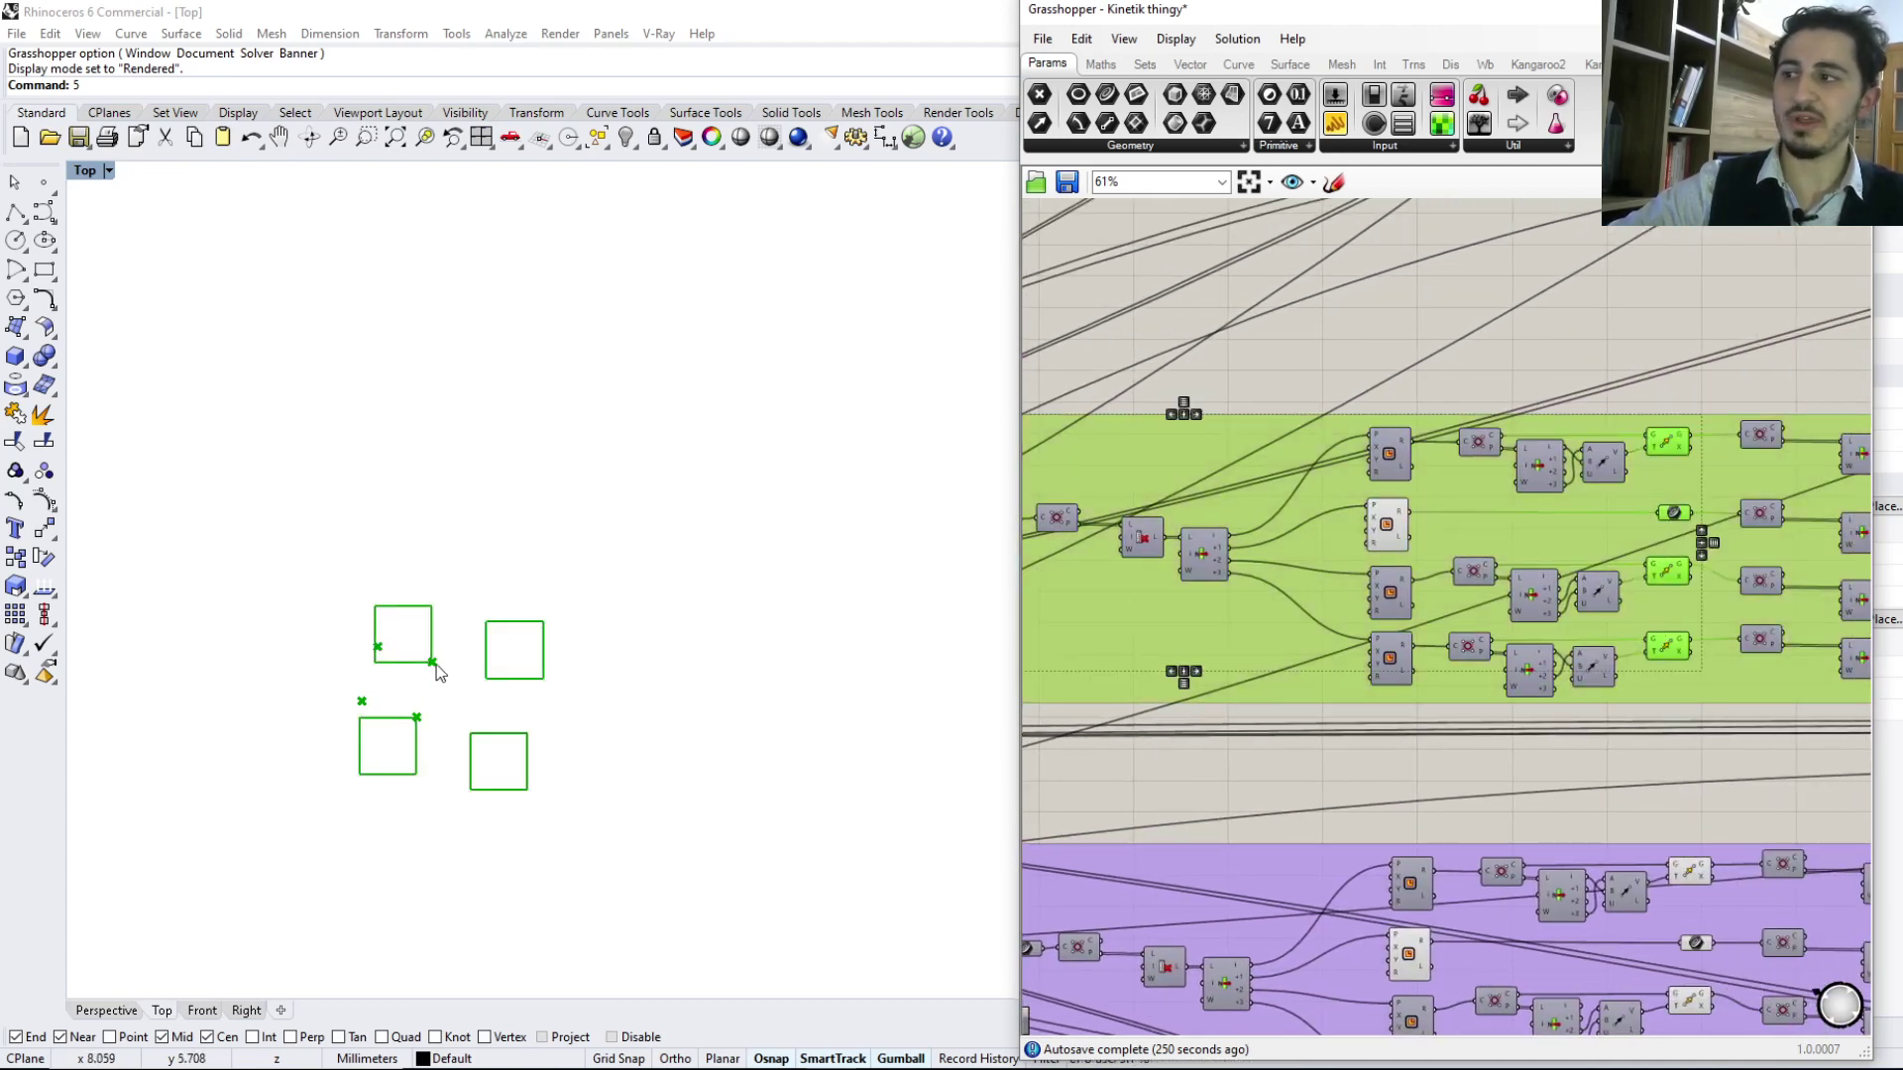
# Clear the selection and turn off the selected-only preview to display the entire grid of squares
pyautogui.click(1626, 751)
pyautogui.moveTo(1627, 747); pyautogui.dragTo(1364, 721, button='right')
pyautogui.scroll(-10, 1364, 720)
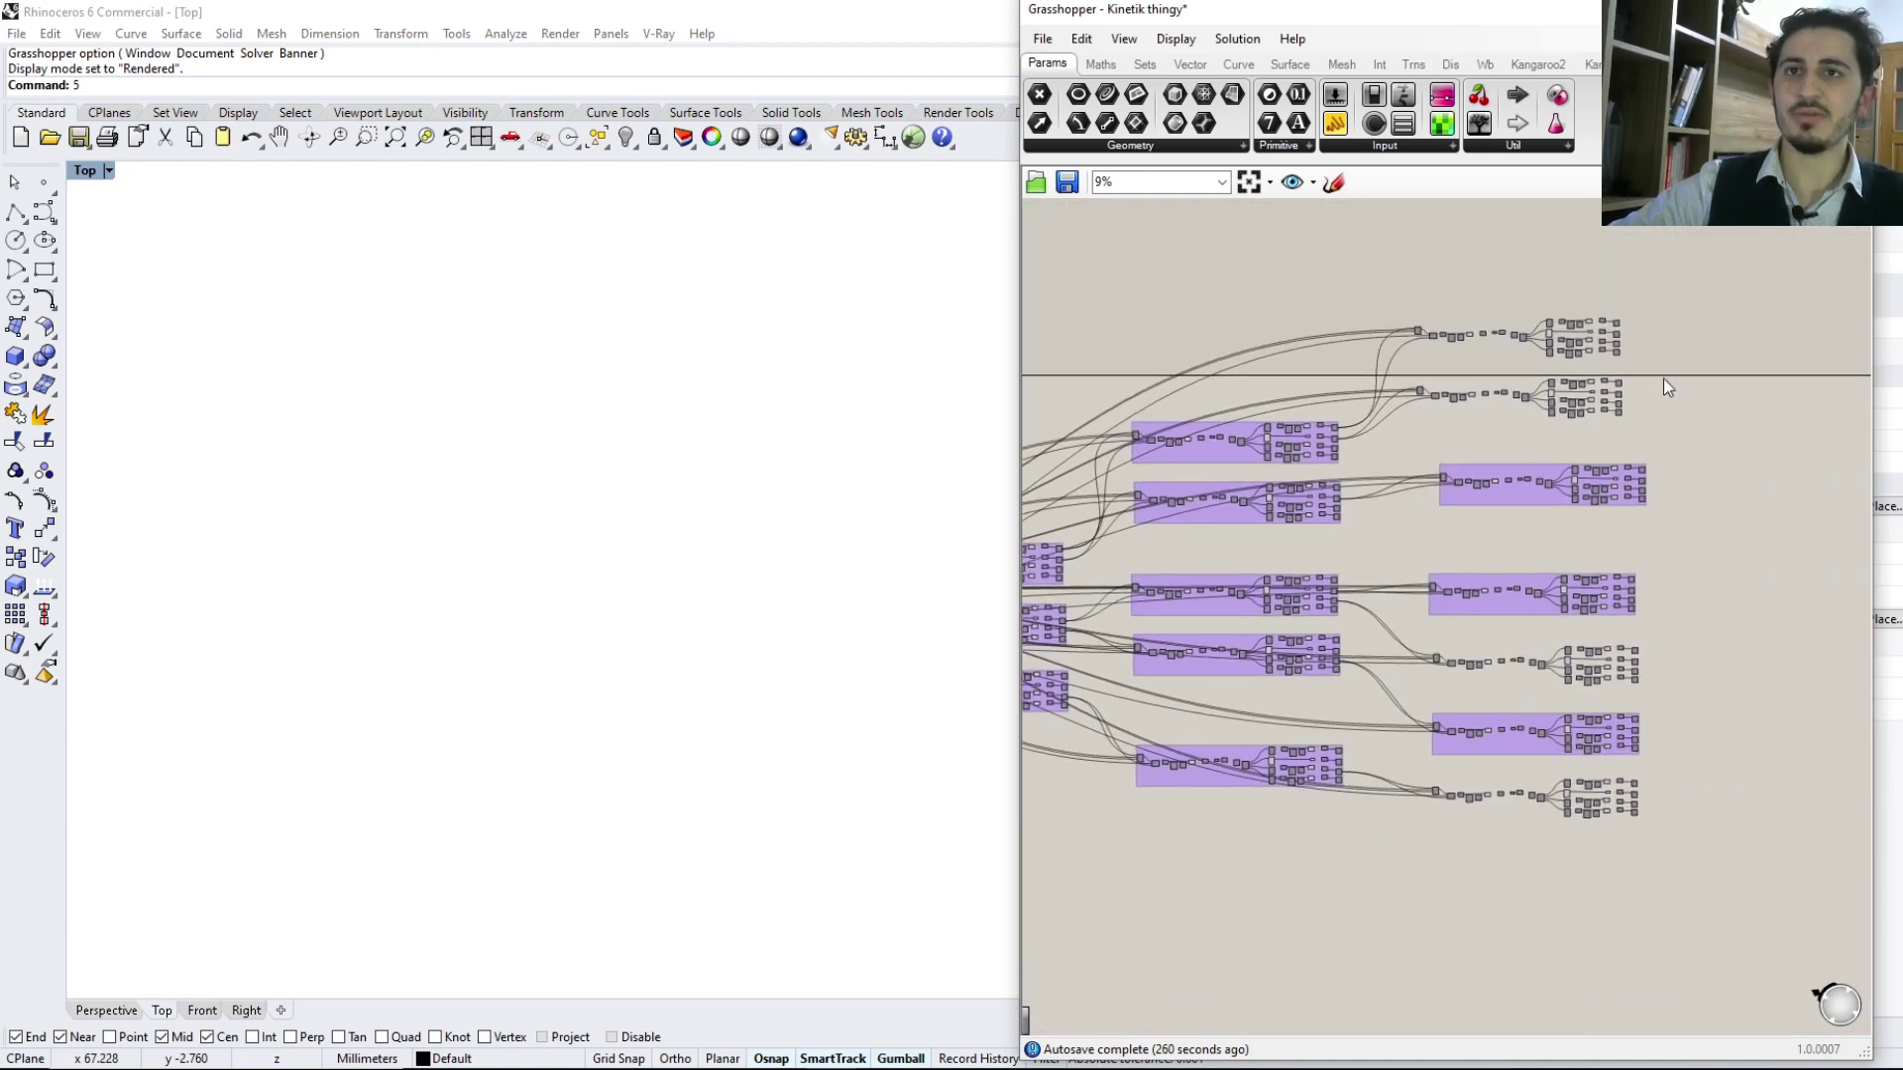
pyautogui.click(1762, 182)
# Change the rotation Value slider to 18 and finally to 27 to pivot the whole grid
pyautogui.scroll(6, 1152, 728)
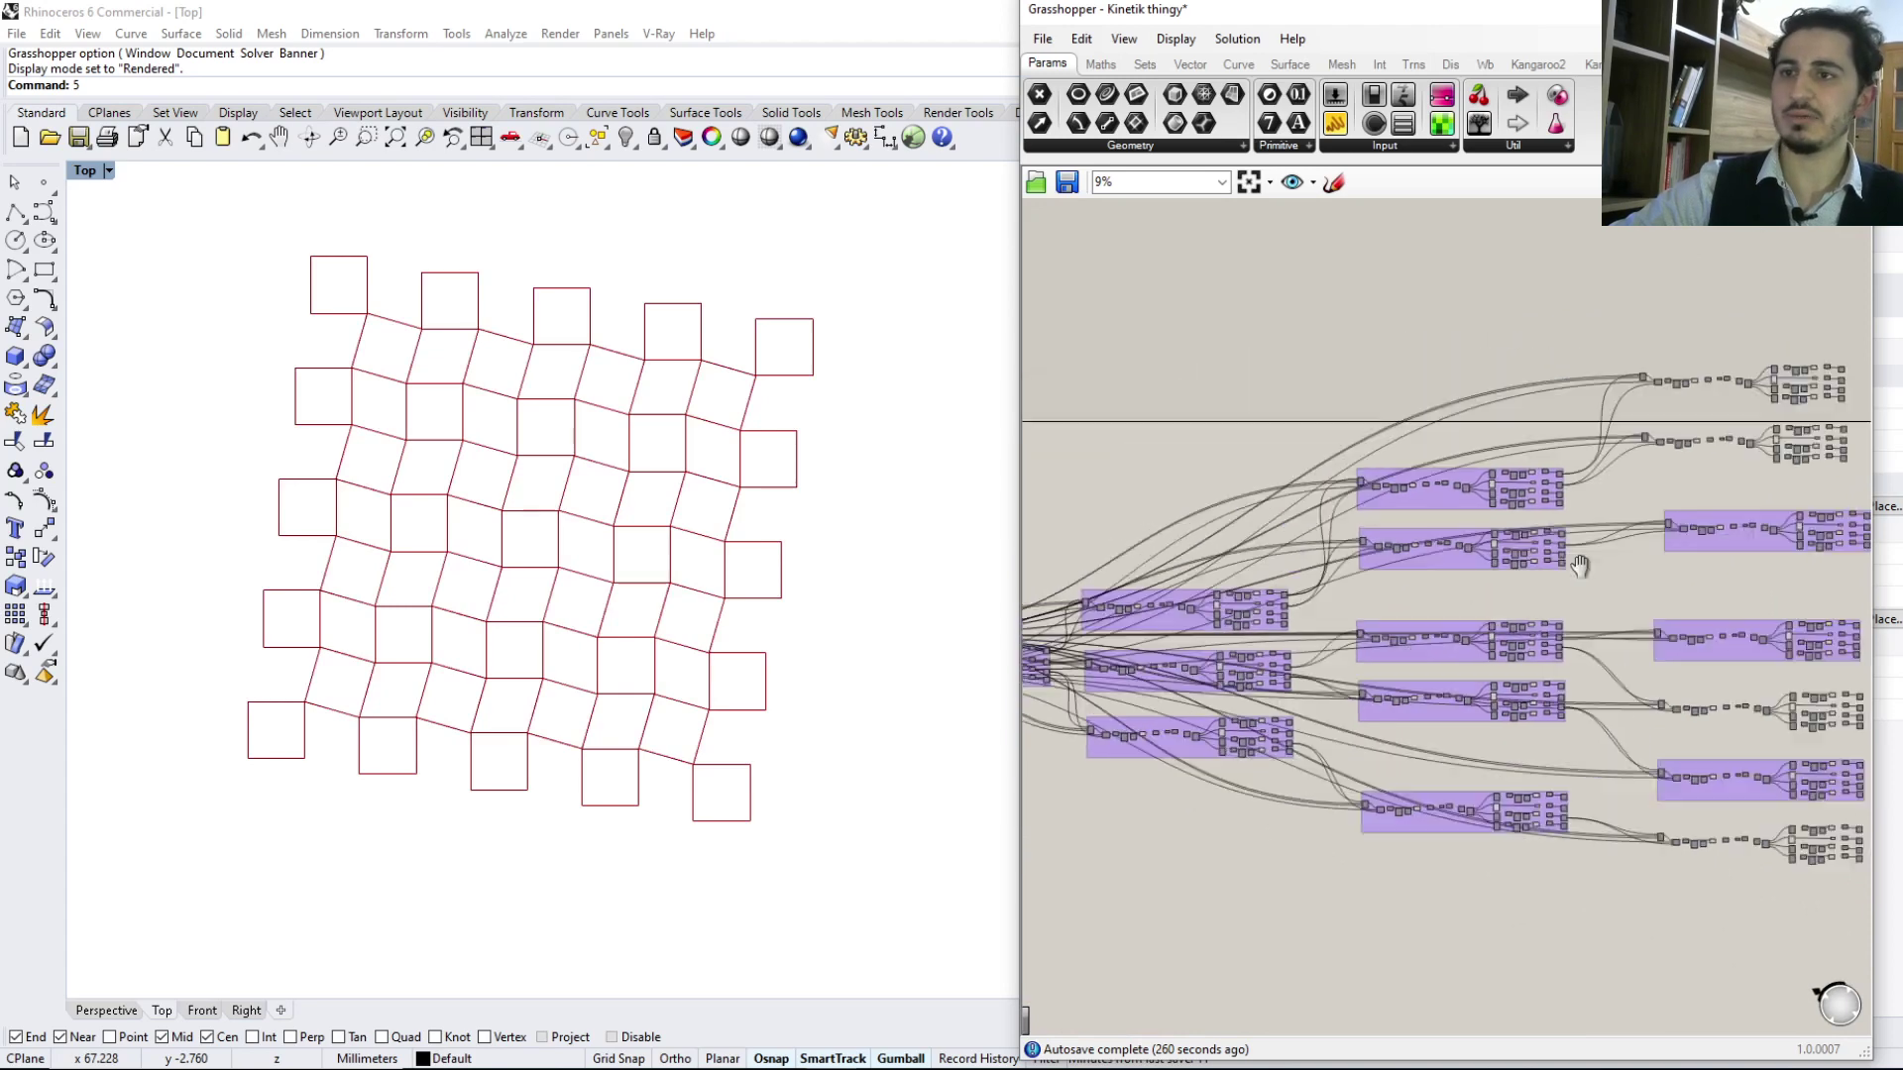
pyautogui.scroll(10, 1165, 683)
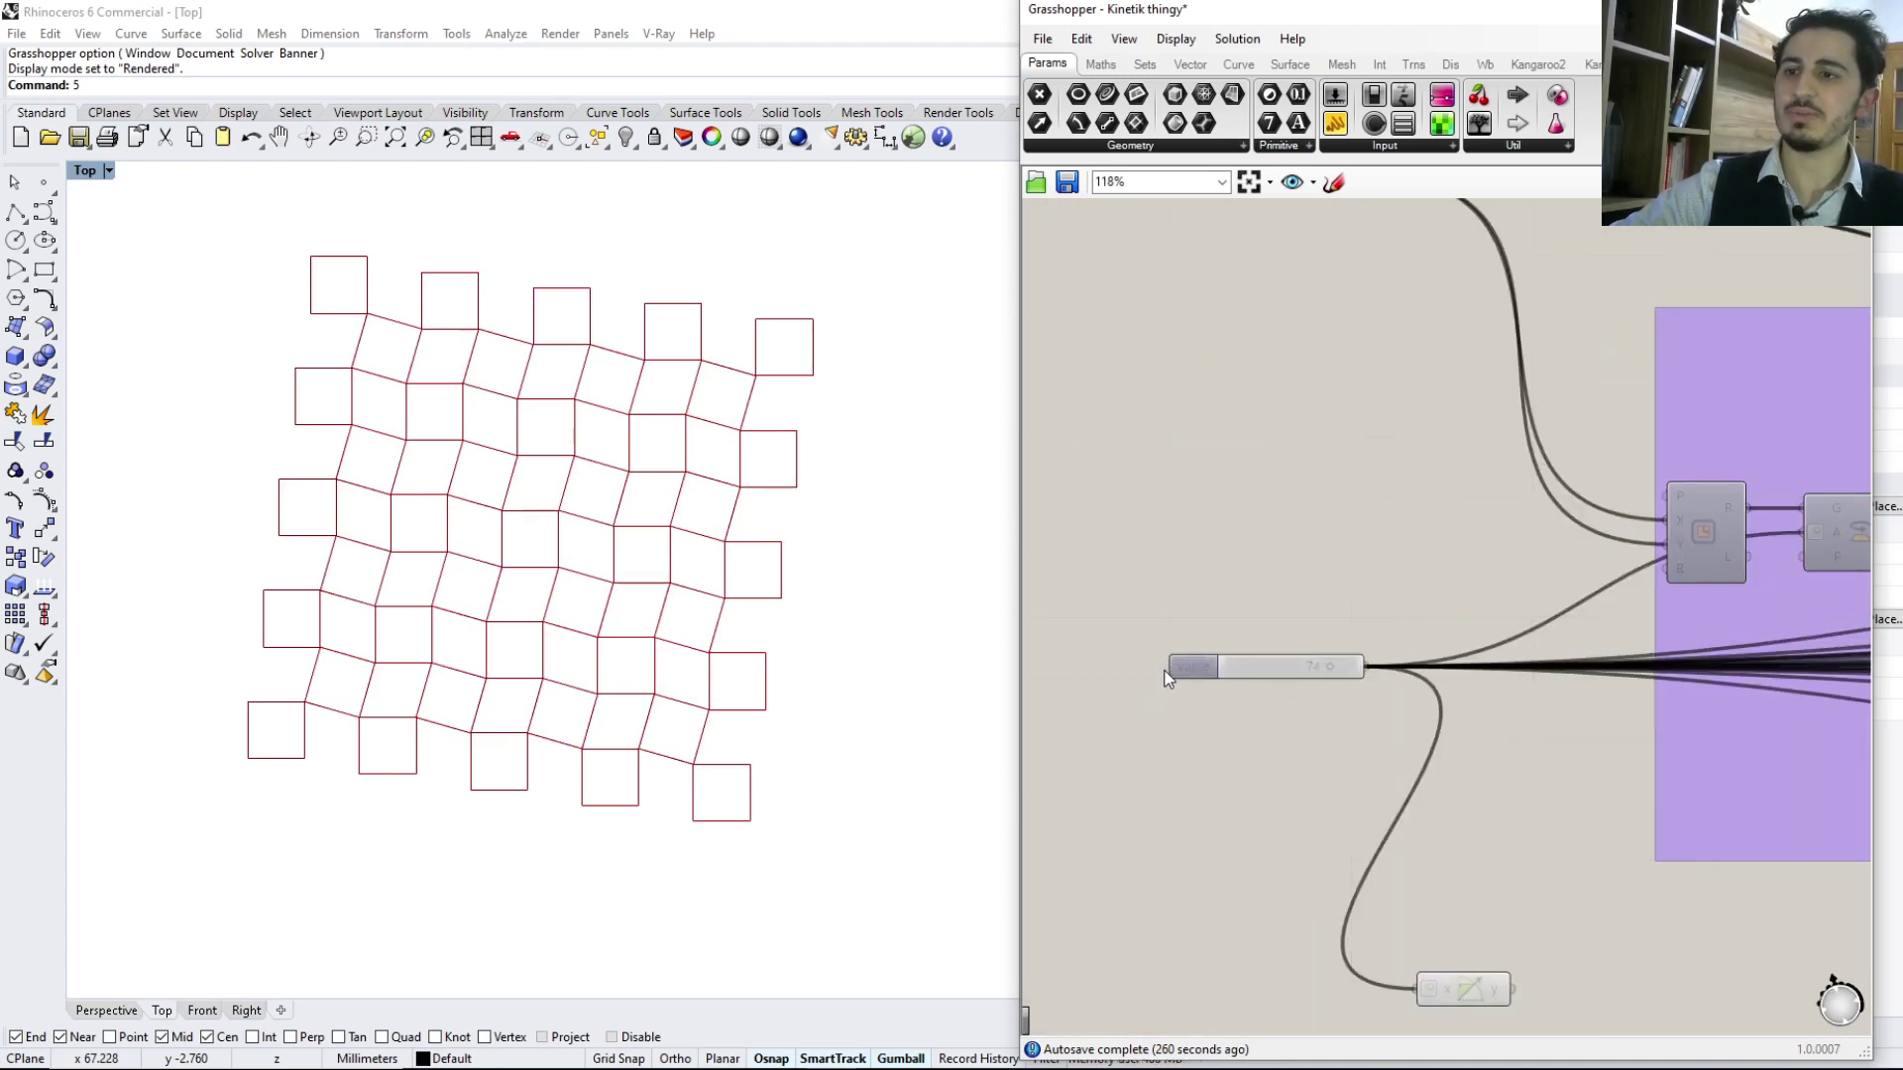
pyautogui.moveTo(1394, 669); pyautogui.dragTo(1247, 667)
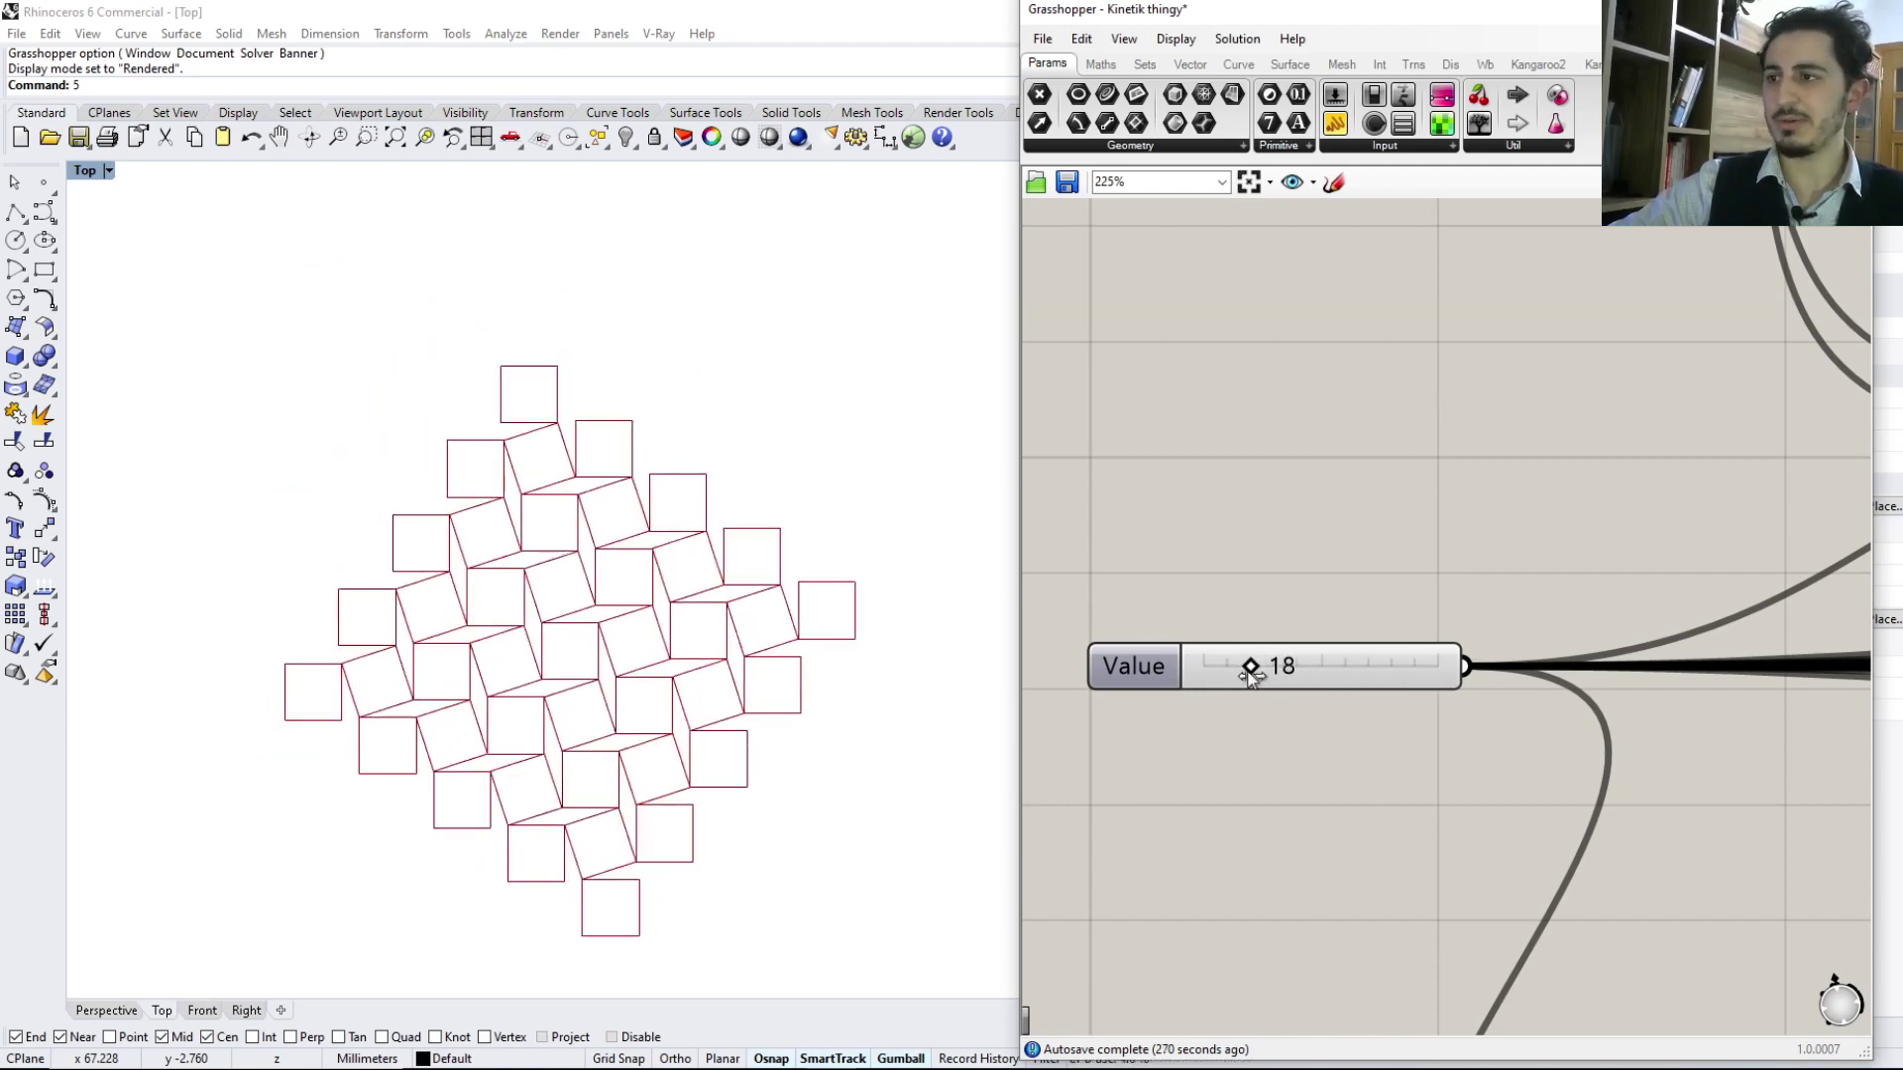
pyautogui.scroll(-5, 1274, 659)
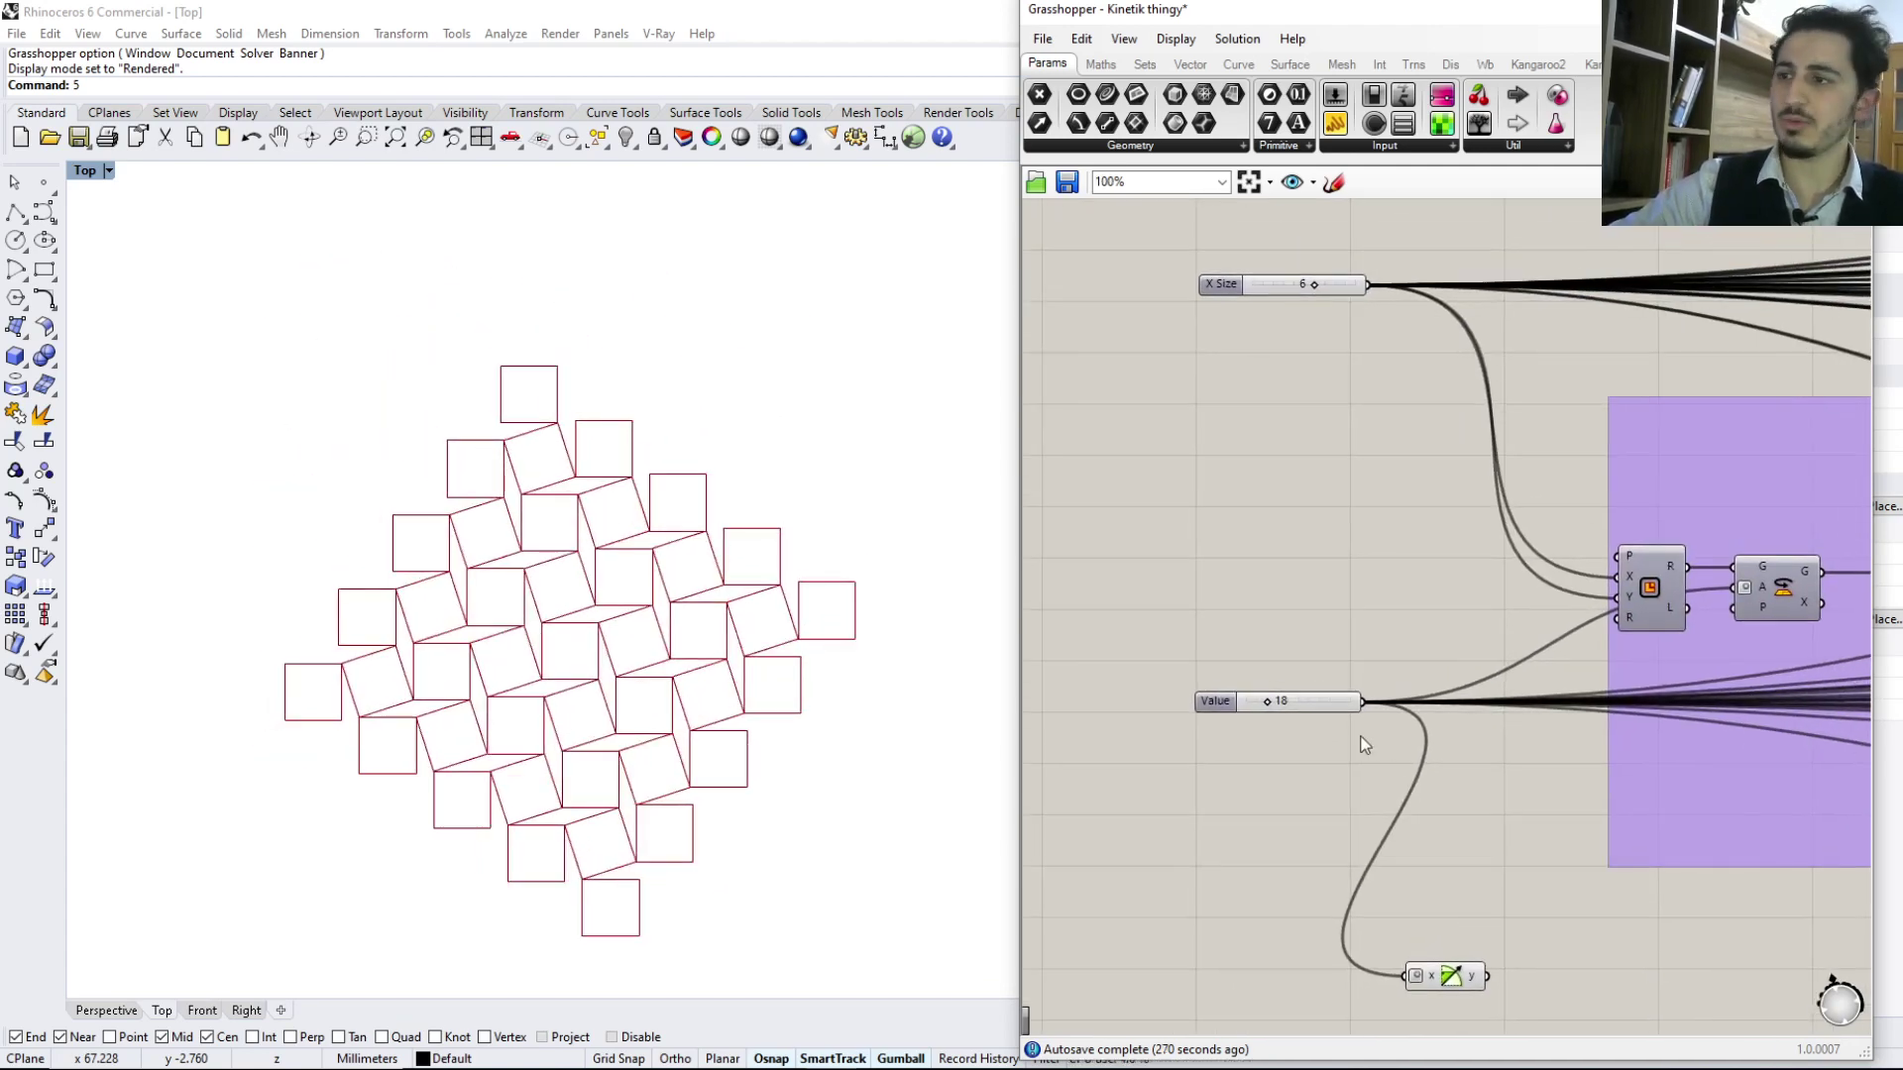
pyautogui.moveTo(1267, 701); pyautogui.dragTo(1276, 702)
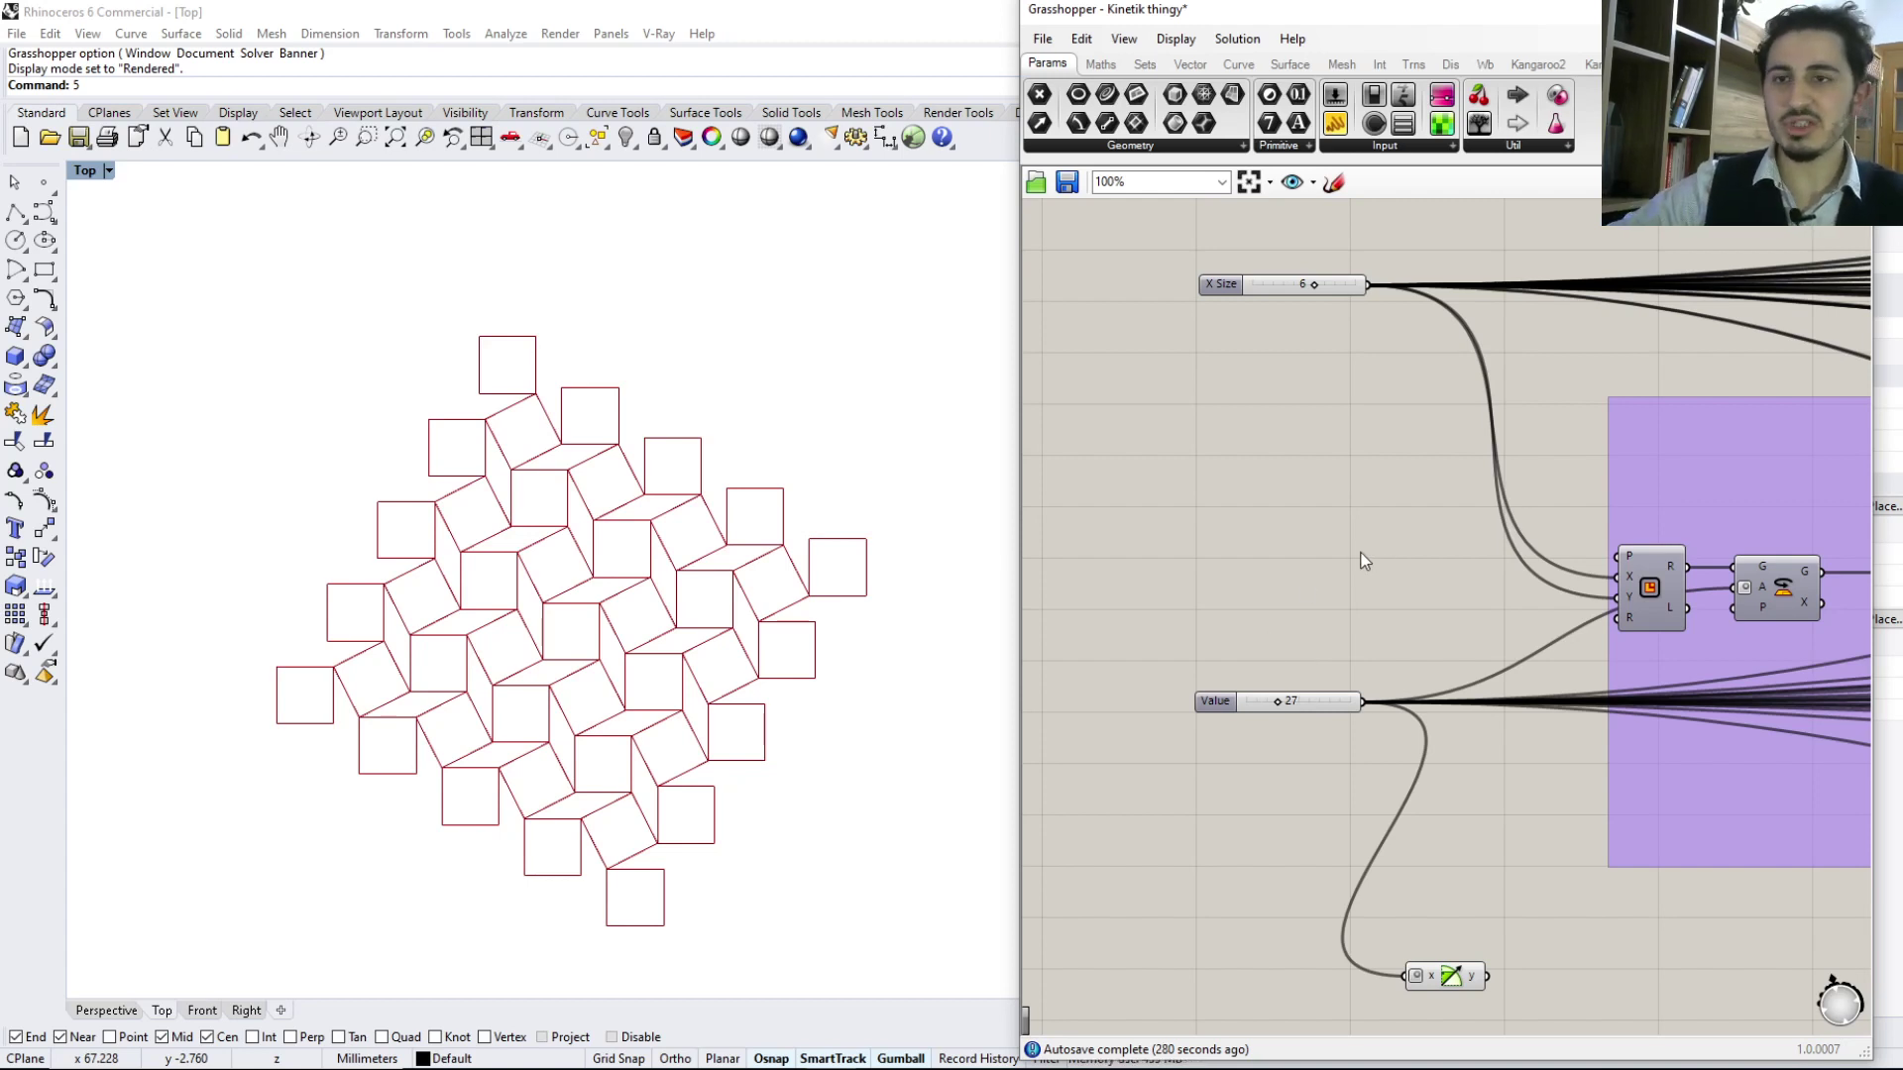
pyautogui.scroll(-3, 1365, 561)
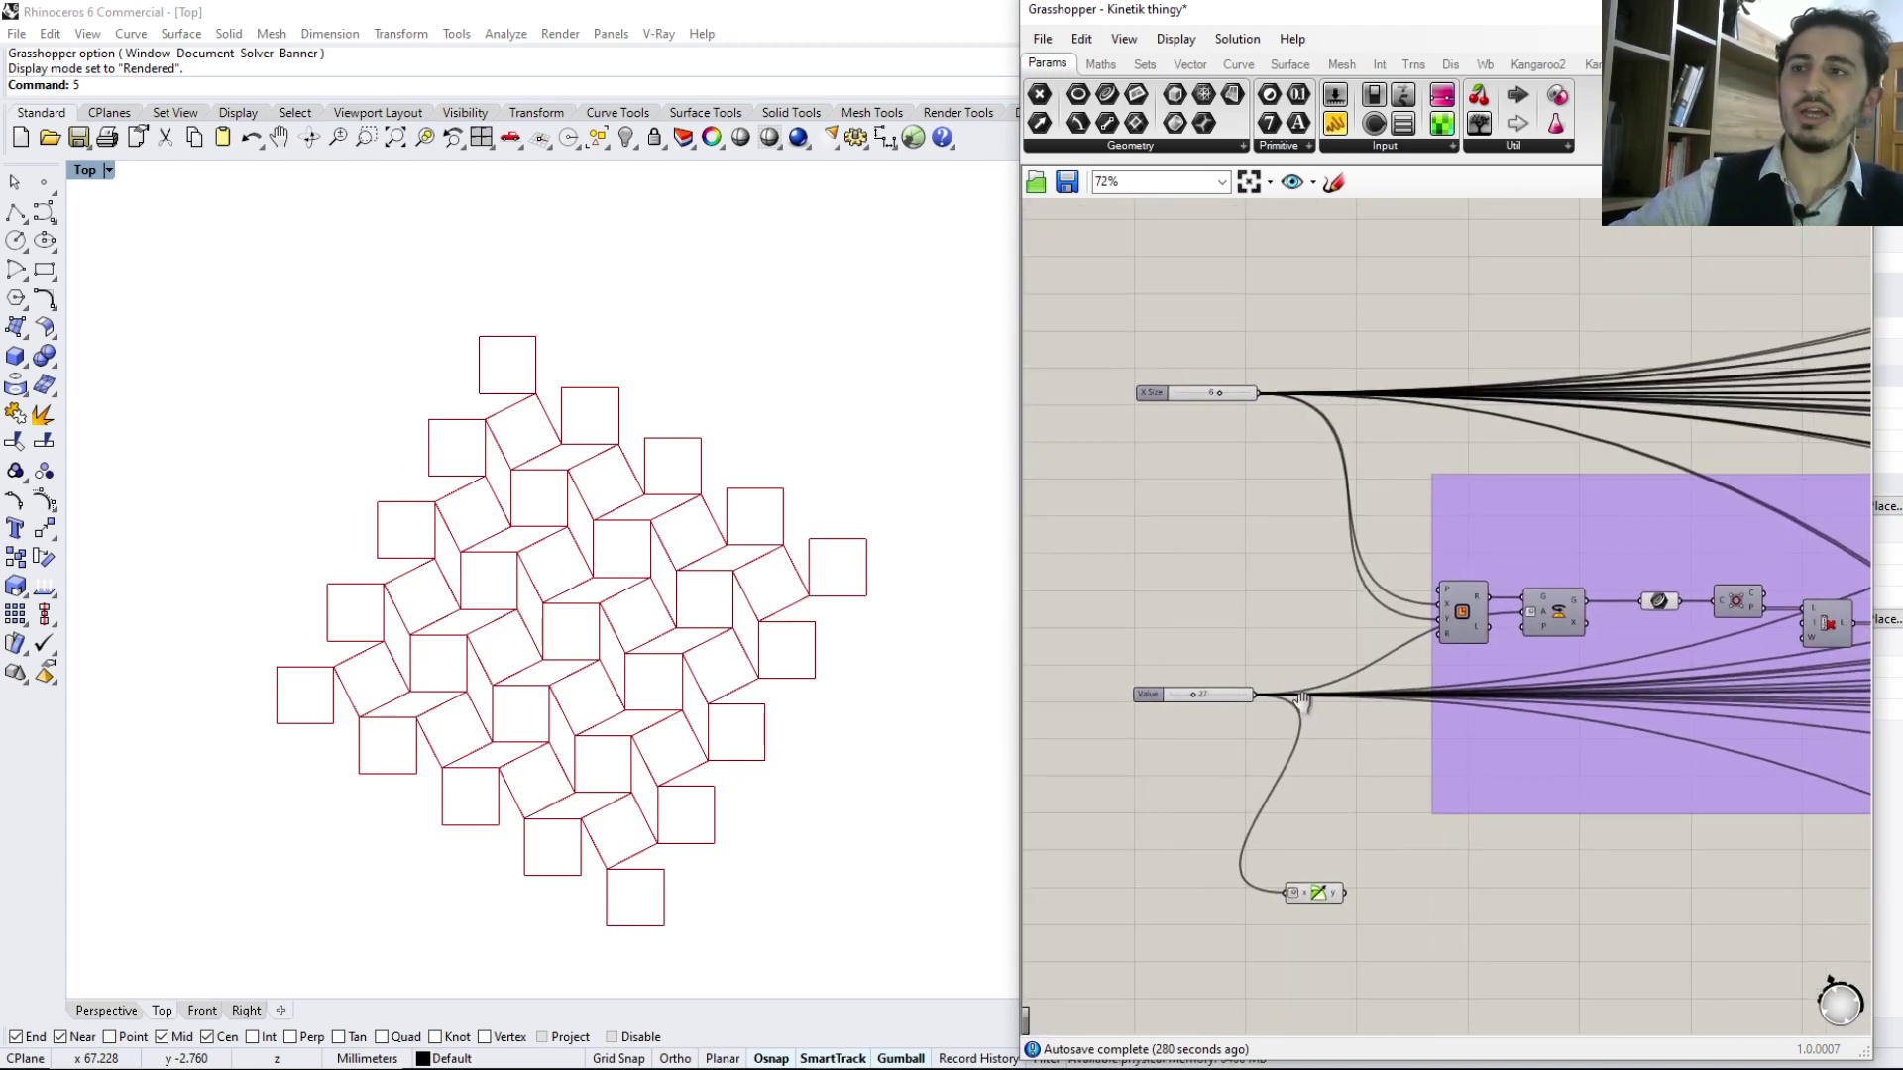